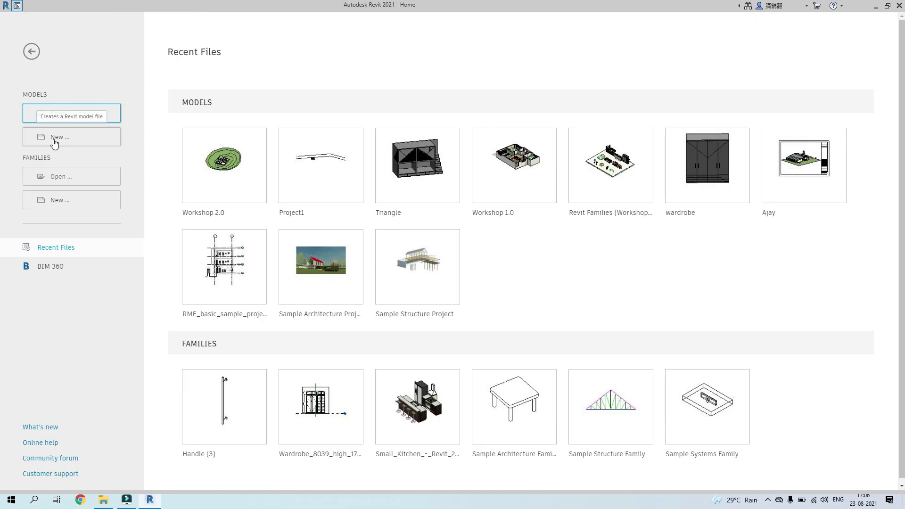
# Create a new project from the Imperial-Architectural Template
pyautogui.click(55, 137)
pyautogui.click(410, 230)
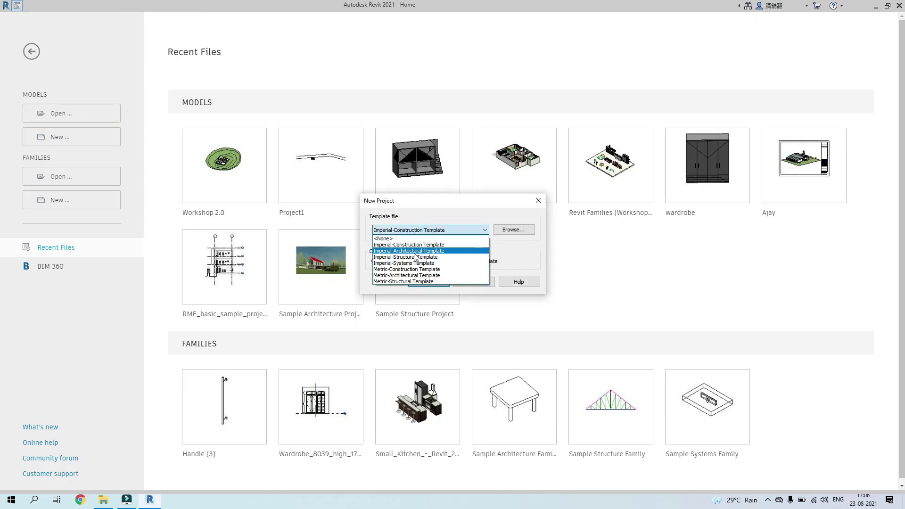
pyautogui.click(415, 251)
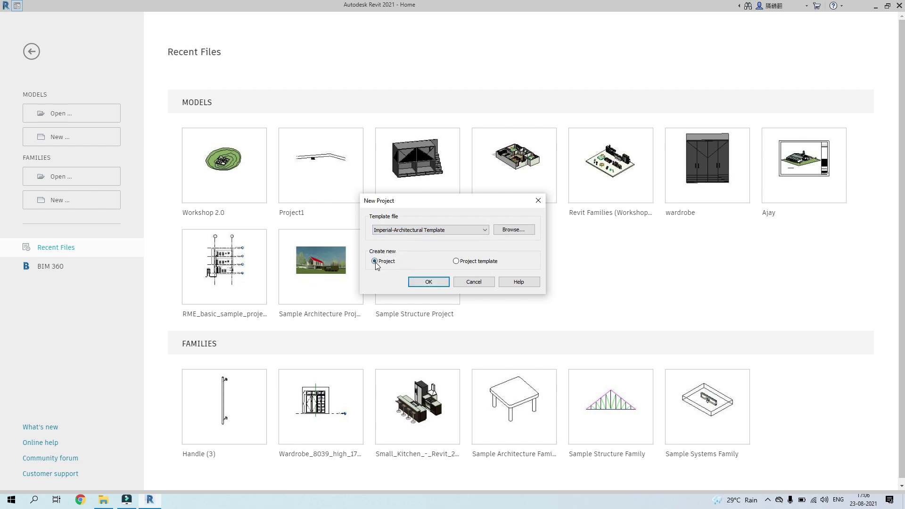
pyautogui.click(433, 282)
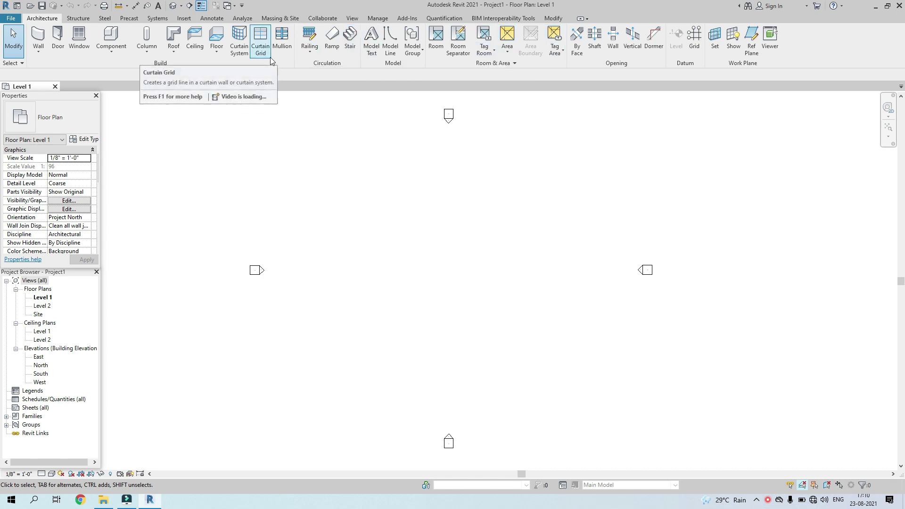
# Link the CAD file 360-College-Architectural-Dwg-Project.dwg into the Level 1 floor plan
pyautogui.click(286, 20)
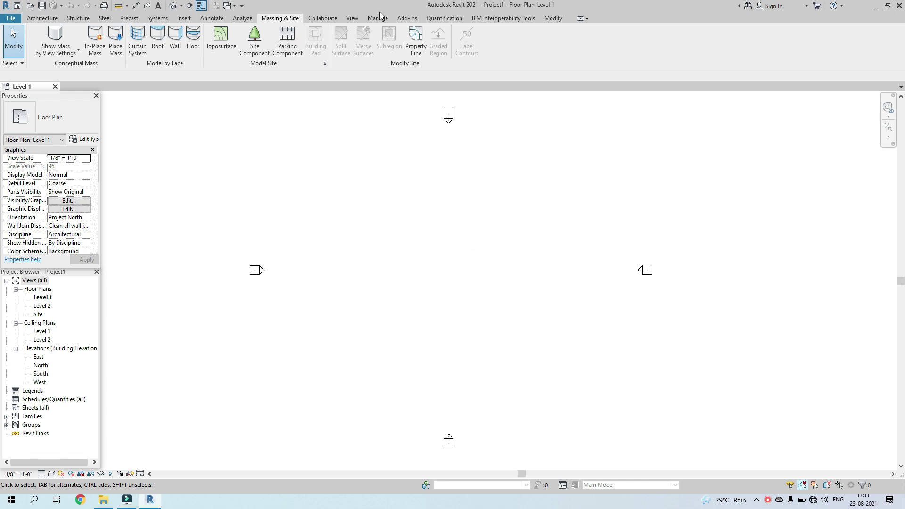
pyautogui.click(185, 19)
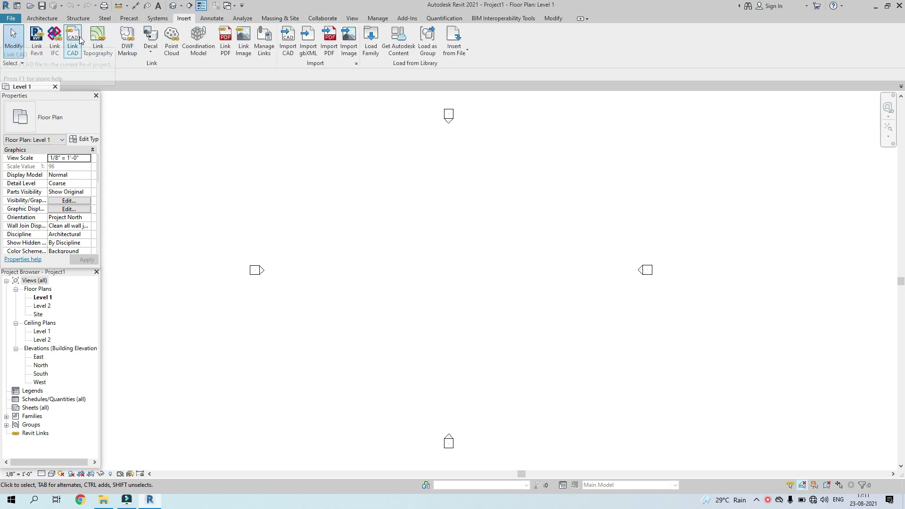
pyautogui.click(74, 56)
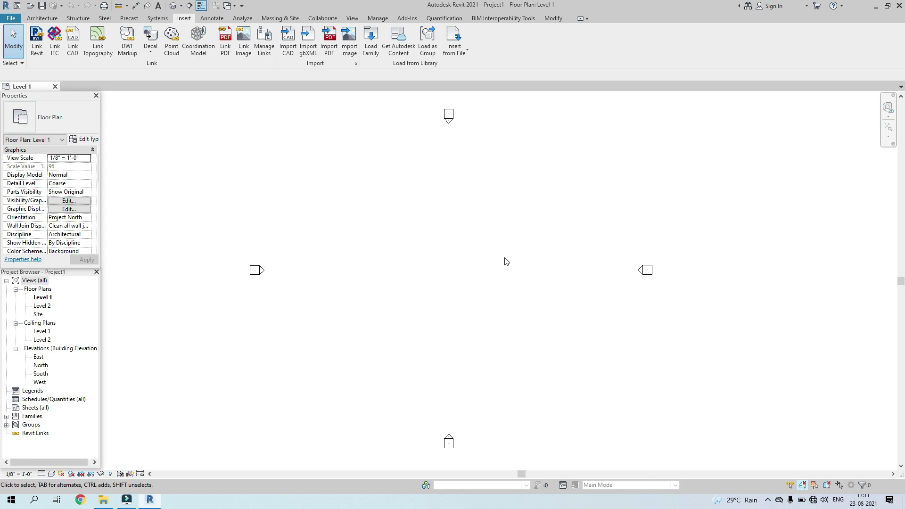
pyautogui.click(286, 55)
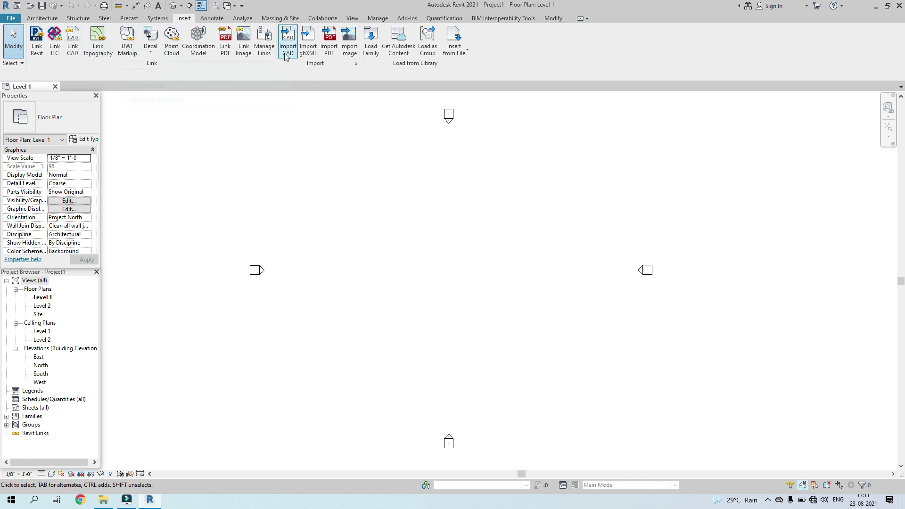
pyautogui.click(78, 51)
pyautogui.click(556, 368)
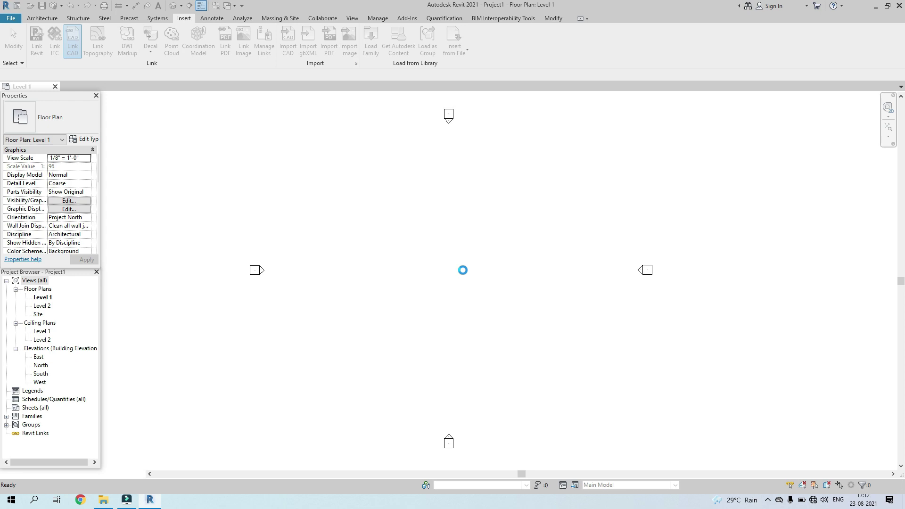
# Examine the linked drawing's sheets and the floor plan's room layout around the Hall and Patio Aire Libre
pyautogui.scroll(-3, 464, 274)
pyautogui.scroll(10, 463, 275)
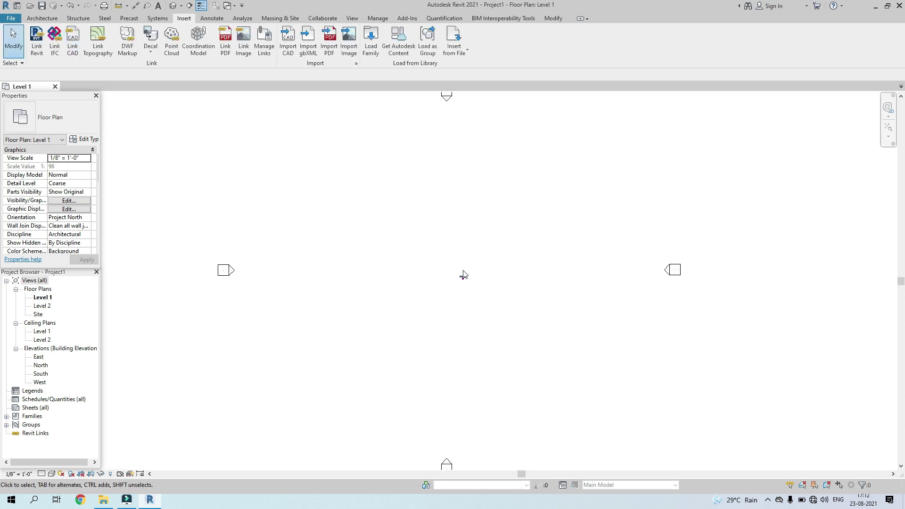
pyautogui.scroll(6, 468, 259)
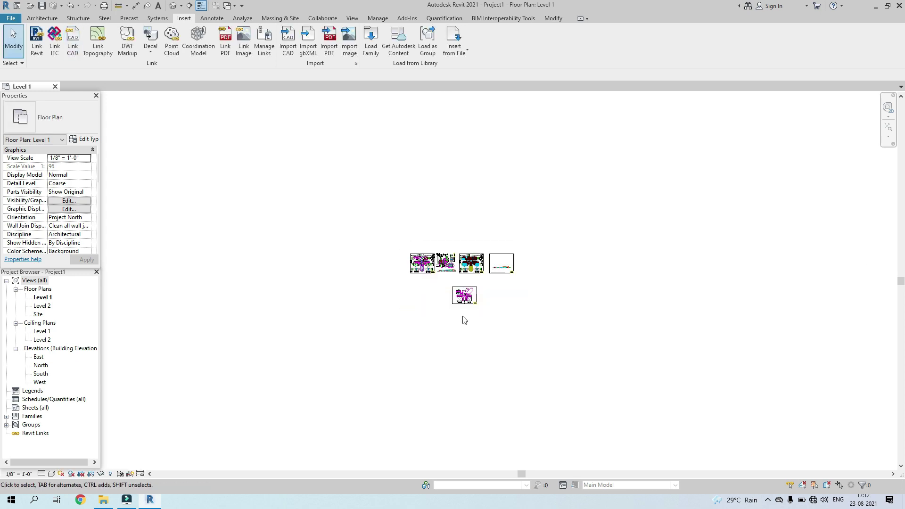
pyautogui.scroll(3, 464, 222)
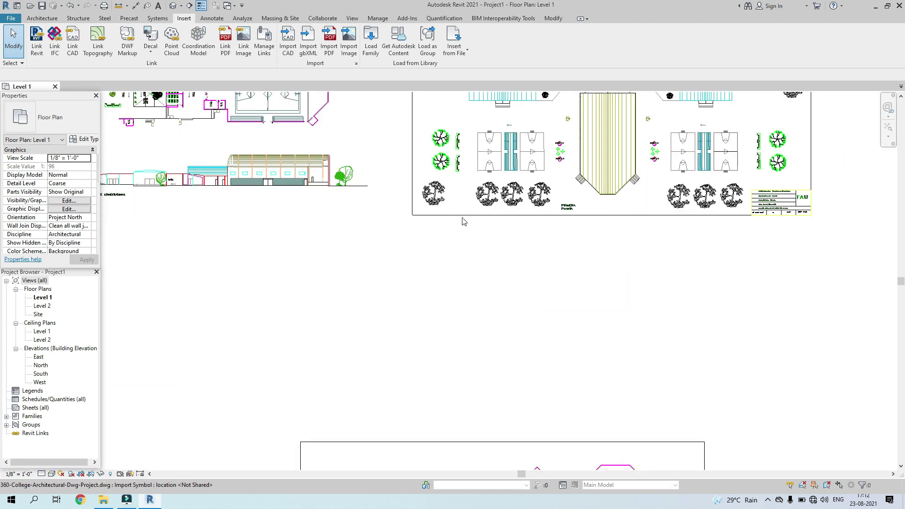
pyautogui.moveTo(485, 237); pyautogui.dragTo(486, 165, button='middle')
pyautogui.moveTo(506, 446); pyautogui.dragTo(479, 235, button='middle')
pyautogui.scroll(3, 479, 231)
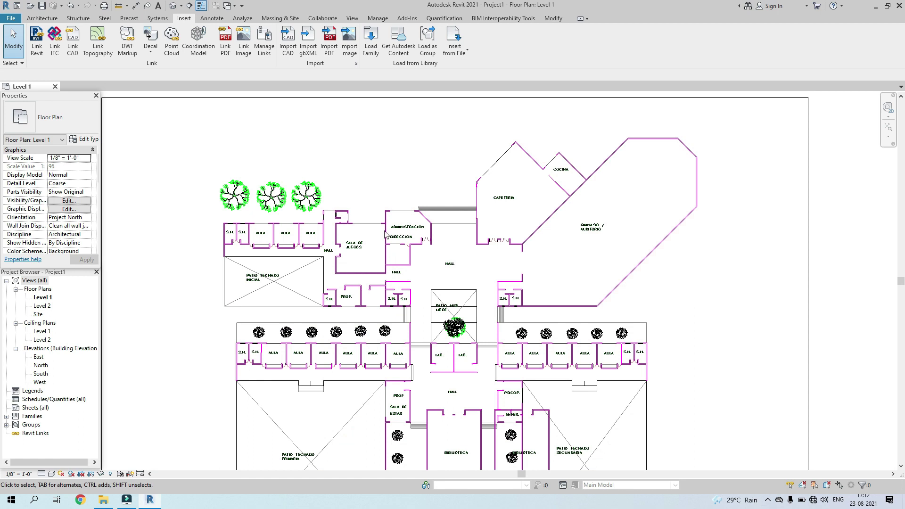
pyautogui.scroll(5, 362, 298)
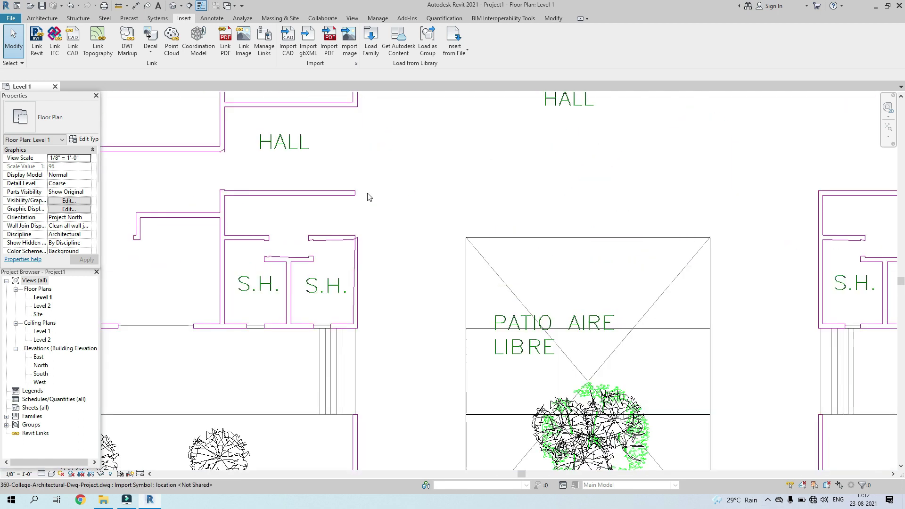
pyautogui.scroll(-6, 517, 263)
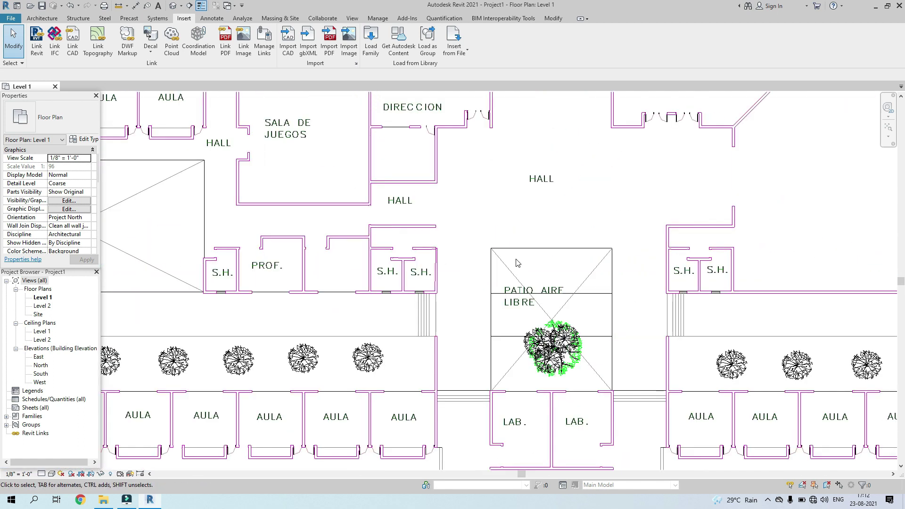
pyautogui.scroll(-6, 473, 278)
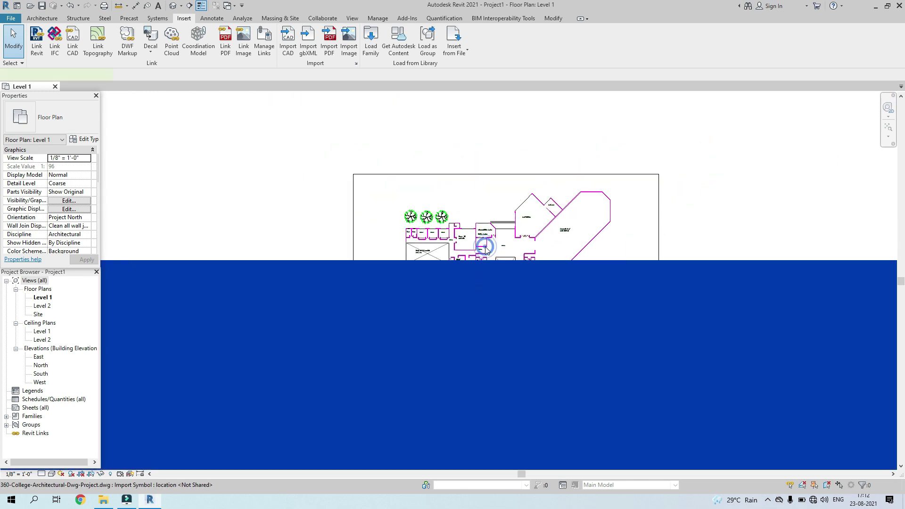
# Unpin the linked college CAD drawing so that it can be moved
pyautogui.click(485, 249)
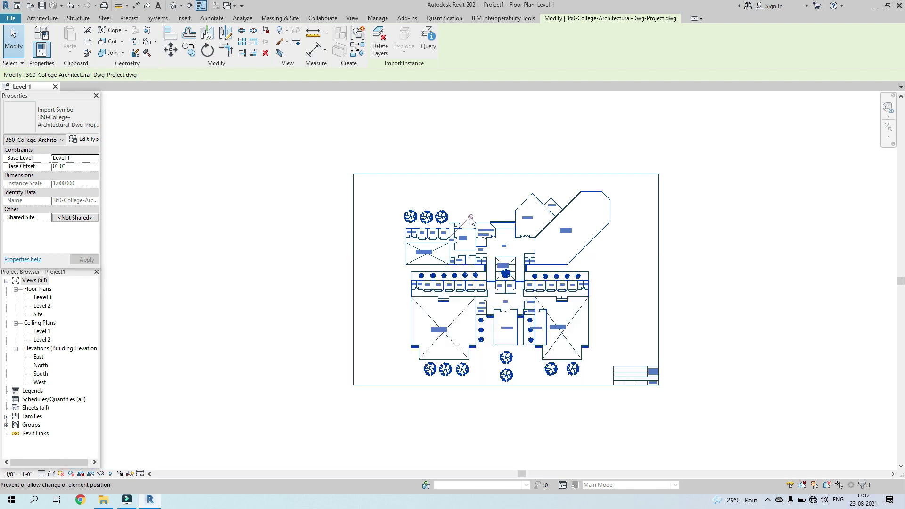
pyautogui.click(266, 34)
pyautogui.scroll(-4, 532, 339)
pyautogui.scroll(3, 532, 339)
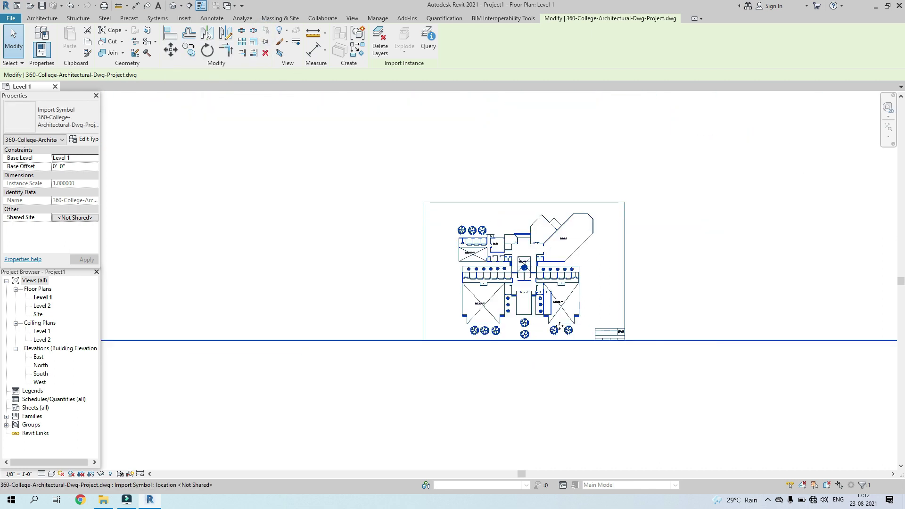
pyautogui.scroll(4, 560, 304)
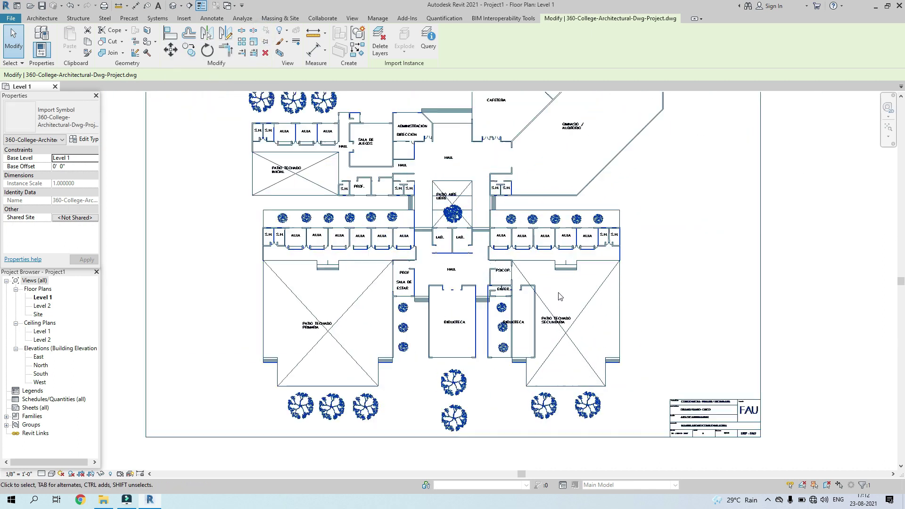
pyautogui.scroll(3, 361, 291)
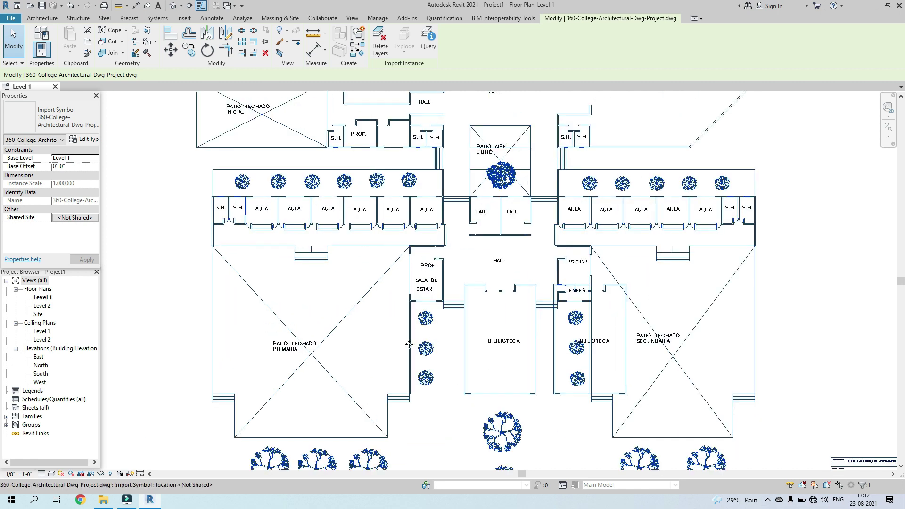
pyautogui.scroll(2, 411, 343)
pyautogui.scroll(2, 411, 343)
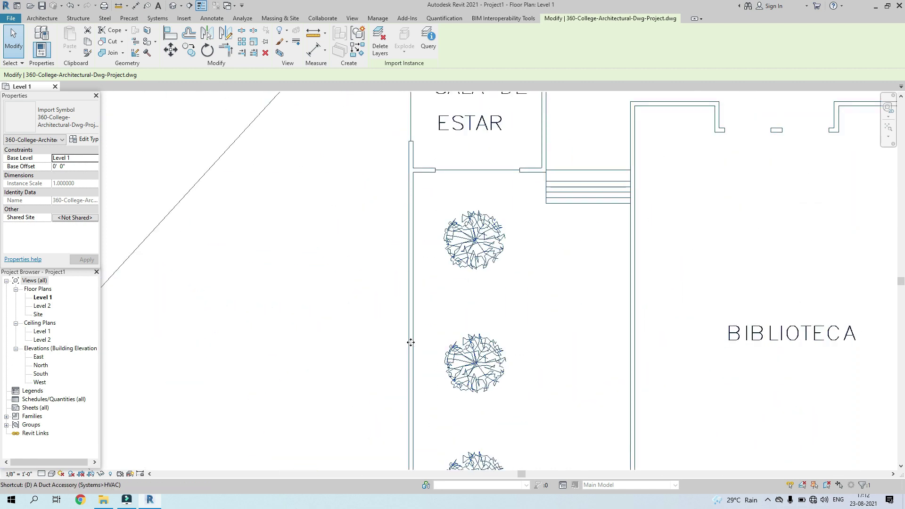
pyautogui.press('i')
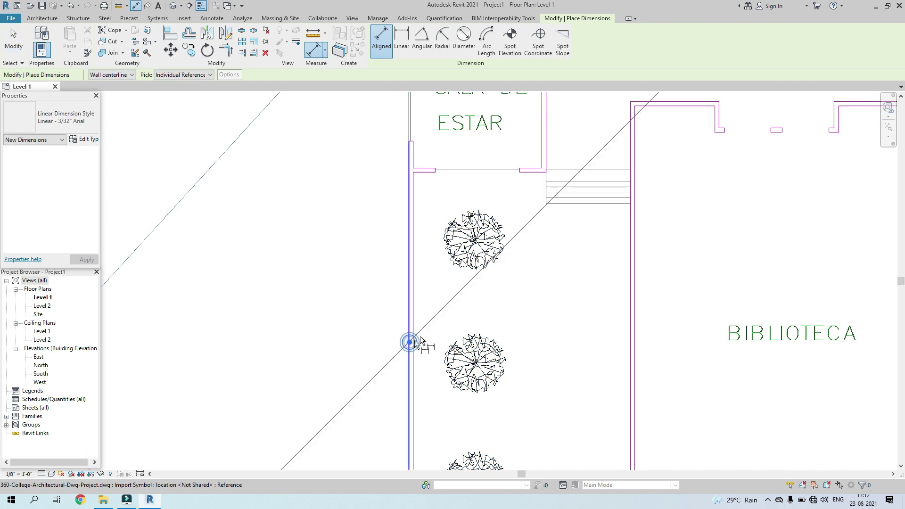
pyautogui.scroll(-6, 418, 336)
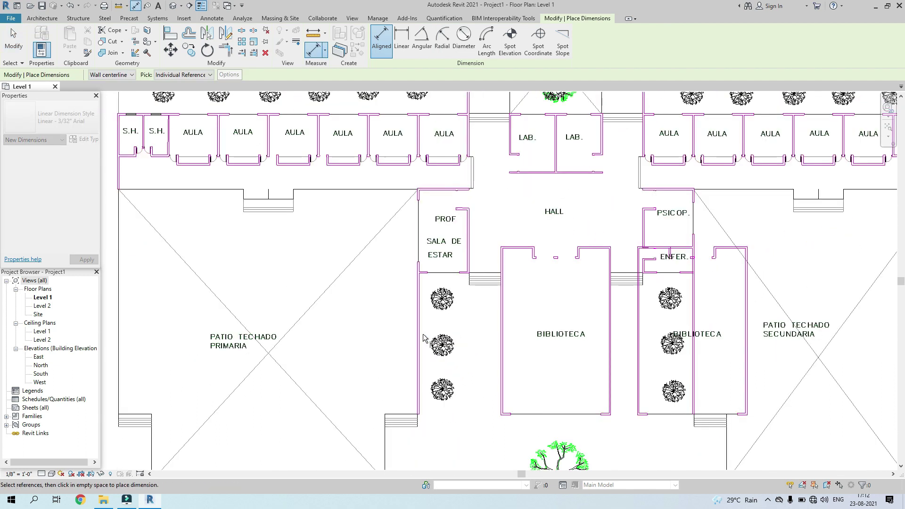
pyautogui.scroll(-6, 424, 337)
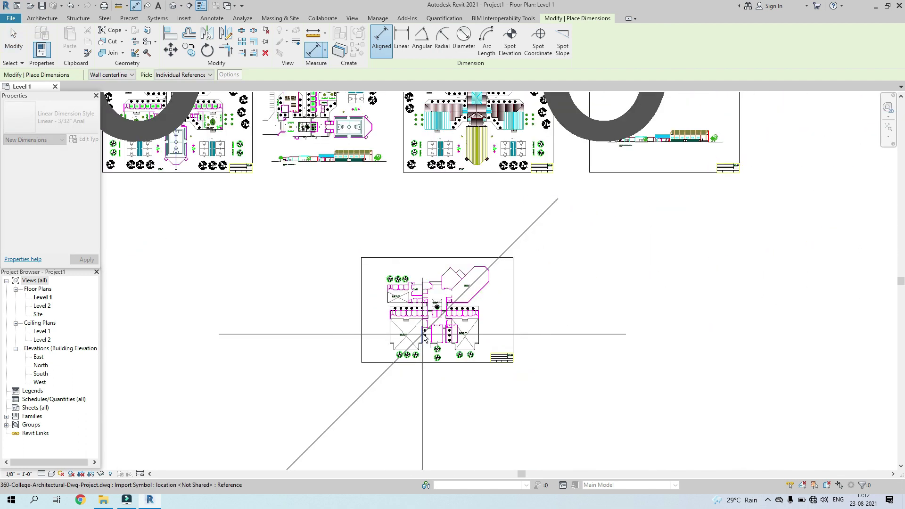
pyautogui.scroll(-3, 426, 339)
pyautogui.scroll(10, 424, 337)
pyautogui.press('Escape')
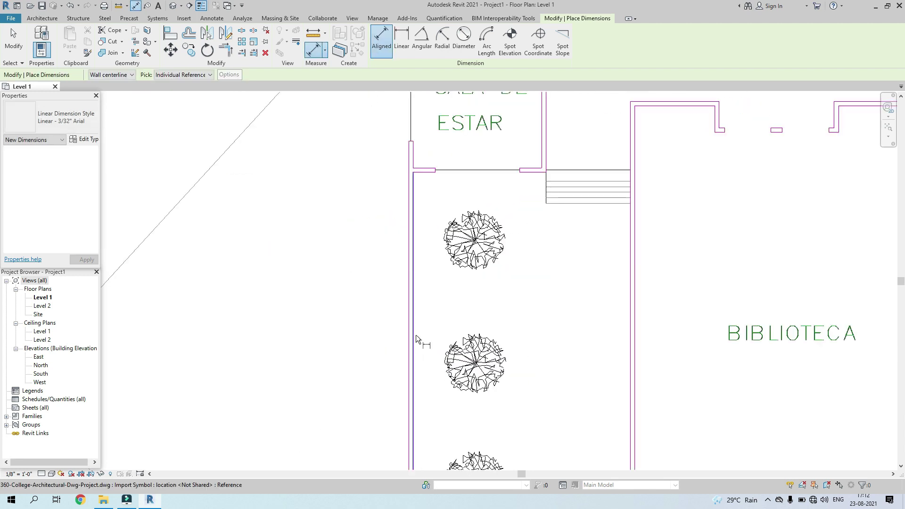
# Draw a Generic - 8" wall, 20' 0" high with centerline location, straight up the plan from the outer corner of the Prof Sala de Estar
pyautogui.scroll(-3, 416, 337)
pyautogui.scroll(-5, 416, 338)
pyautogui.scroll(3, 410, 344)
pyautogui.scroll(5, 410, 346)
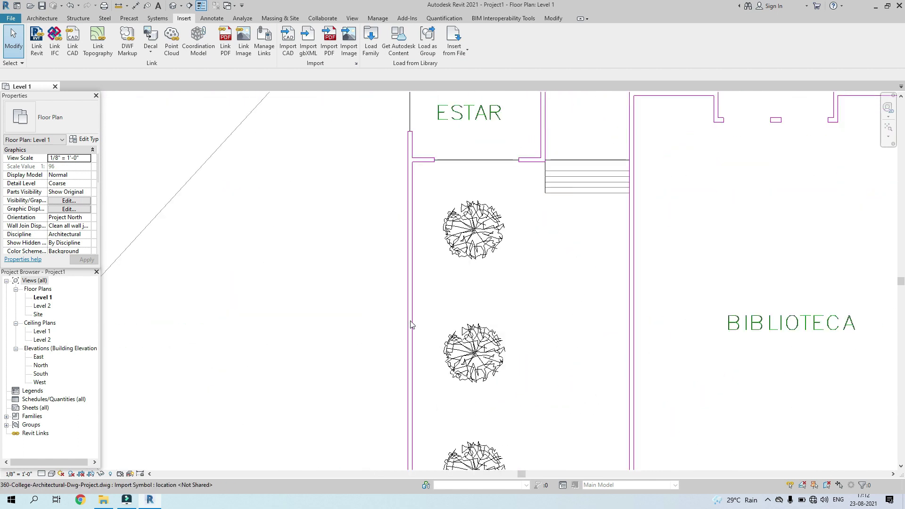
pyautogui.scroll(-5, 415, 323)
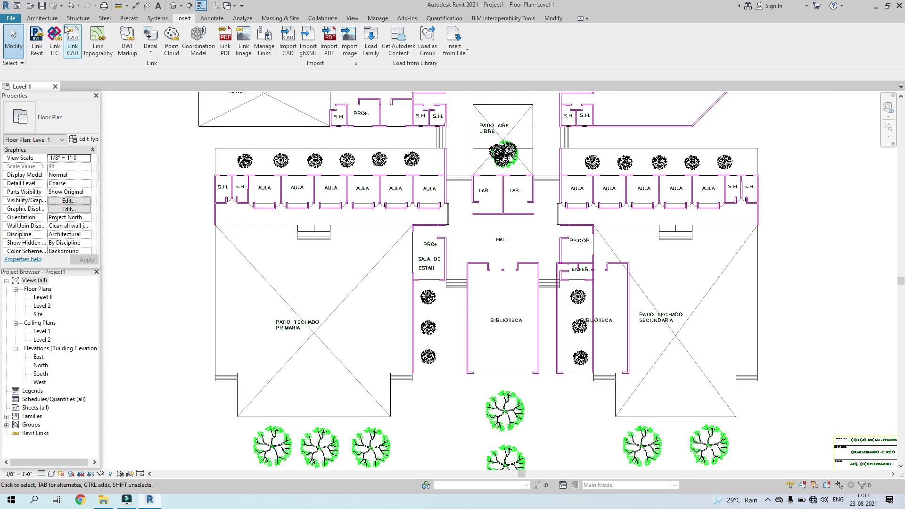
pyautogui.click(42, 17)
pyautogui.click(38, 37)
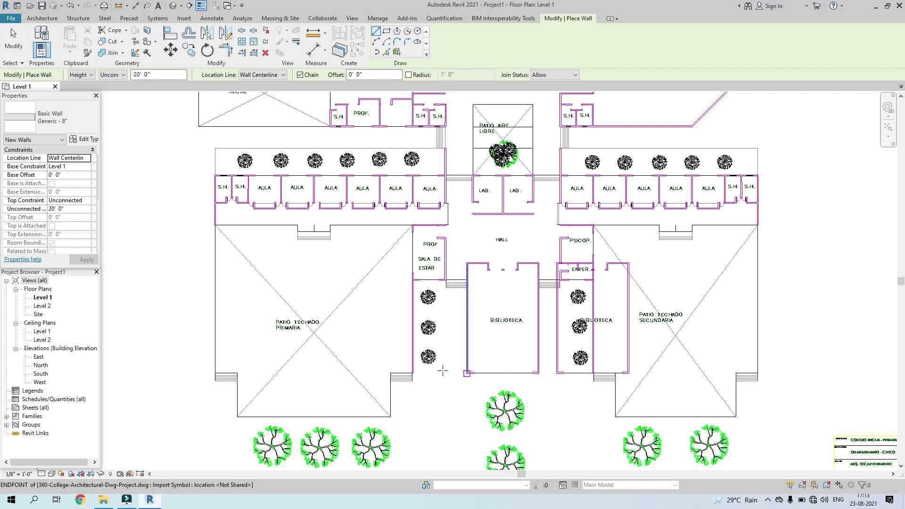
pyautogui.scroll(3, 431, 370)
pyautogui.scroll(3, 423, 379)
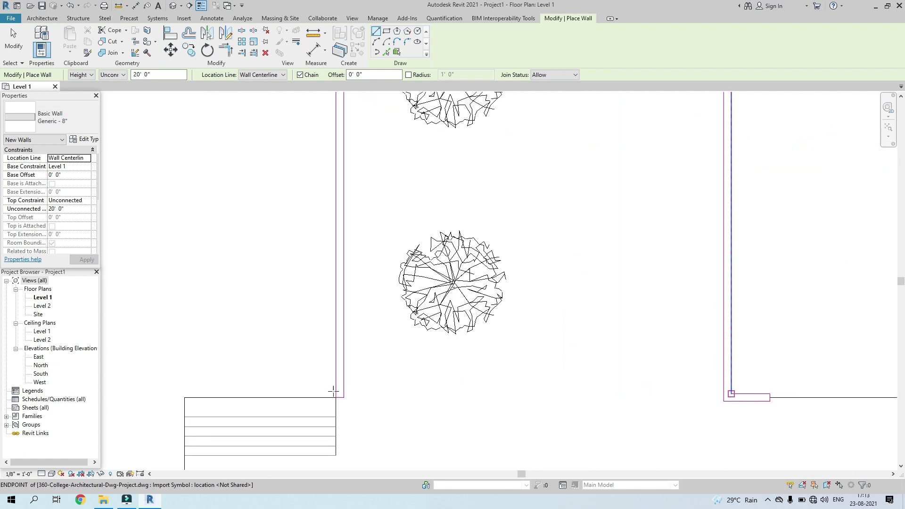
pyautogui.click(342, 248)
pyautogui.scroll(-5, 341, 247)
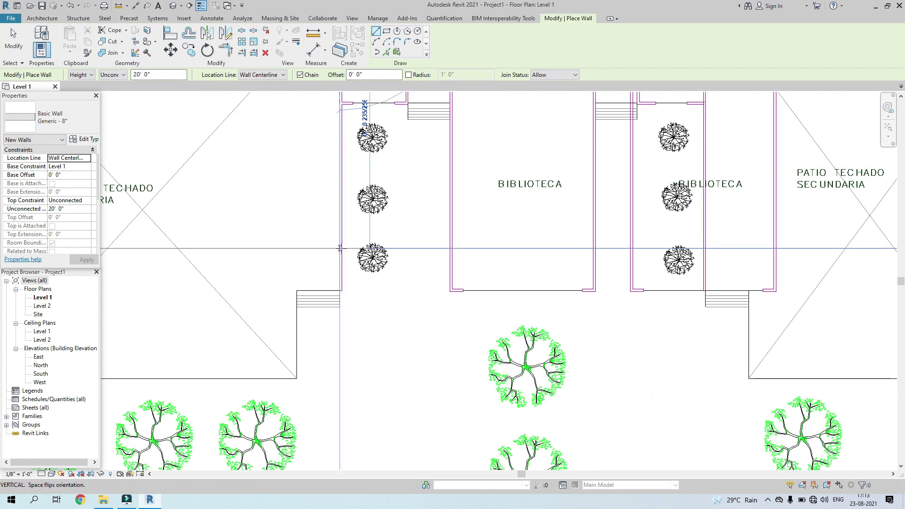
pyautogui.scroll(-2, 341, 249)
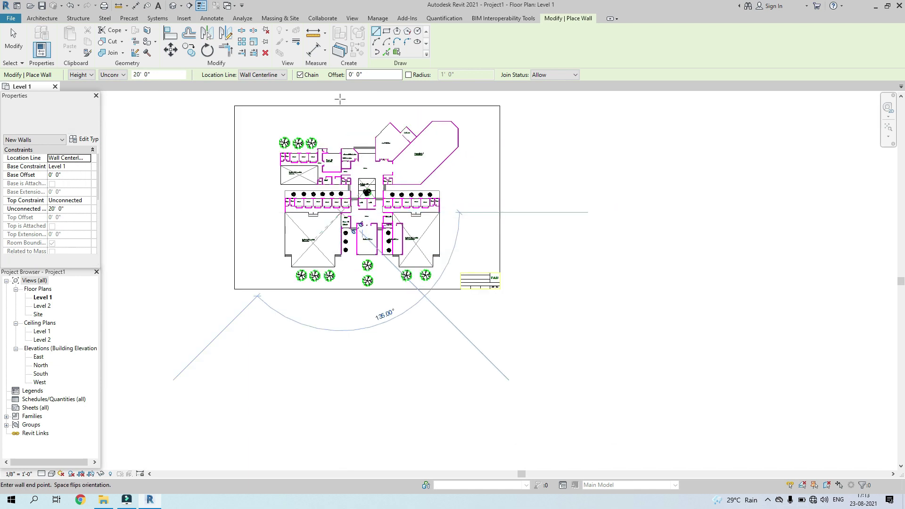
pyautogui.press('Escape')
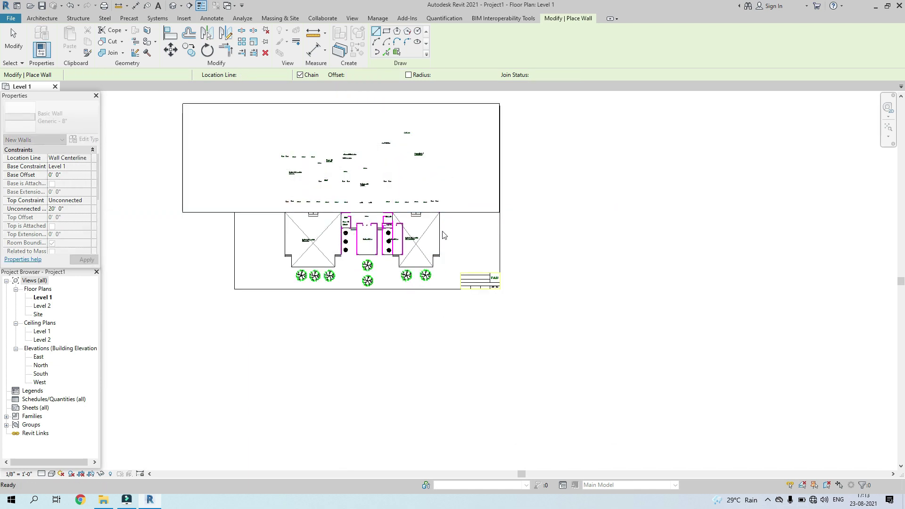
pyautogui.press('Escape')
# Select the linked drawing and set the Level 1 view's visual style to Wireframe
pyautogui.click(399, 240)
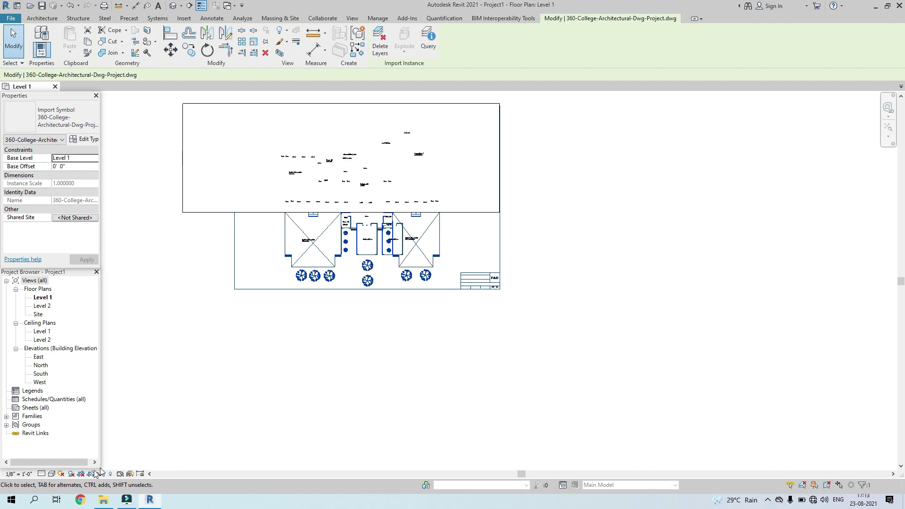
pyautogui.click(51, 474)
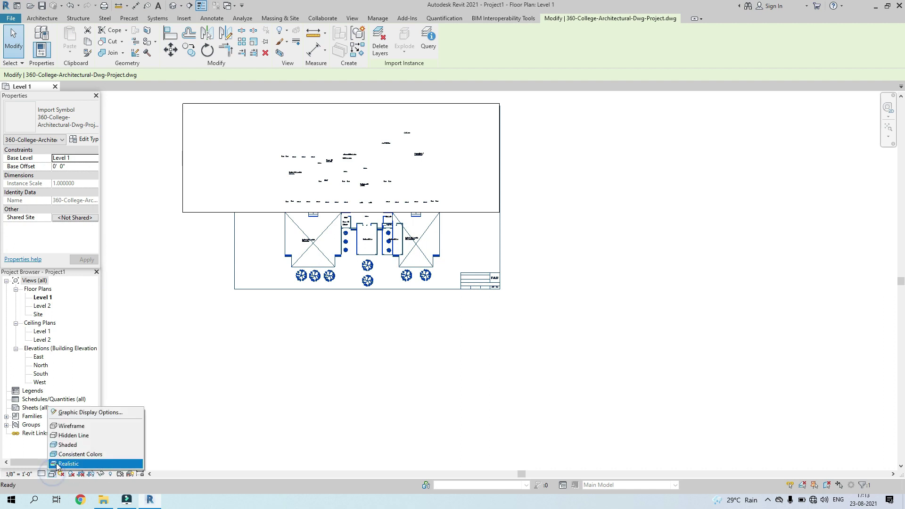
pyautogui.click(69, 426)
pyautogui.scroll(4, 342, 235)
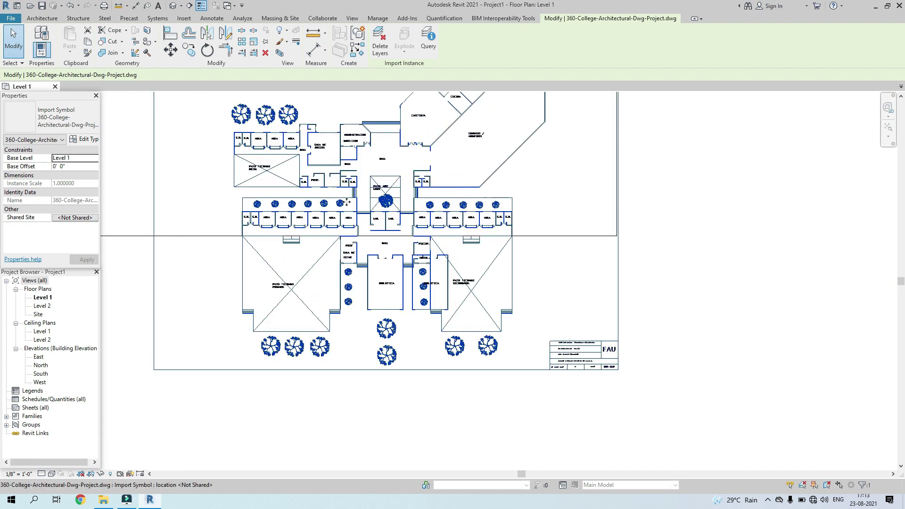
pyautogui.scroll(2, 342, 234)
pyautogui.scroll(-5, 344, 288)
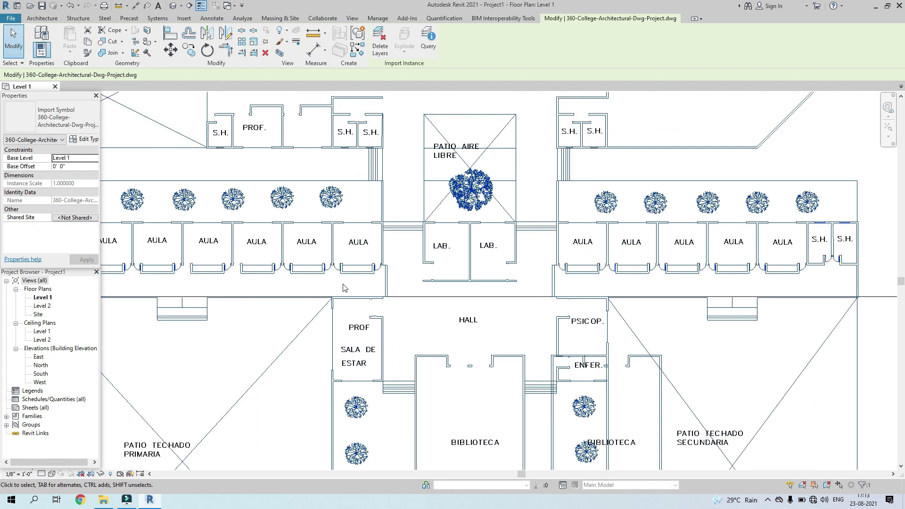
# Move the linked drawing so the wall corner beside the Patio Techado Primaria steps meets the lower corner of the Generic - 8" wall
pyautogui.scroll(3, 344, 288)
pyautogui.click(369, 302)
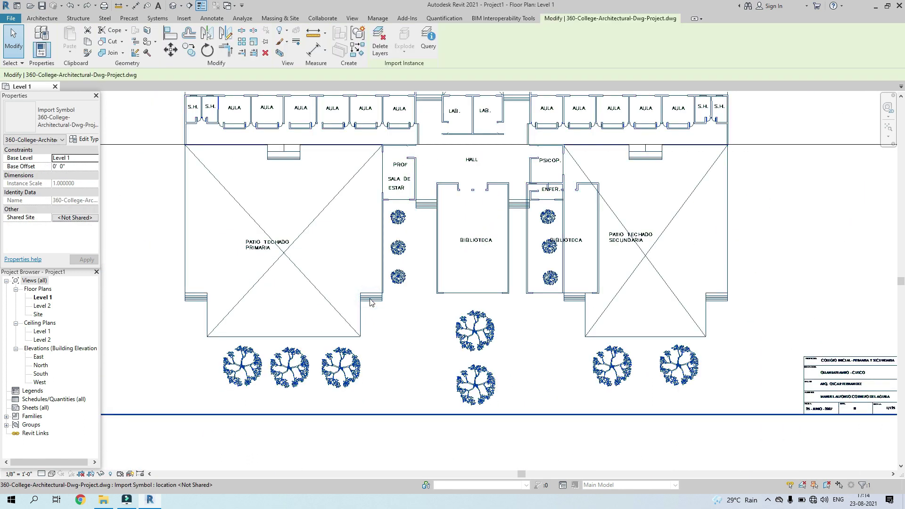
pyautogui.click(170, 49)
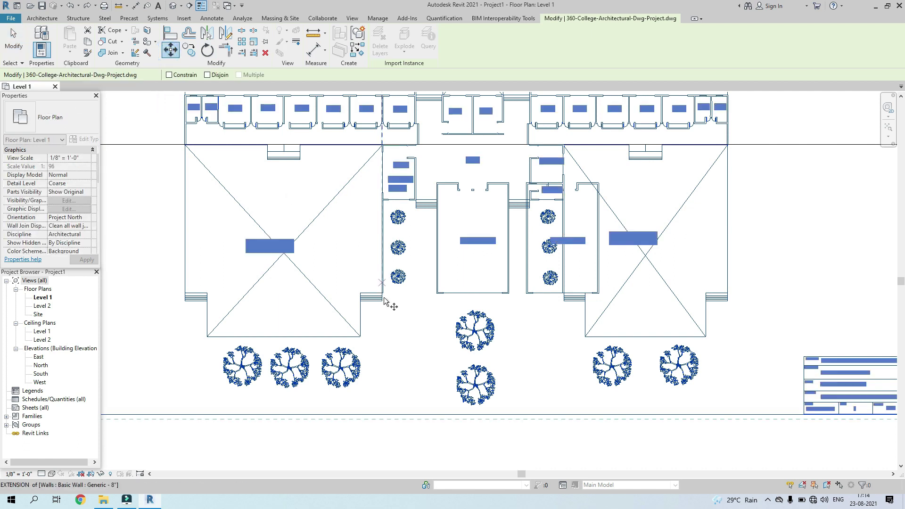
pyautogui.scroll(4, 384, 296)
pyautogui.scroll(5, 384, 295)
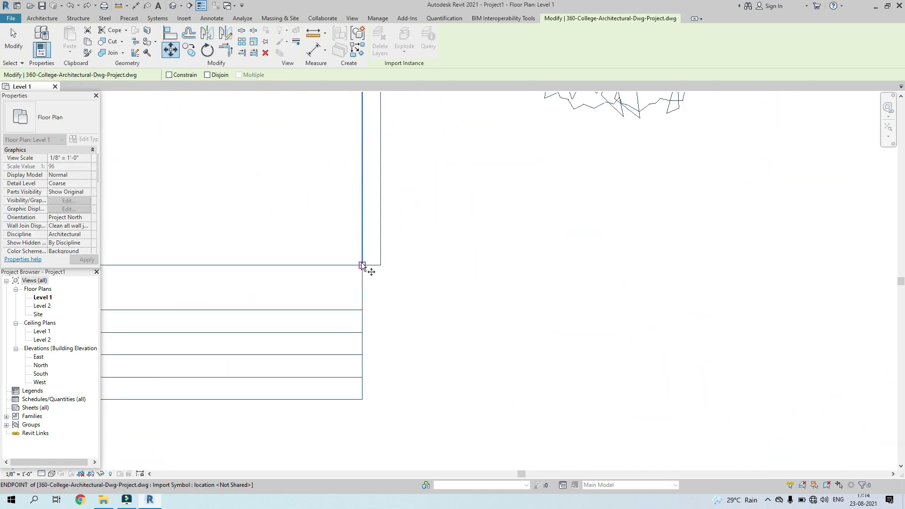
pyautogui.click(362, 265)
pyautogui.scroll(-6, 339, 259)
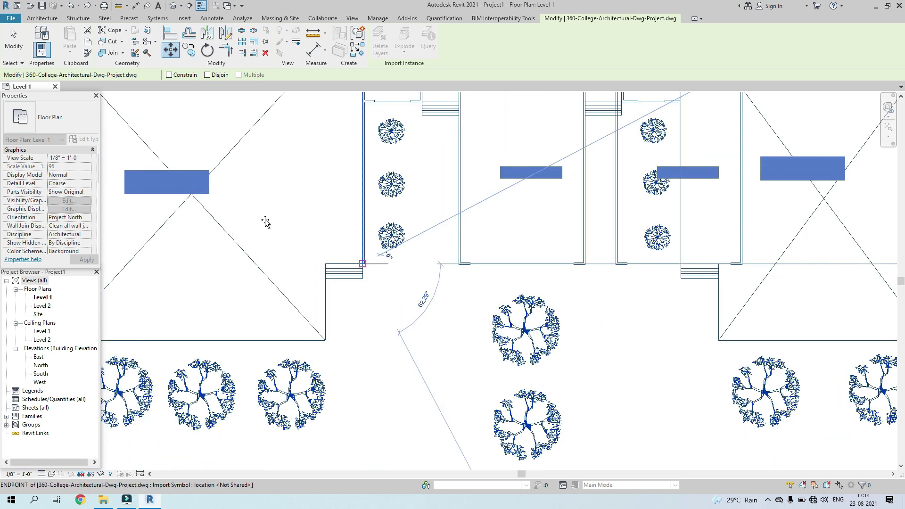
pyautogui.scroll(-4, 571, 310)
pyautogui.scroll(5, 442, 303)
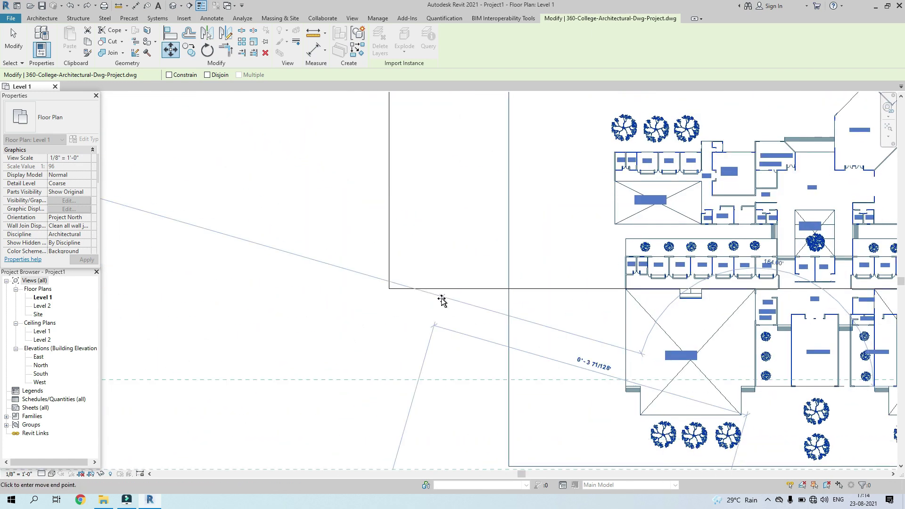
pyautogui.click(335, 279)
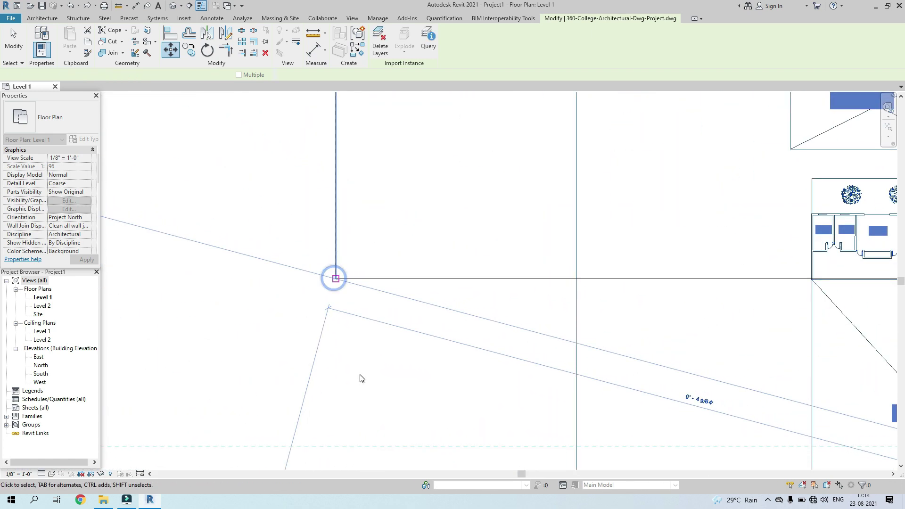
pyautogui.scroll(-6, 361, 379)
pyautogui.scroll(-3, 362, 375)
pyautogui.press('Escape')
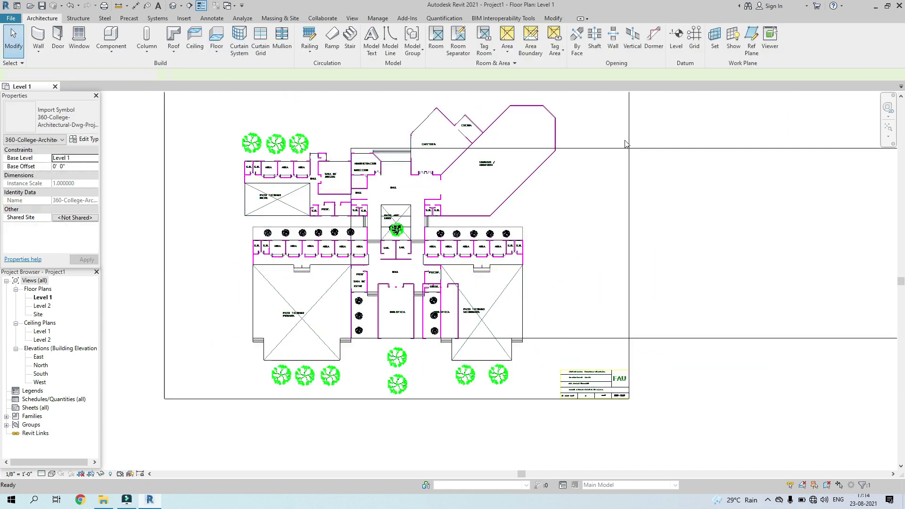
# Check how the moved drawing's wall lines align with the Generic - 8" wall at the shared corner
pyautogui.scroll(-4, 593, 205)
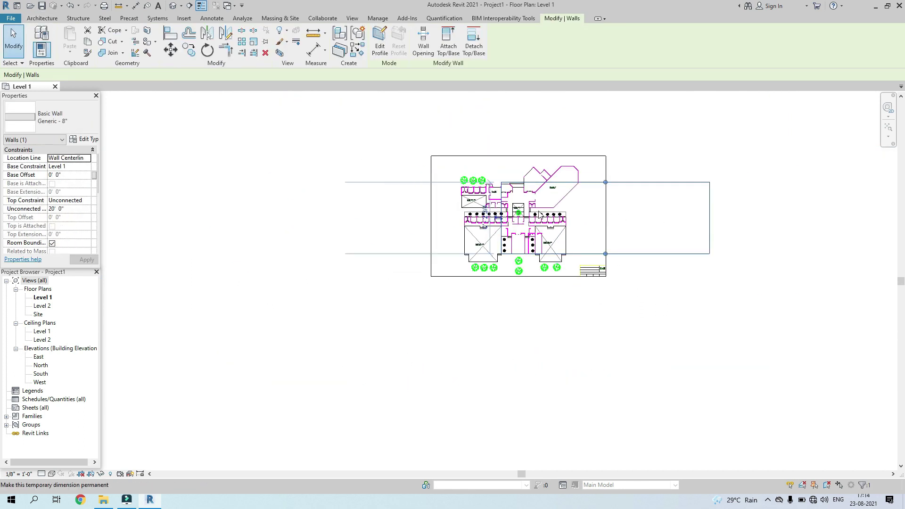
pyautogui.scroll(6, 518, 255)
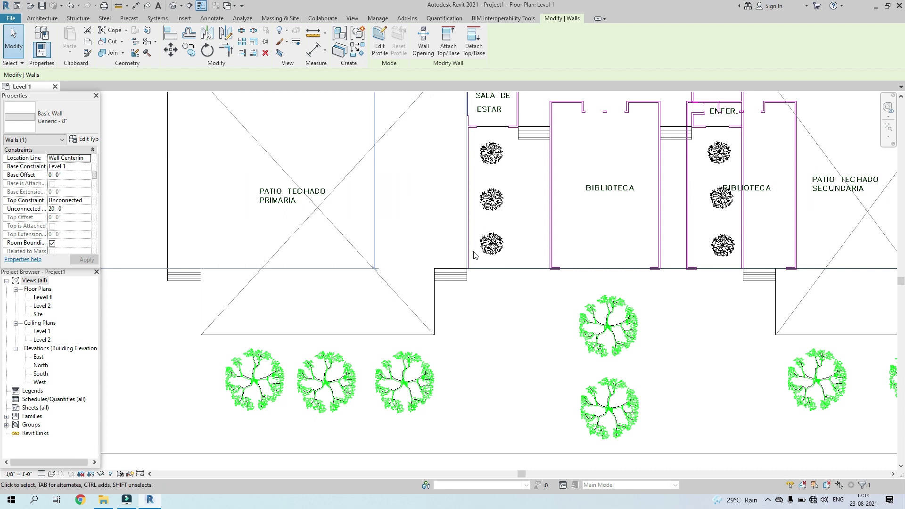
pyautogui.scroll(5, 473, 267)
pyautogui.press('Escape')
pyautogui.click(473, 317)
pyautogui.click(491, 237)
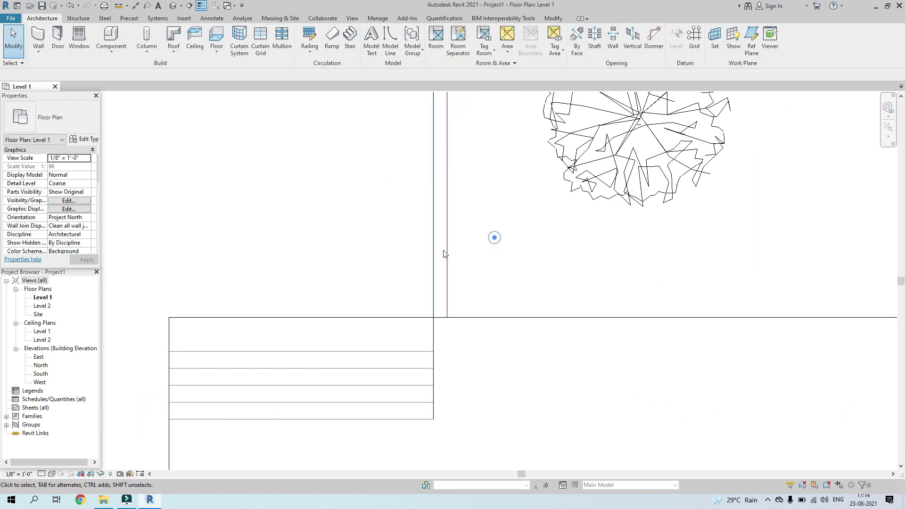
# Scale the linked drawing graphically from the shared corner, matching its wall thickness to the width of the Generic - 8" wall
pyautogui.click(369, 359)
pyautogui.click(382, 354)
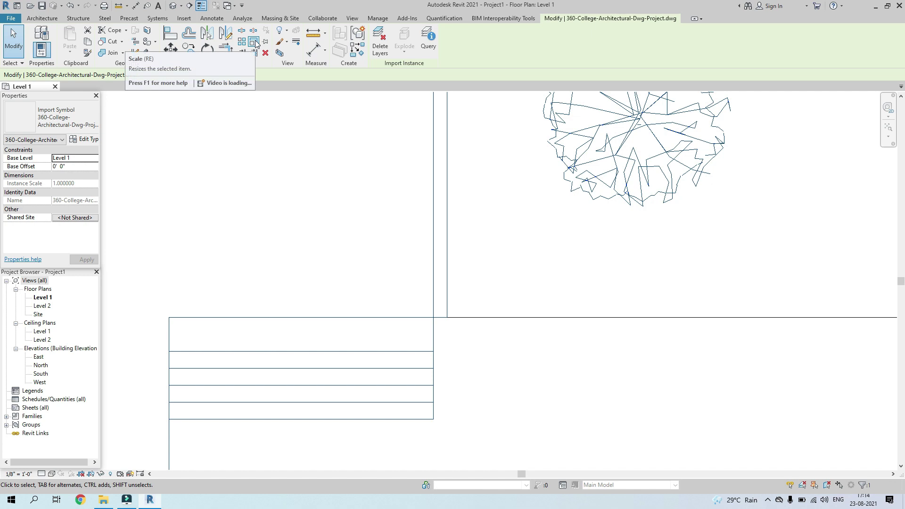
pyautogui.click(254, 42)
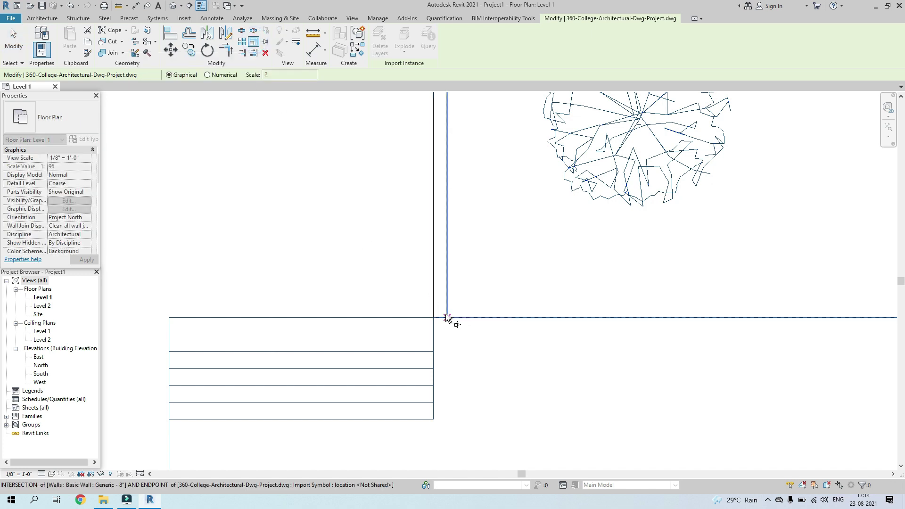
pyautogui.click(433, 318)
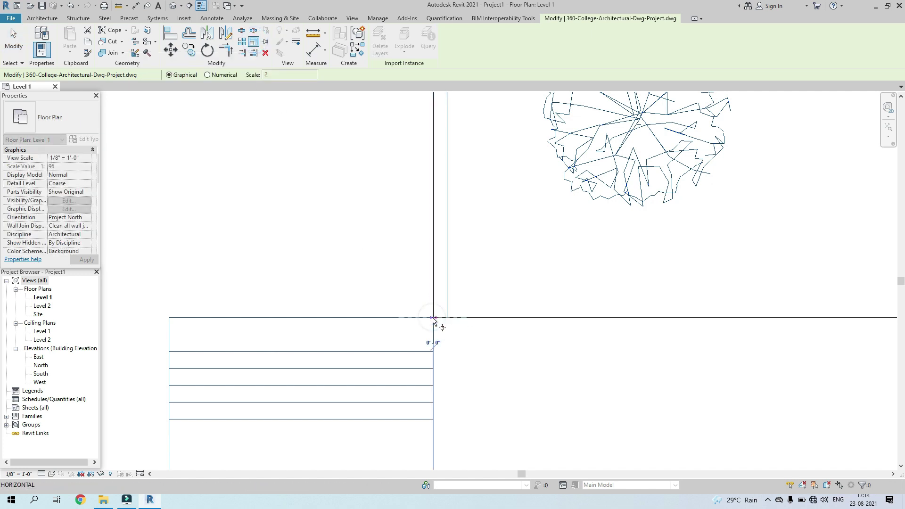
pyautogui.click(434, 318)
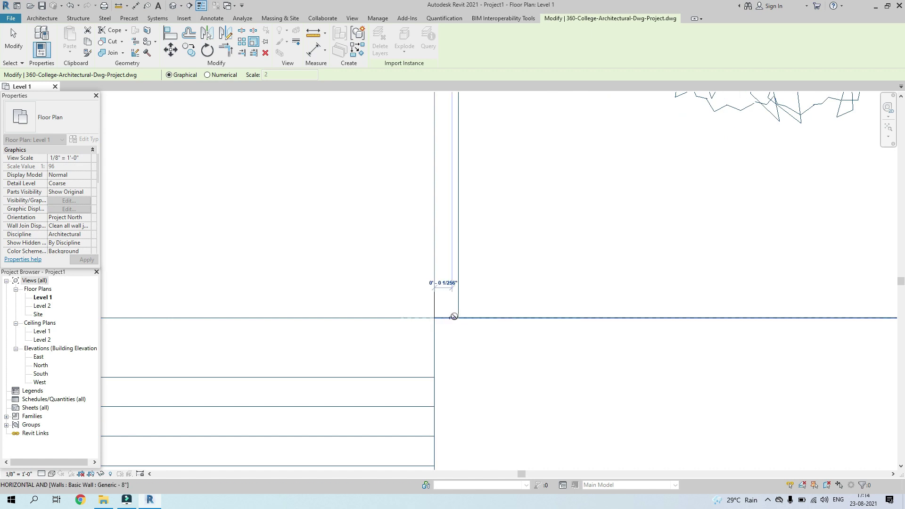
pyautogui.scroll(-5, 460, 317)
pyautogui.moveTo(468, 309); pyautogui.dragTo(439, 334, button='middle')
pyautogui.scroll(-2, 439, 334)
pyautogui.scroll(-2, 584, 325)
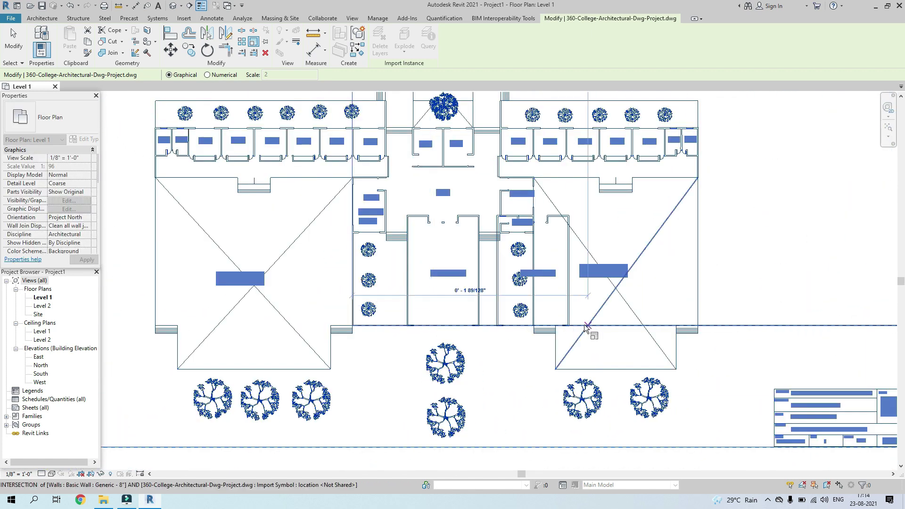
pyautogui.moveTo(710, 330); pyautogui.dragTo(471, 340, button='middle')
pyautogui.scroll(-2, 471, 339)
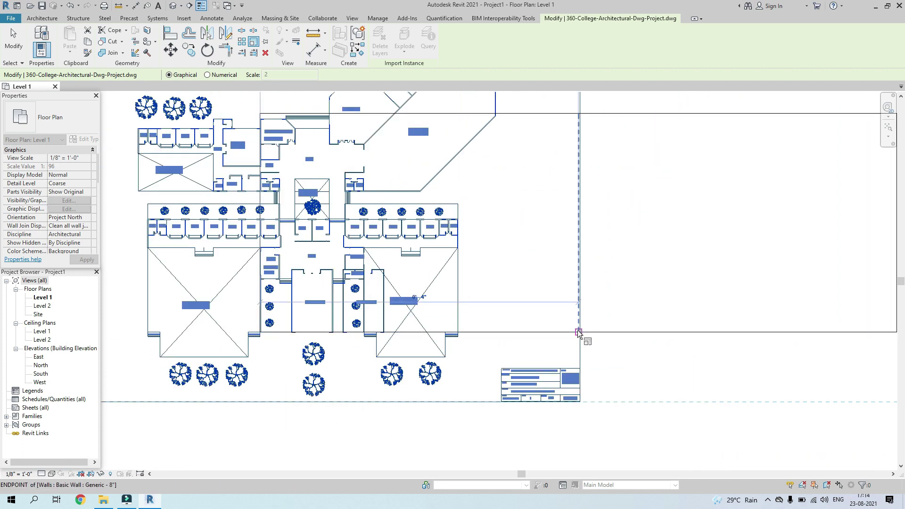
pyautogui.scroll(-2, 579, 333)
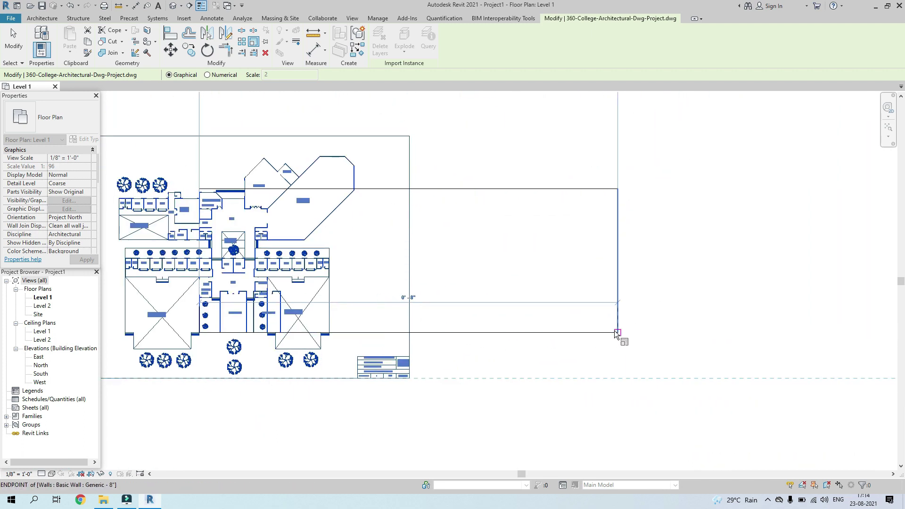
pyautogui.click(616, 332)
pyautogui.scroll(-5, 632, 333)
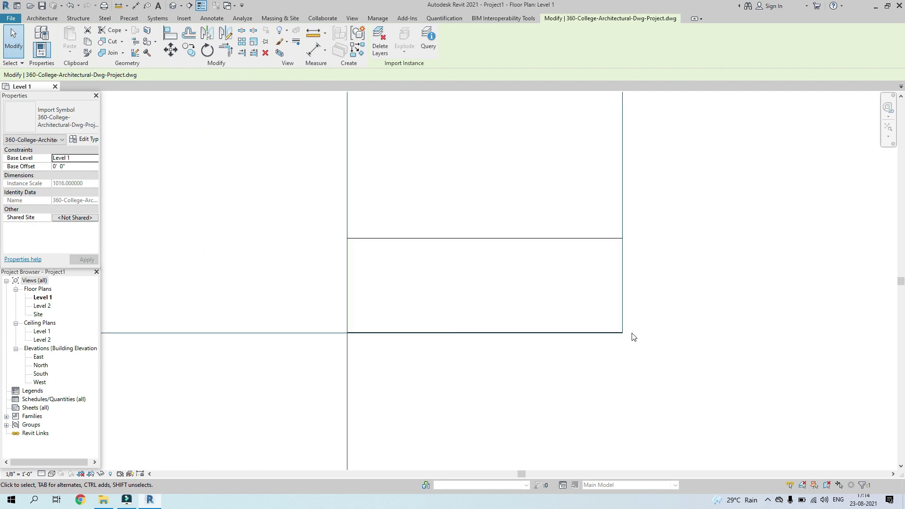
# Stretch the short Generic - 8" wall to about 2' 2" along the scaled wall lines for comparison, and remove it
pyautogui.scroll(-2, 632, 333)
pyautogui.press('Escape')
pyautogui.click(610, 318)
pyautogui.click(653, 310)
pyautogui.click(622, 321)
pyautogui.moveTo(652, 309); pyautogui.dragTo(458, 318, button='middle')
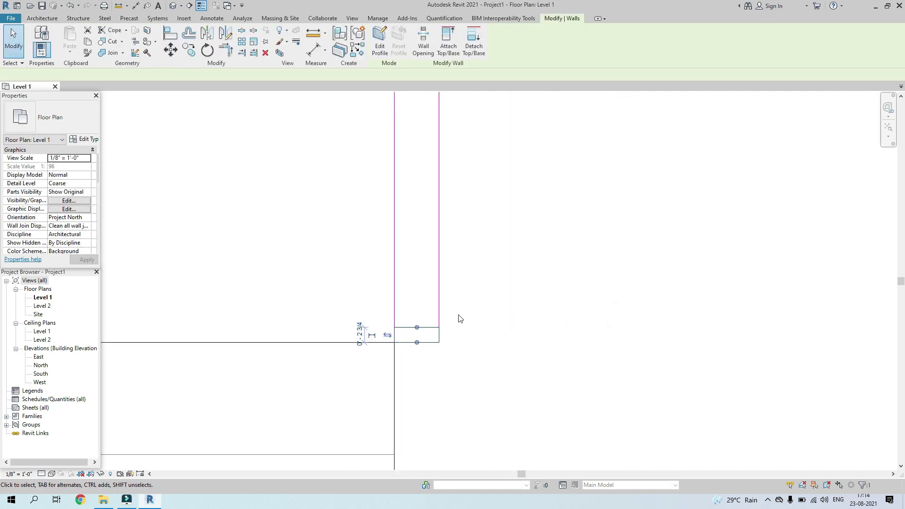
pyautogui.scroll(-2, 459, 317)
pyautogui.moveTo(436, 323); pyautogui.dragTo(433, 261)
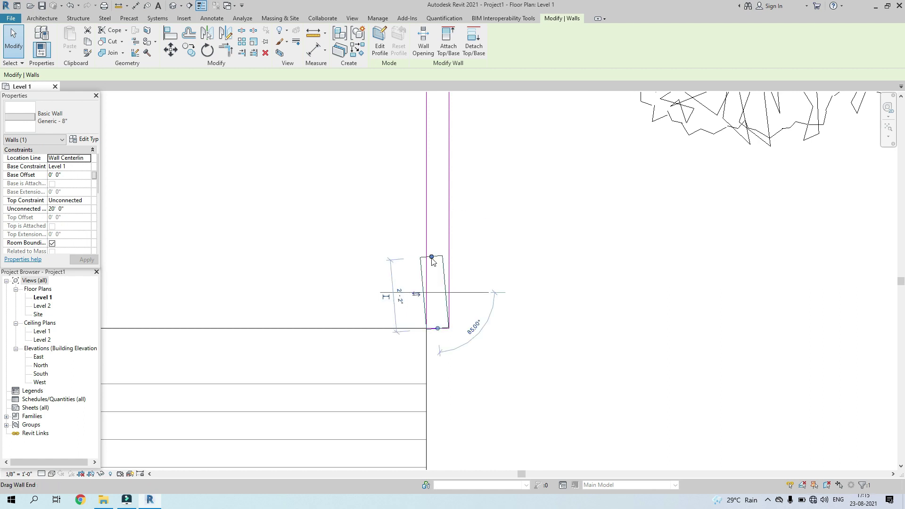
pyautogui.press('Escape')
pyautogui.press('Escape')
# Measure the thickness of the drawing's wall beside the Patio Techado Primaria steps with an aligned dimension and review the scaled plan
pyautogui.press('i')
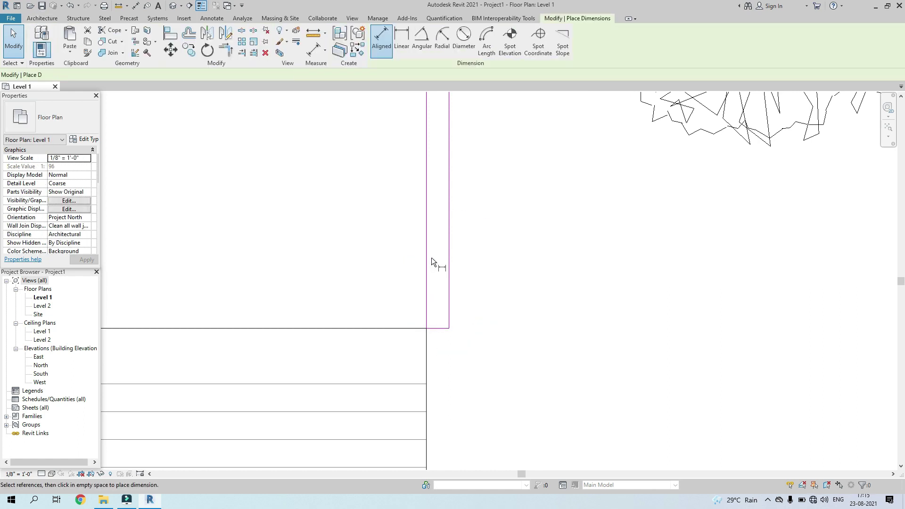
pyautogui.click(429, 258)
pyautogui.scroll(-1, 448, 257)
pyautogui.scroll(-3, 448, 257)
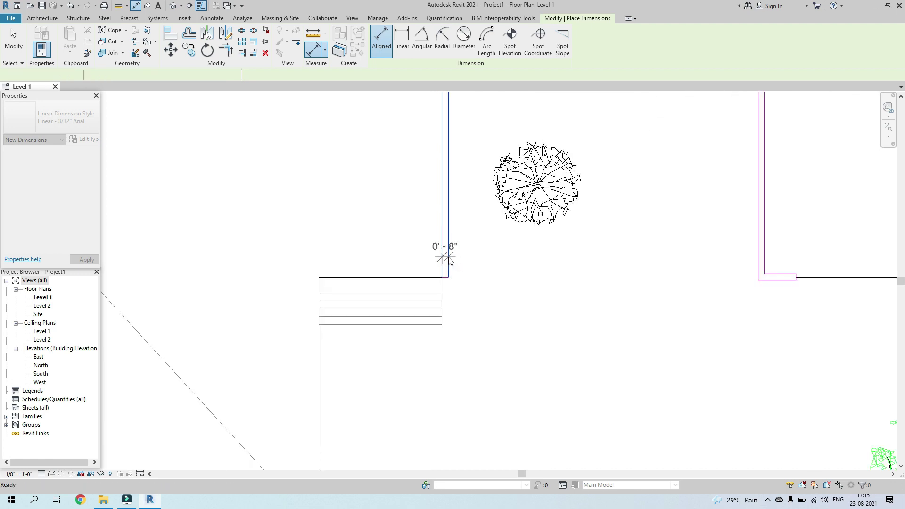
pyautogui.press('Escape')
pyautogui.press('Escape')
pyautogui.scroll(1, 448, 256)
pyautogui.scroll(-2, 448, 256)
pyautogui.scroll(-8, 451, 257)
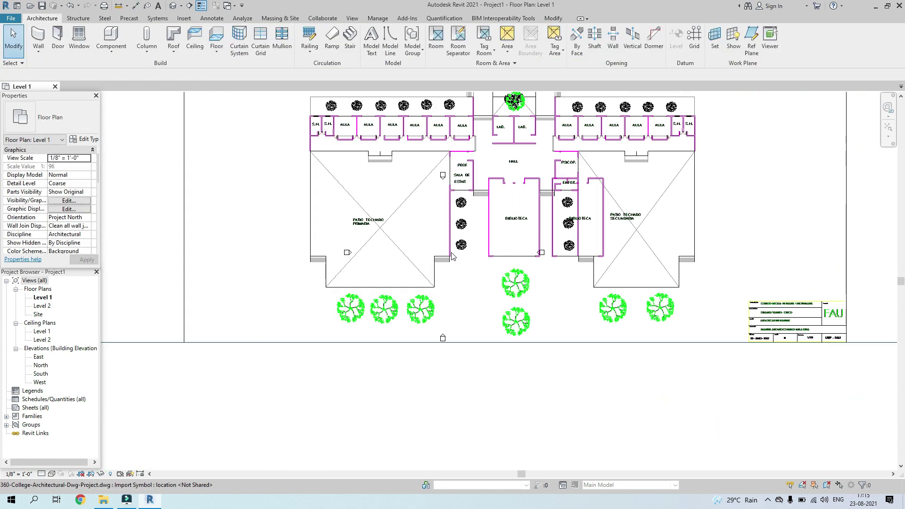
pyautogui.scroll(5, 501, 329)
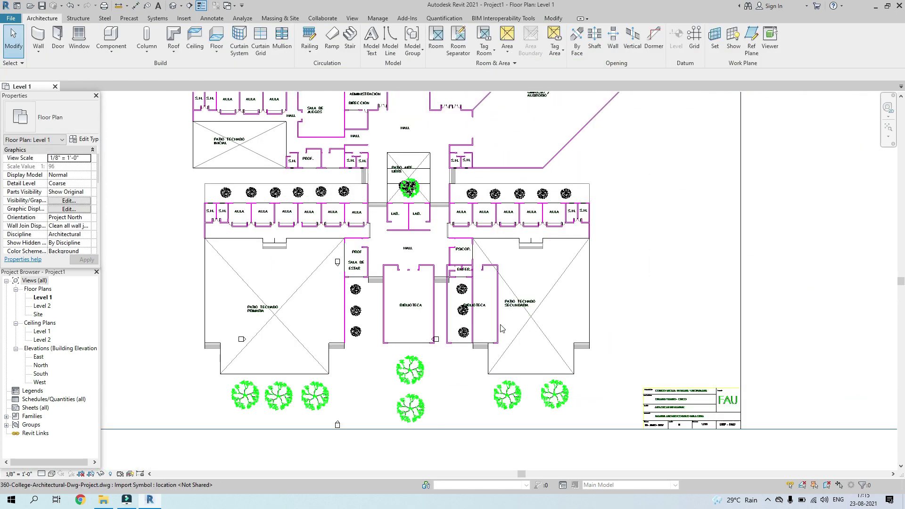
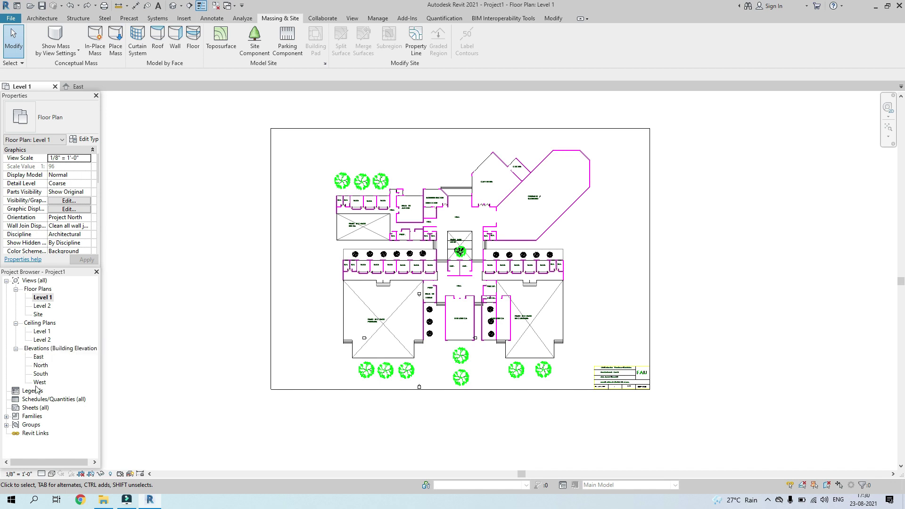
# Open the East elevation and examine its two level lines
pyautogui.doubleClick(37, 359)
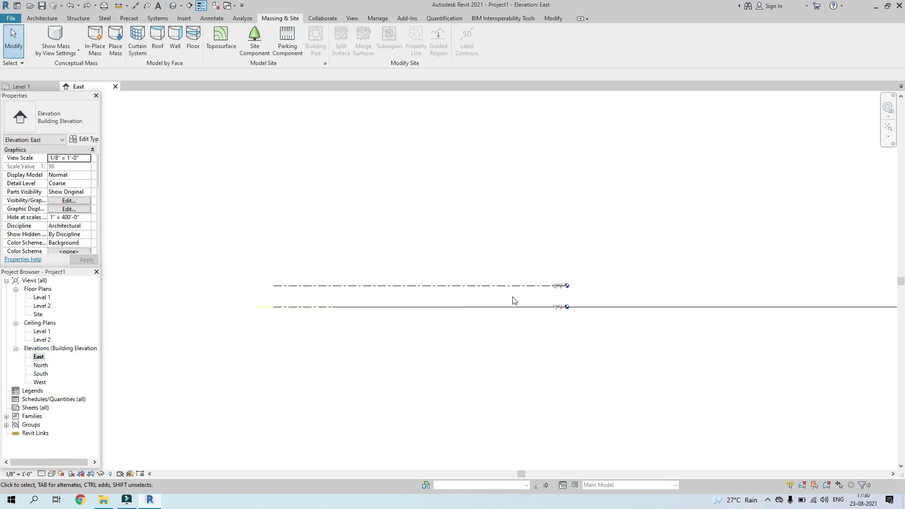
pyautogui.scroll(5, 536, 307)
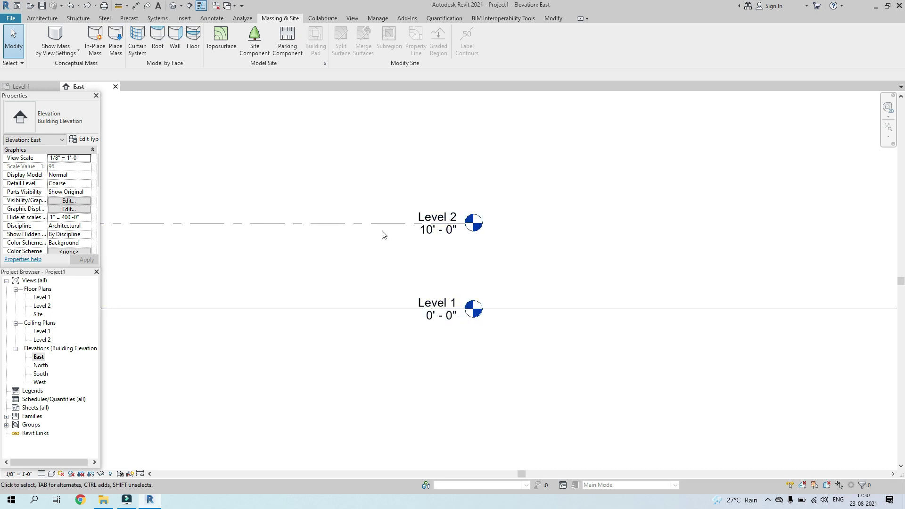
pyautogui.scroll(-5, 589, 313)
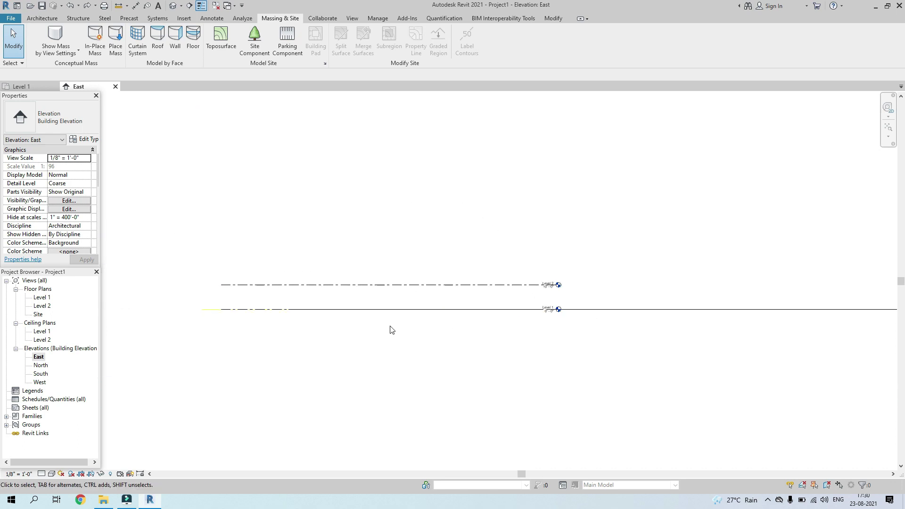
pyautogui.scroll(5, 506, 310)
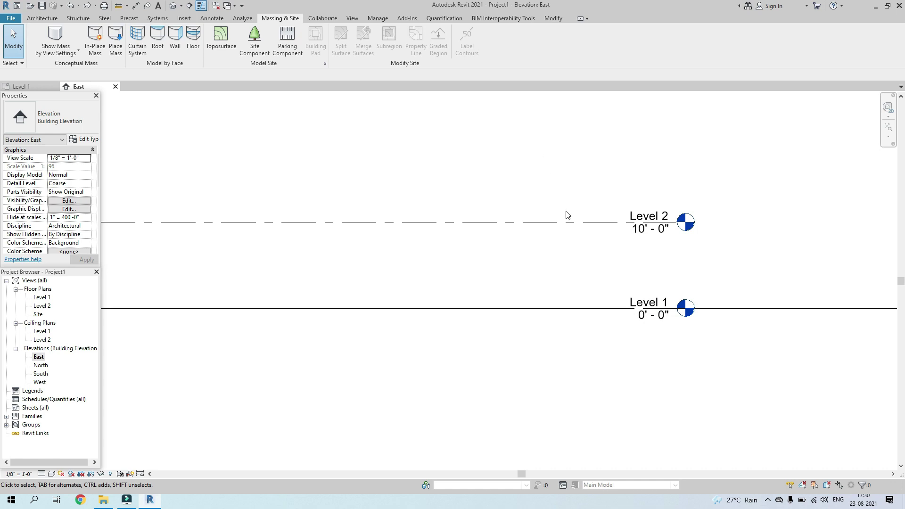
# Rename Level 1 as Top of Slab in the East elevation without renaming the corresponding views
pyautogui.click(650, 302)
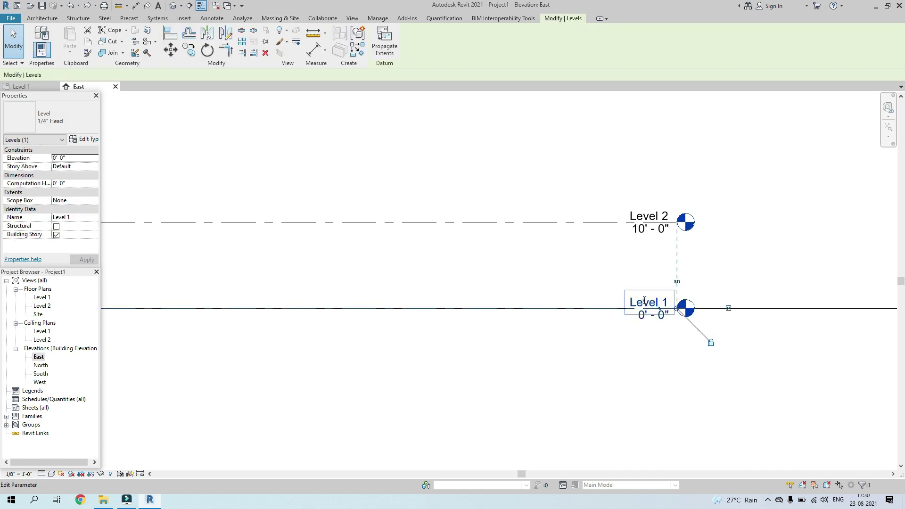
pyautogui.click(649, 302)
pyautogui.write('Top of Slab')
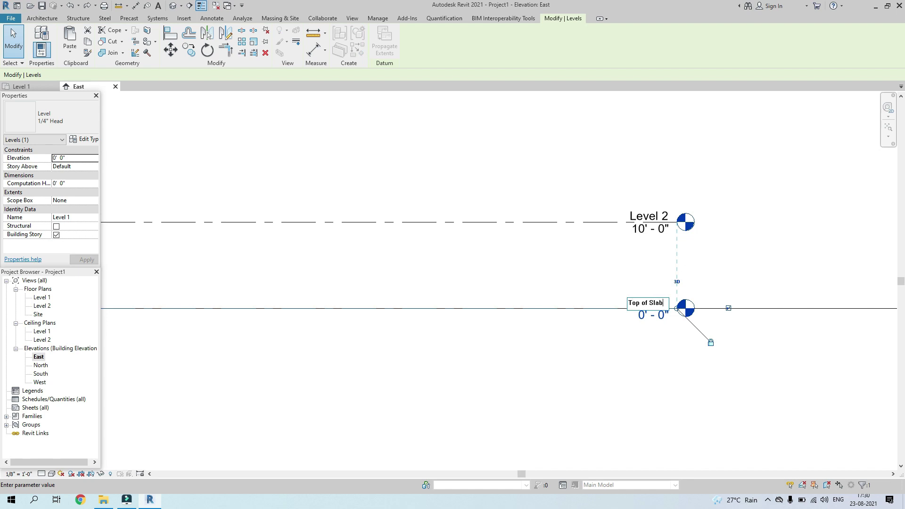
pyautogui.press('Return')
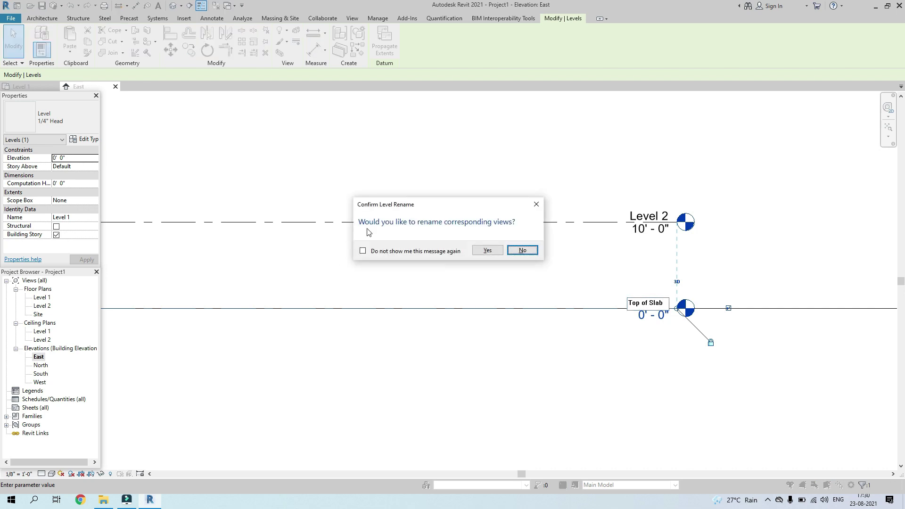
pyautogui.click(523, 250)
pyautogui.click(775, 264)
pyautogui.scroll(-2, 639, 278)
pyautogui.scroll(-2, 639, 278)
pyautogui.scroll(2, 625, 308)
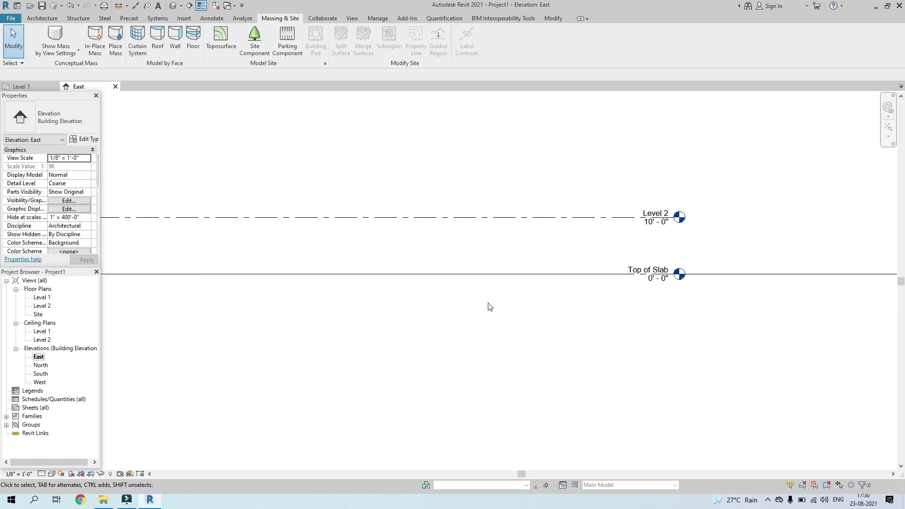
pyautogui.scroll(-2, 489, 307)
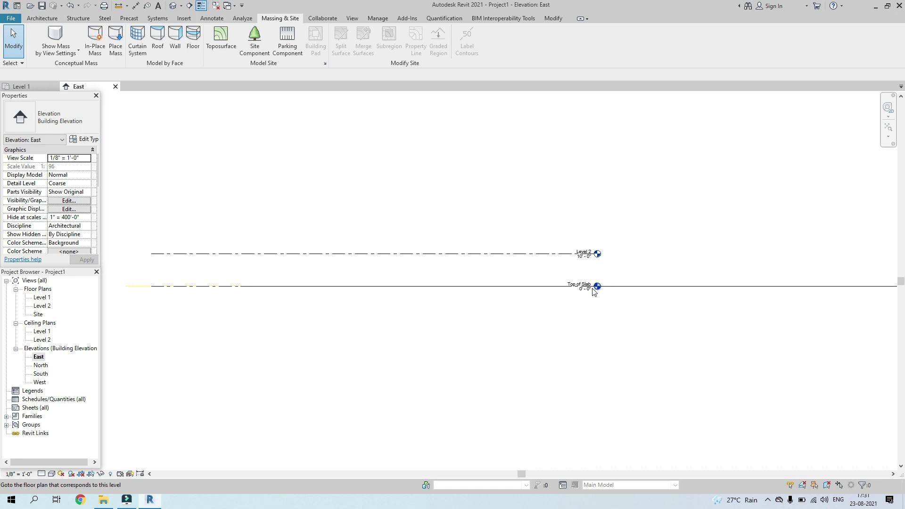
pyautogui.scroll(3, 551, 299)
pyautogui.scroll(-3, 551, 298)
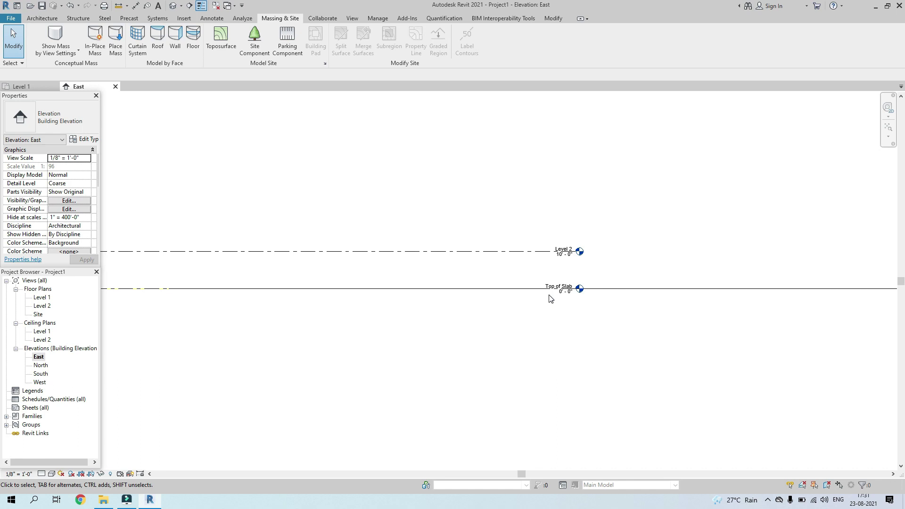
# Copy the Top of Slab level 5' straight down in the East elevation
pyautogui.scroll(-2, 551, 298)
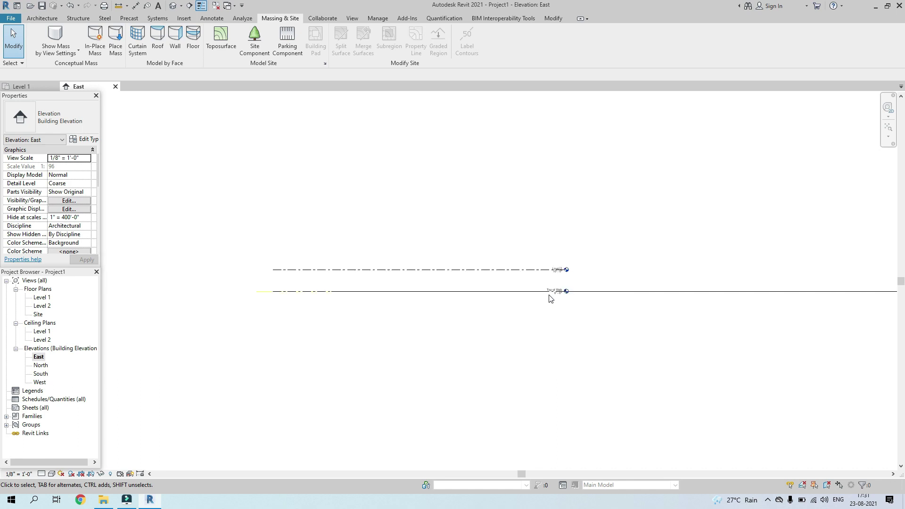
pyautogui.click(451, 291)
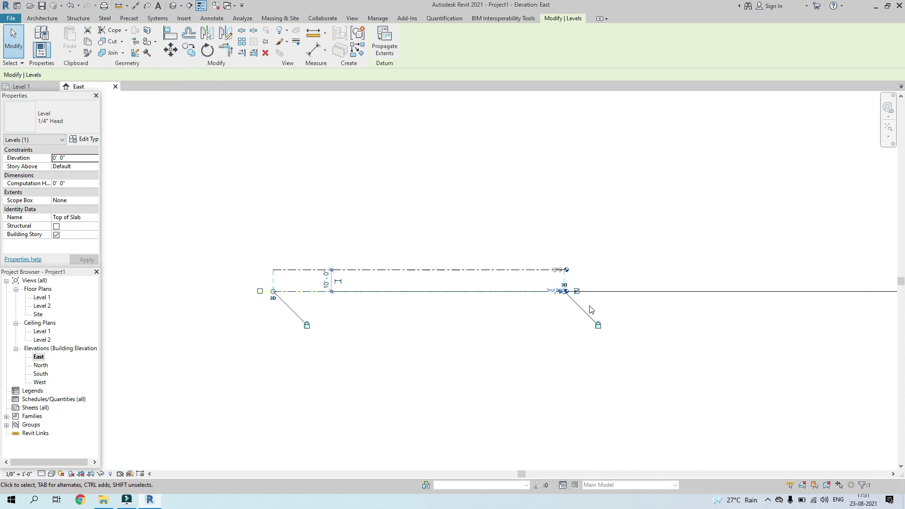
pyautogui.scroll(4, 557, 303)
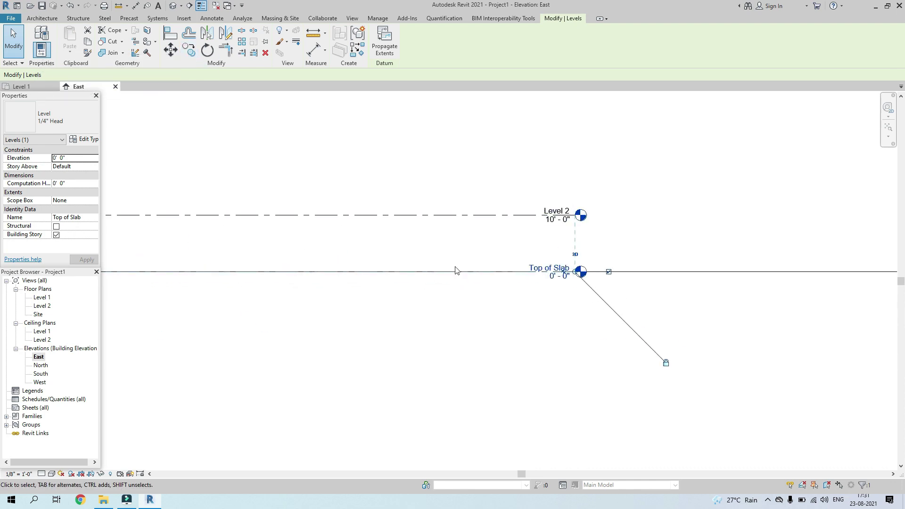
pyautogui.scroll(-3, 456, 268)
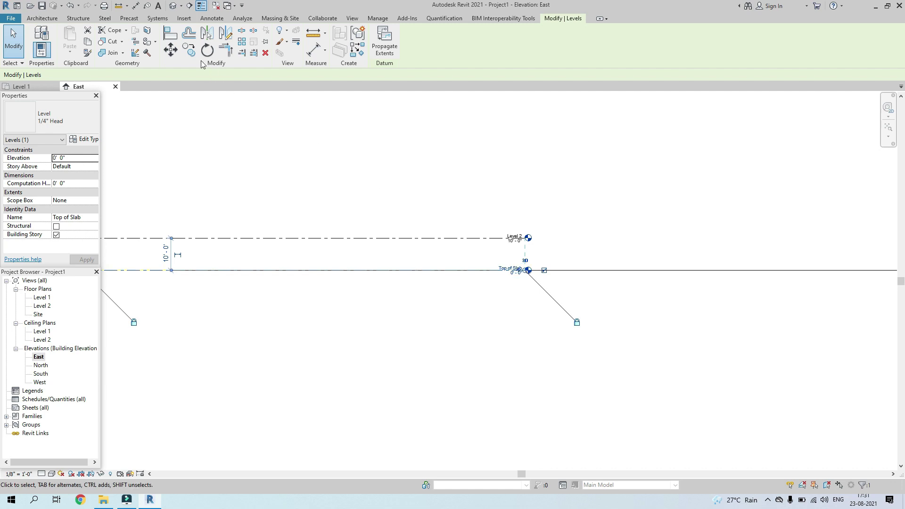
pyautogui.click(189, 49)
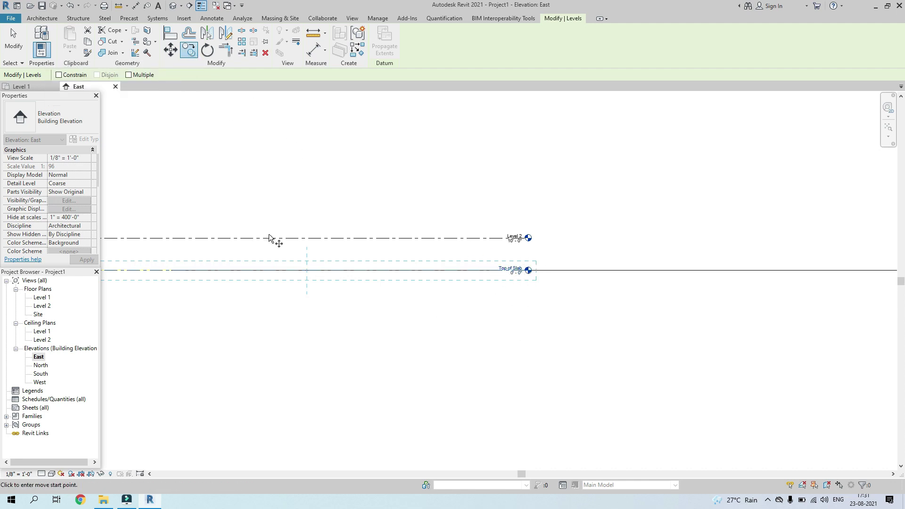
pyautogui.click(311, 270)
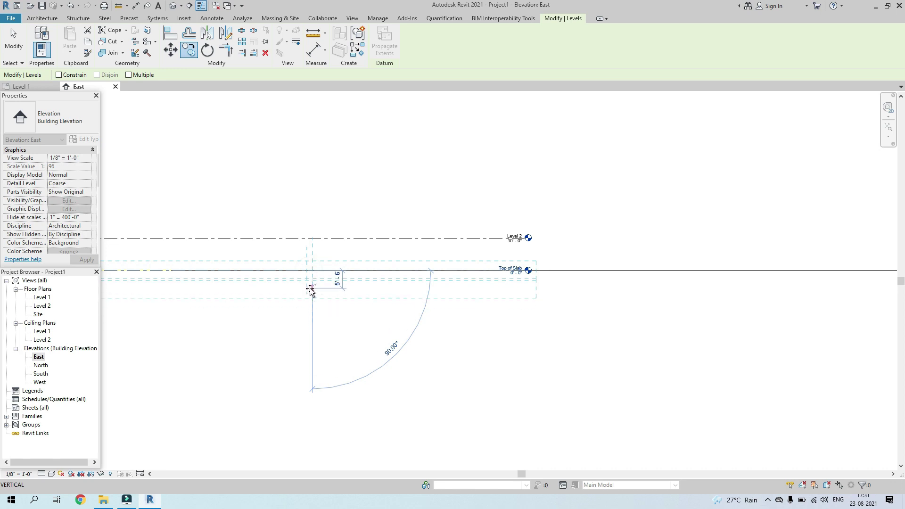
pyautogui.scroll(2, 310, 289)
pyautogui.click(352, 286)
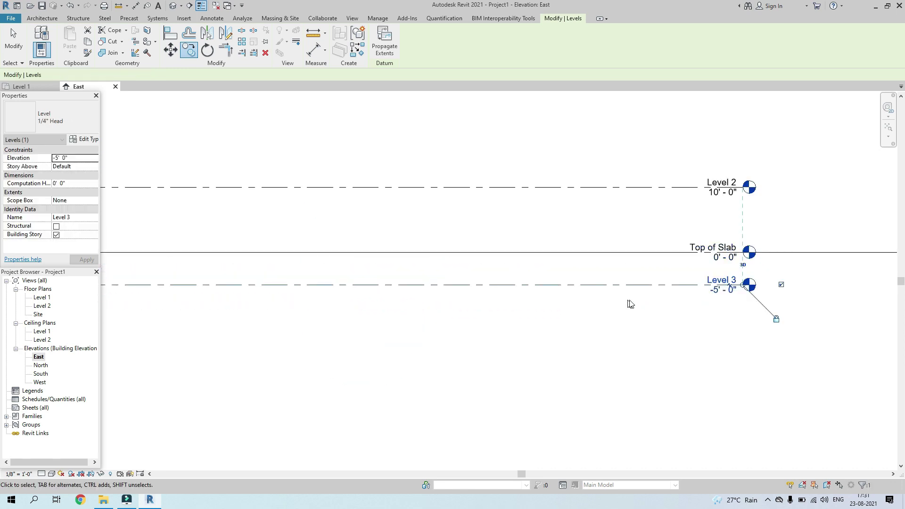
pyautogui.click(660, 388)
pyautogui.scroll(-4, 760, 360)
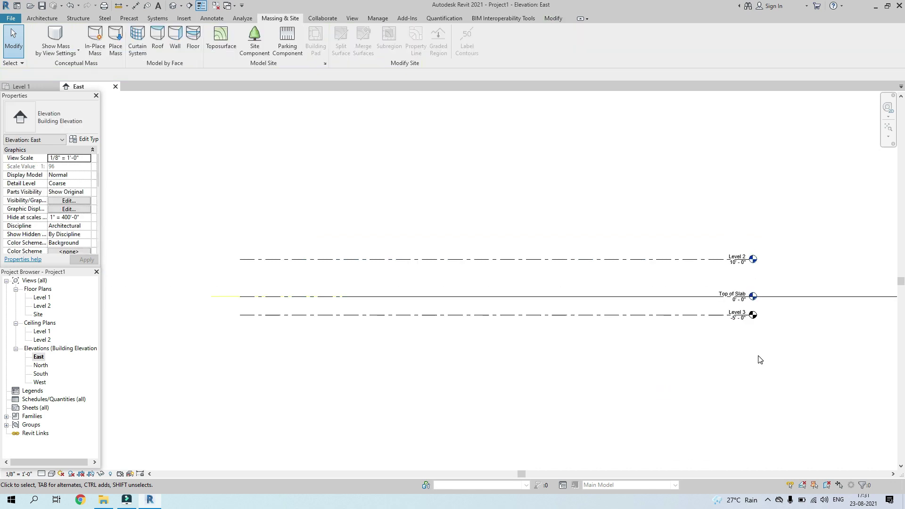
# Rename the copied level below Top of Slab as Base Level
pyautogui.scroll(3, 753, 336)
pyautogui.scroll(2, 752, 336)
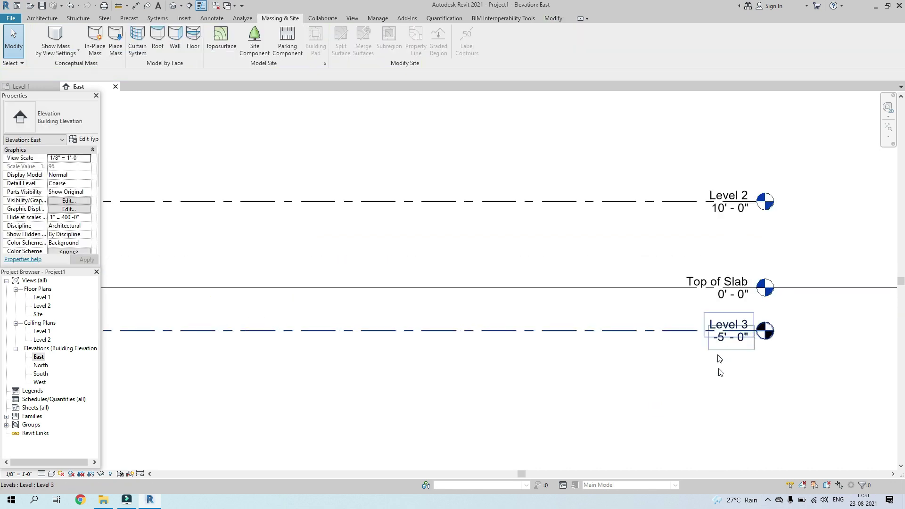
pyautogui.scroll(-3, 723, 358)
pyautogui.scroll(4, 730, 346)
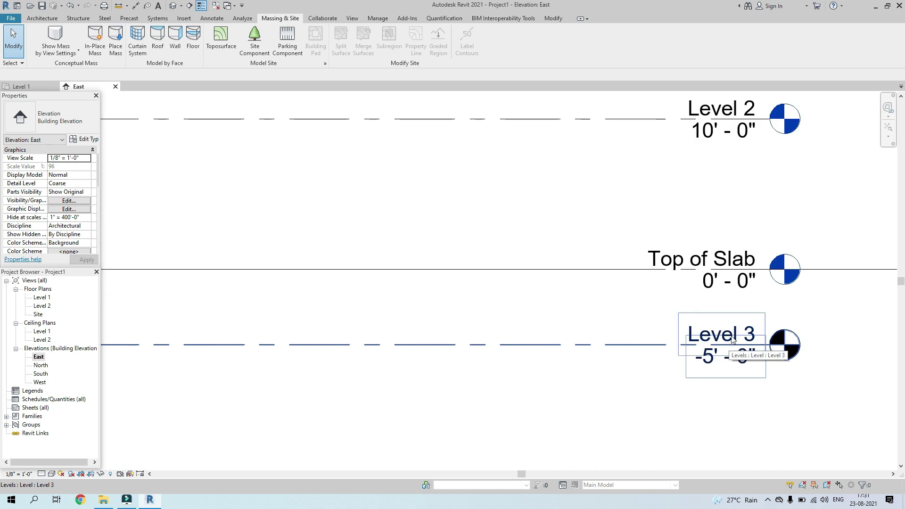
pyautogui.doubleClick(730, 343)
pyautogui.write('Base Level')
pyautogui.press('Return')
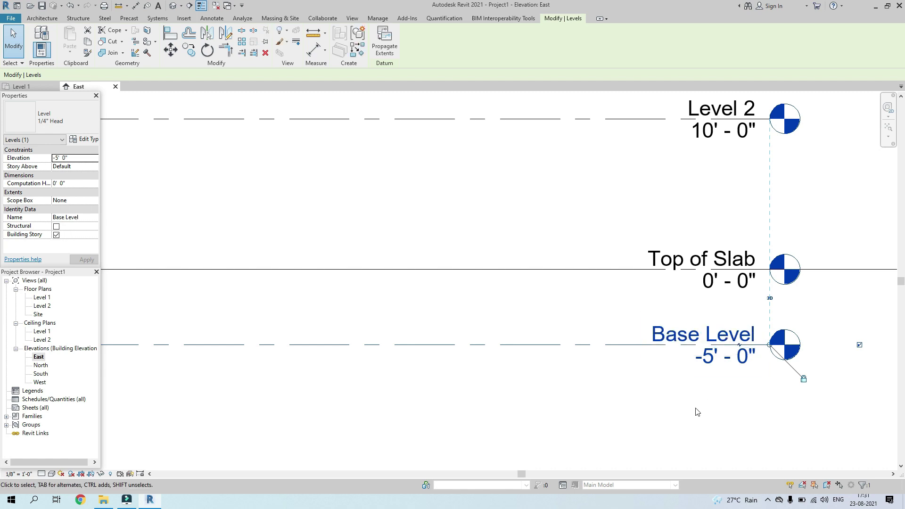
pyautogui.click(699, 408)
pyautogui.scroll(-3, 700, 407)
pyautogui.scroll(-2, 602, 398)
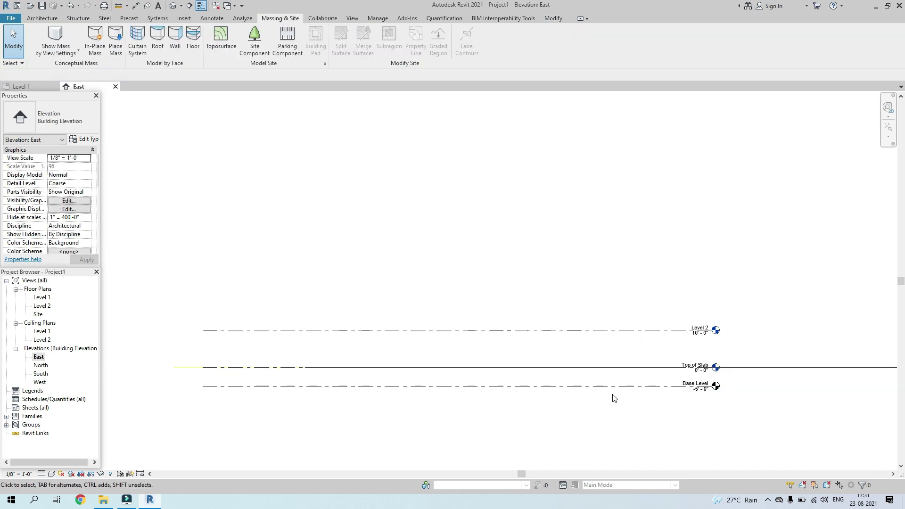
# Rename Level 2 as Top of Building without renaming the corresponding views
pyautogui.scroll(3, 469, 399)
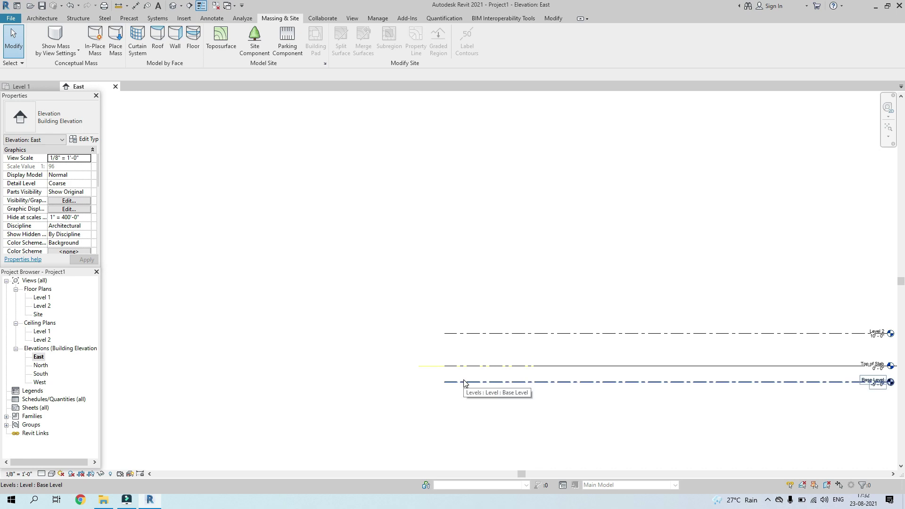
pyautogui.scroll(-2, 464, 383)
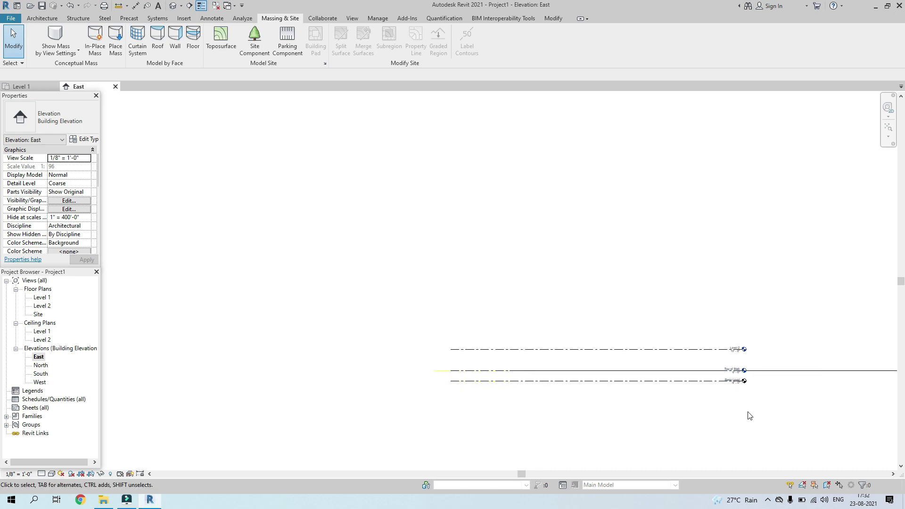
pyautogui.moveTo(788, 417); pyautogui.dragTo(523, 415, button='middle')
pyautogui.scroll(3, 572, 364)
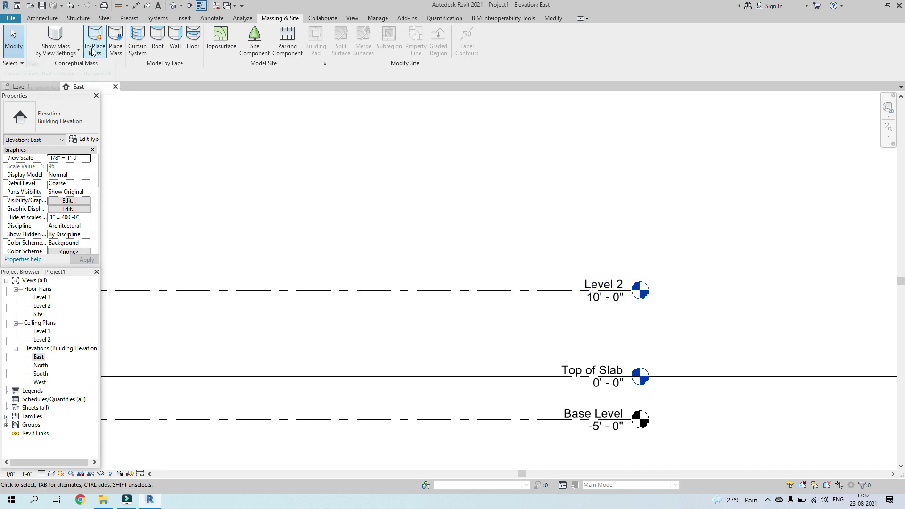
pyautogui.click(496, 291)
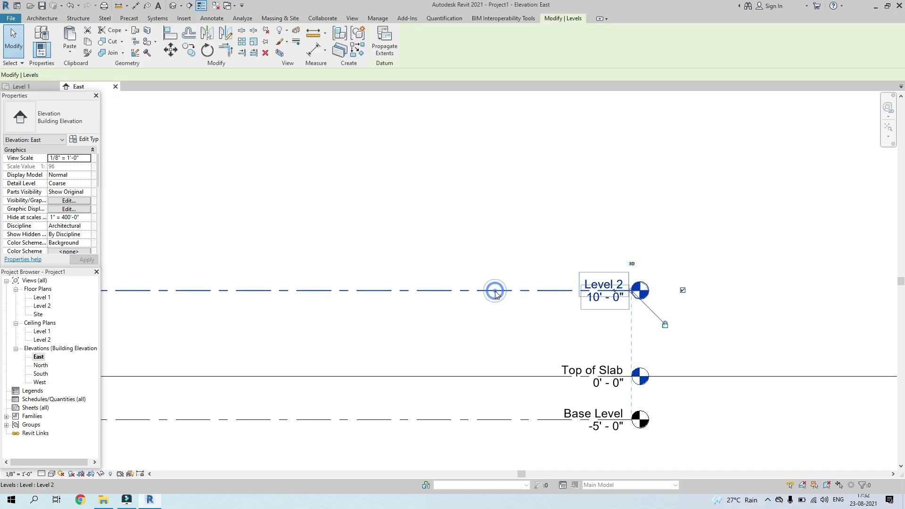
pyautogui.click(616, 284)
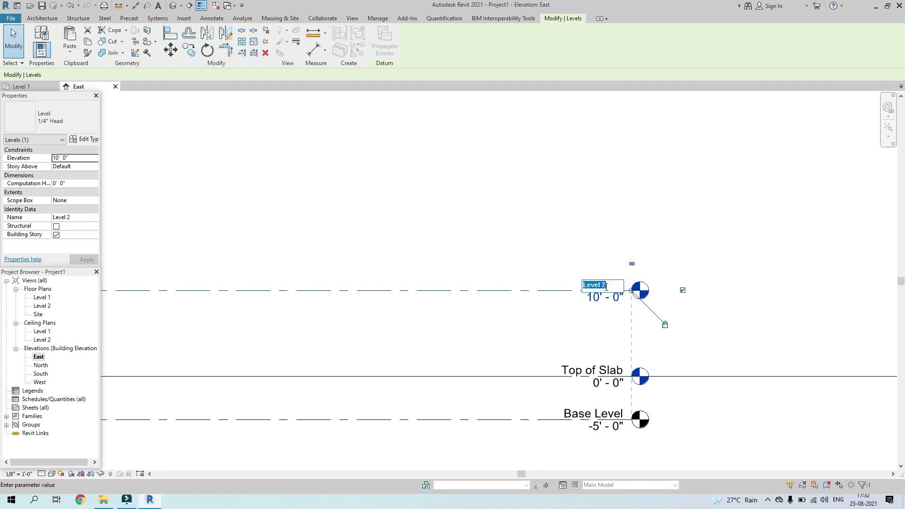
pyautogui.write('T')
pyautogui.write('op of Building')
pyautogui.press('Return')
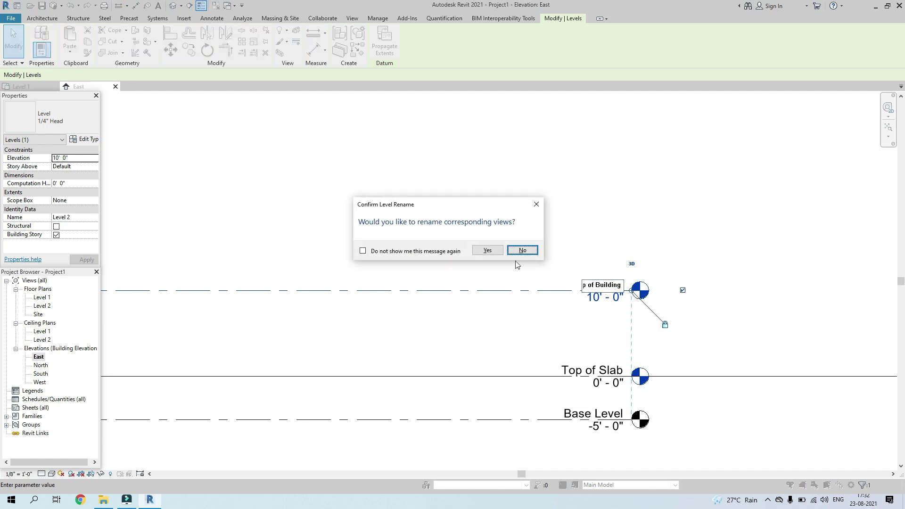
pyautogui.click(522, 249)
# Set the Top of Building level's elevation to 20'
pyautogui.click(606, 302)
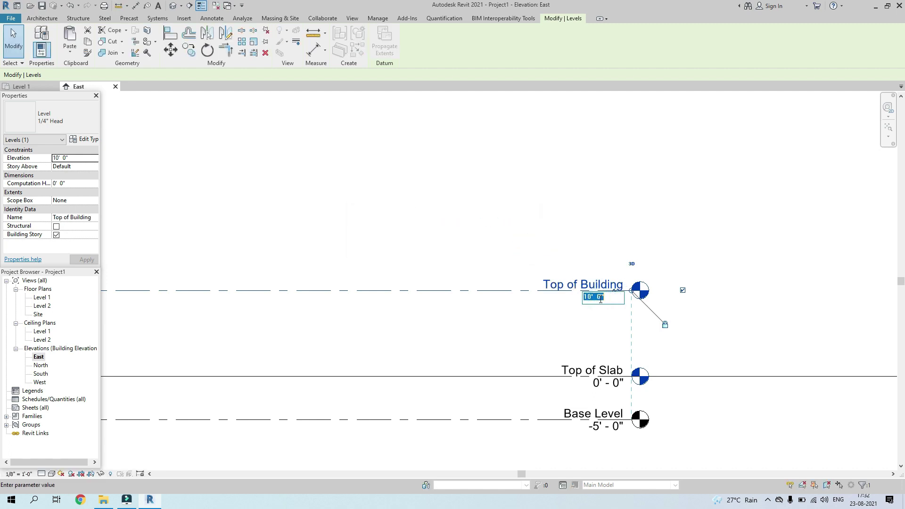
pyautogui.write('20')
pyautogui.press('Return')
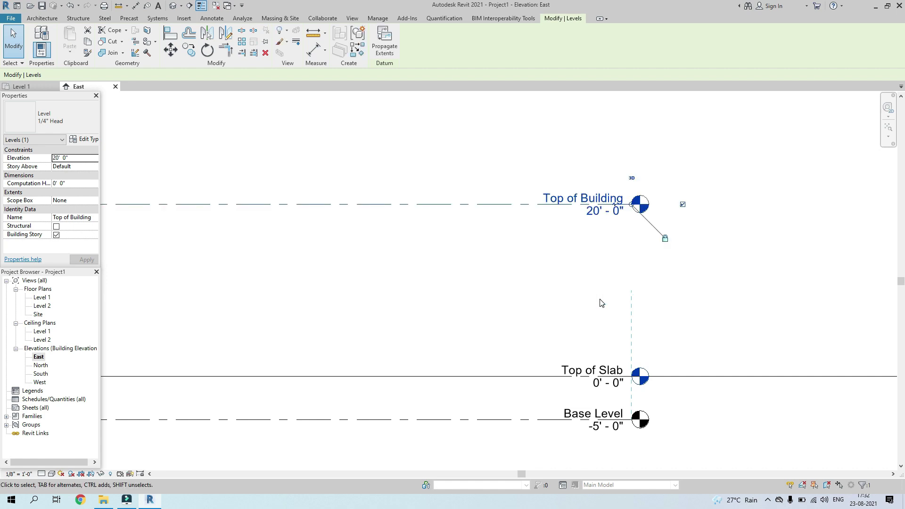
pyautogui.scroll(-4, 601, 303)
pyautogui.scroll(4, 598, 258)
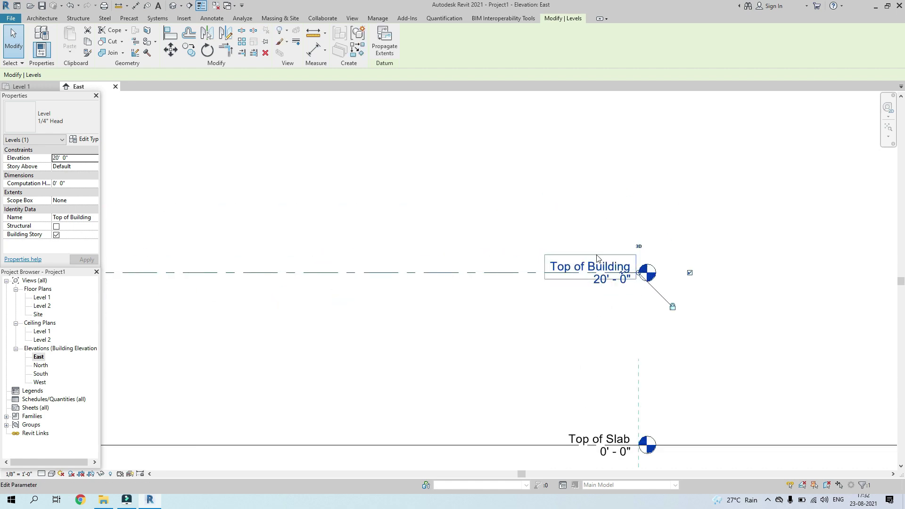
pyautogui.scroll(-5, 601, 313)
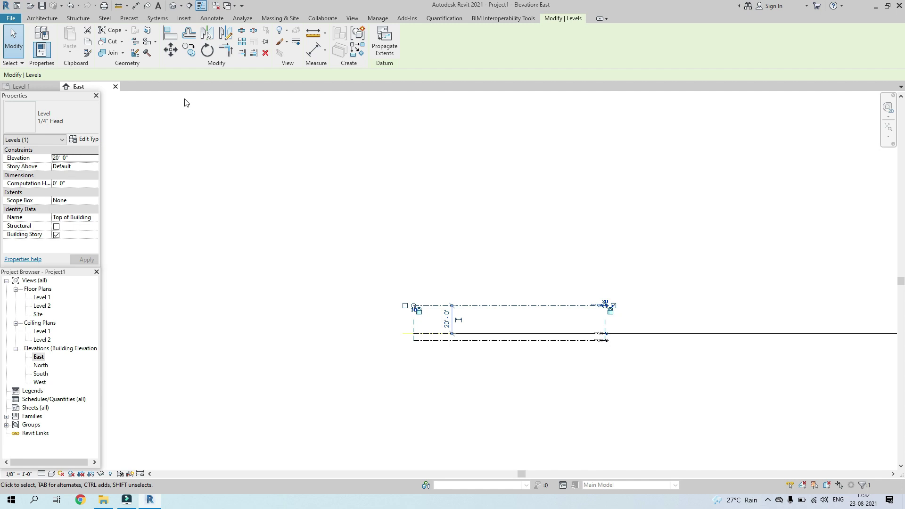
# Review the linked college plan in the Level 1 floor plan and return to the East elevation
pyautogui.click(21, 86)
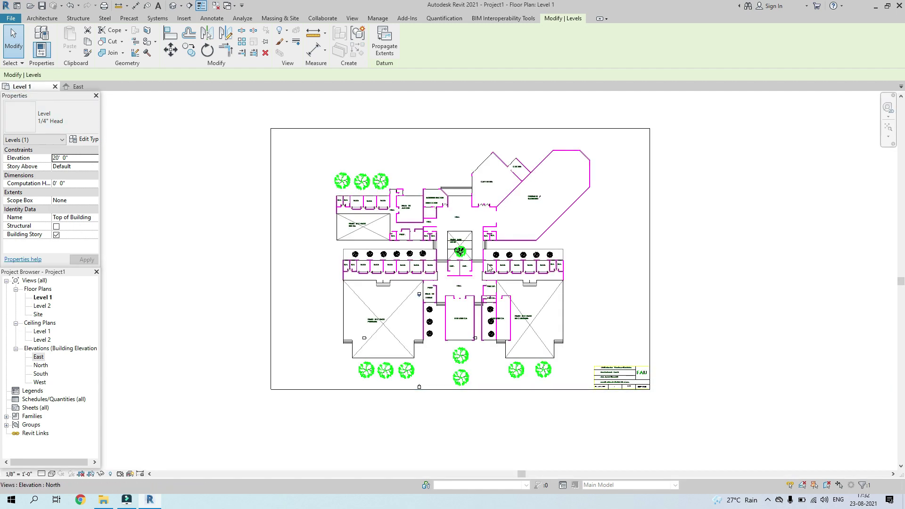
pyautogui.scroll(5, 537, 177)
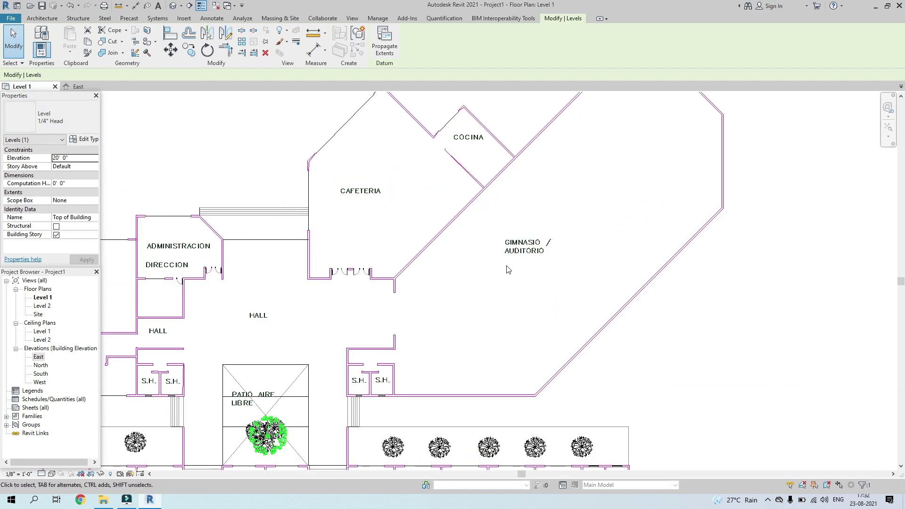
pyautogui.scroll(-3, 507, 269)
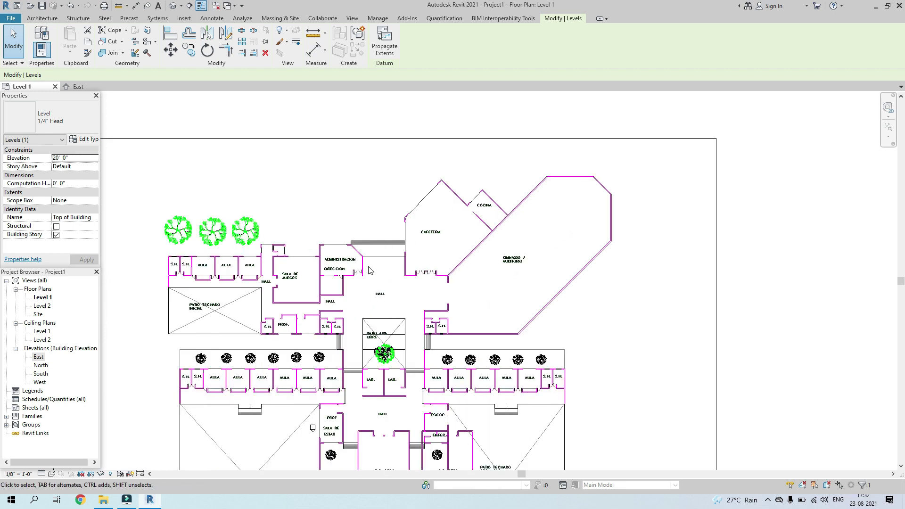
pyautogui.scroll(-2, 369, 269)
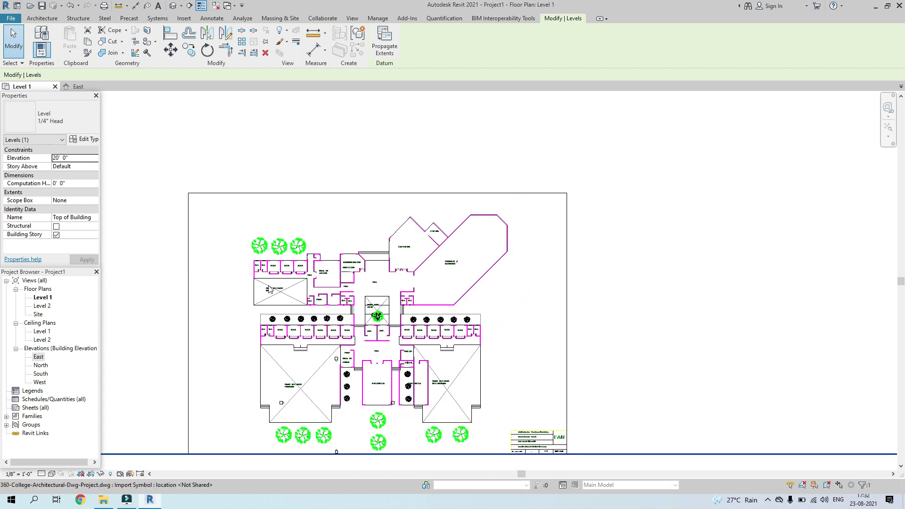
pyautogui.click(73, 86)
pyautogui.click(636, 260)
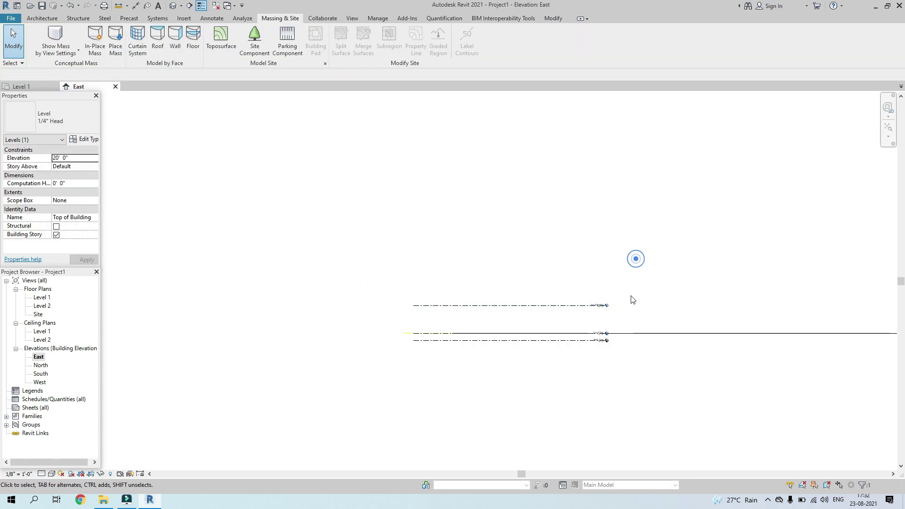
pyautogui.scroll(4, 555, 355)
pyautogui.click(502, 288)
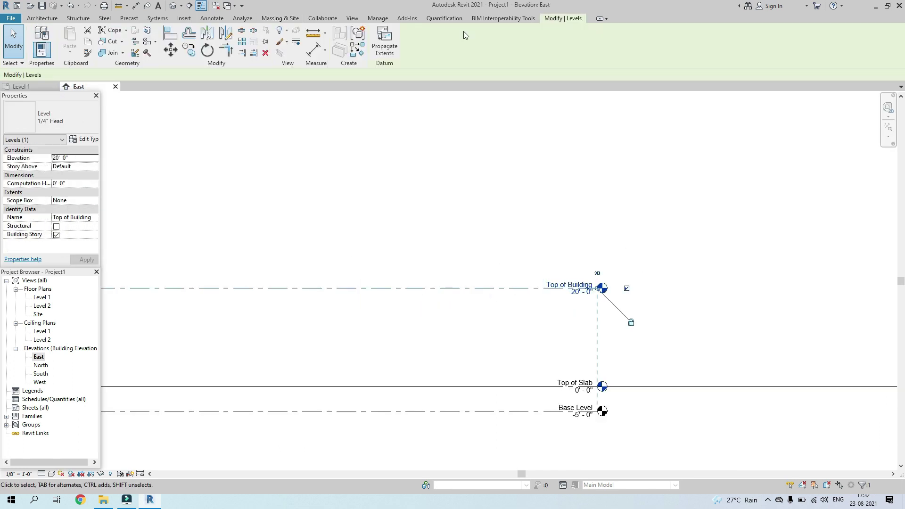
pyautogui.scroll(-2, 461, 176)
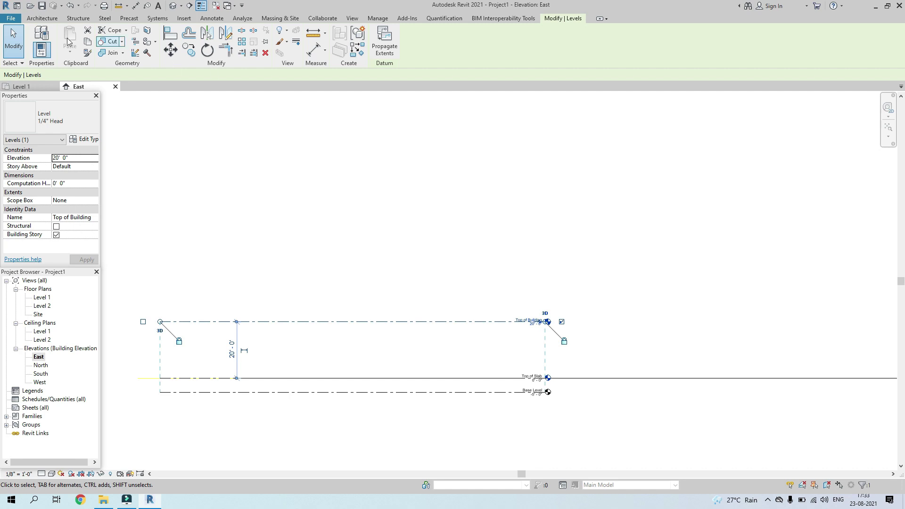
# Draw a new level 20' above Top of Building with the Level tool, aligned to the ends of the existing levels
pyautogui.click(55, 21)
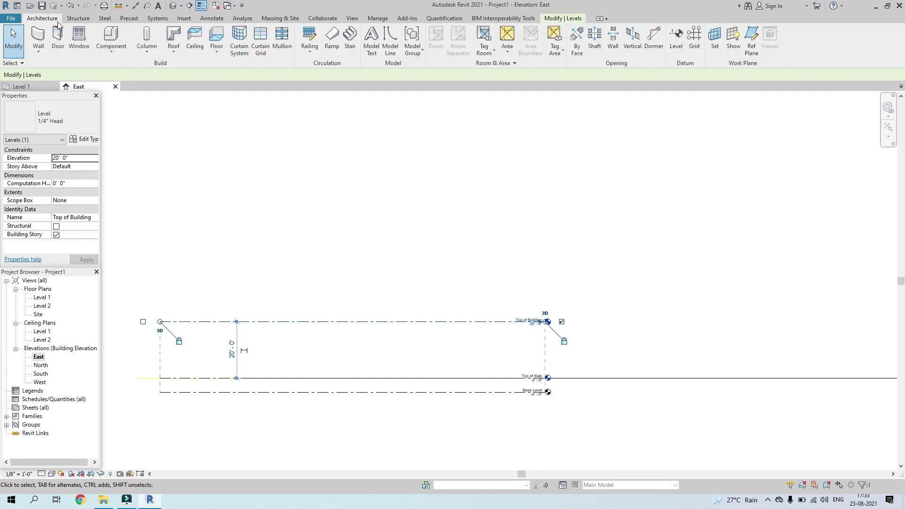
pyautogui.press('Escape')
pyautogui.press('z')
pyautogui.press('f')
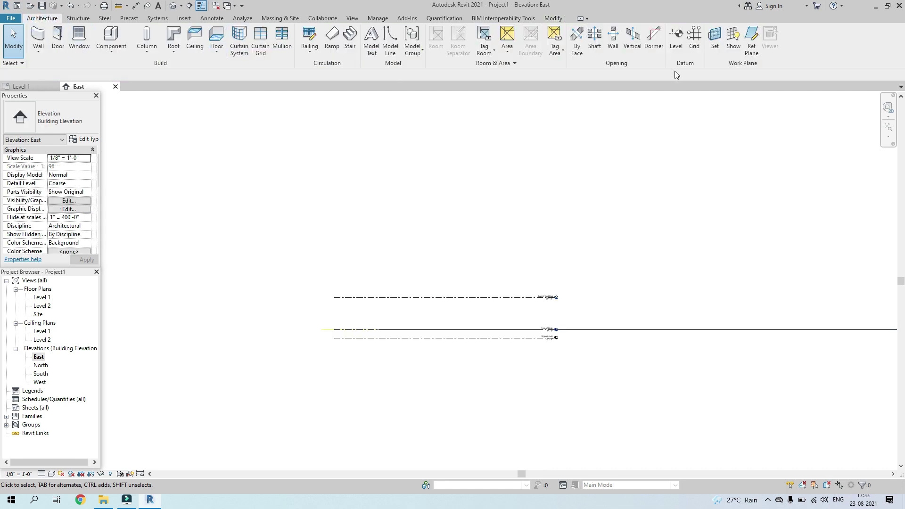
pyautogui.click(675, 38)
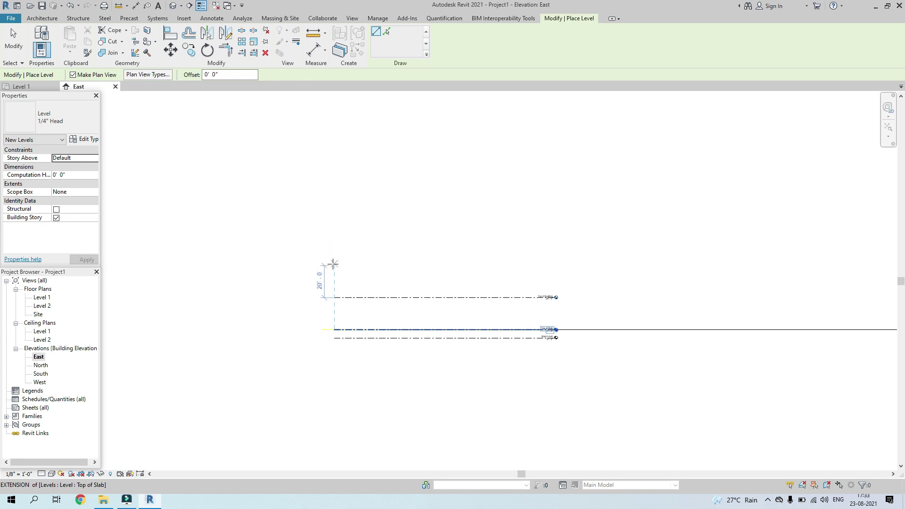
pyautogui.click(333, 263)
pyautogui.click(561, 264)
pyautogui.scroll(1, 565, 265)
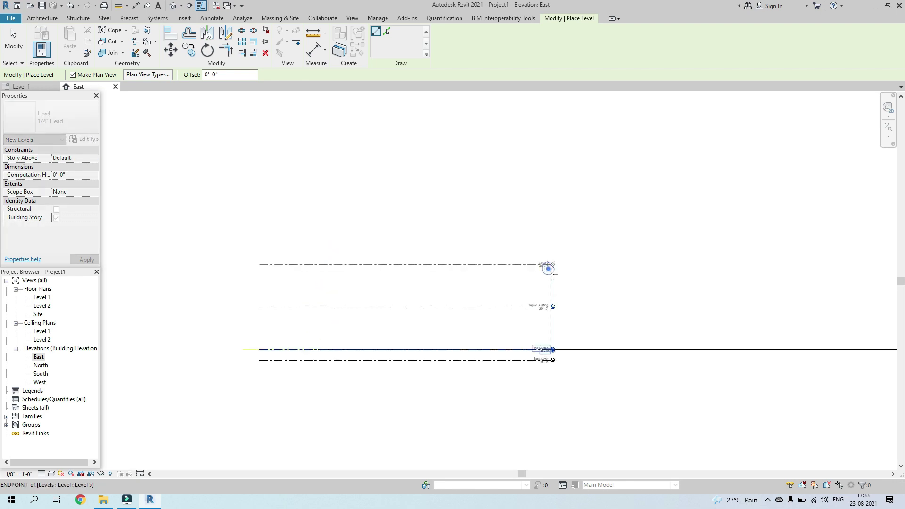
pyautogui.scroll(4, 553, 275)
pyautogui.press('Escape')
pyautogui.press('Escape')
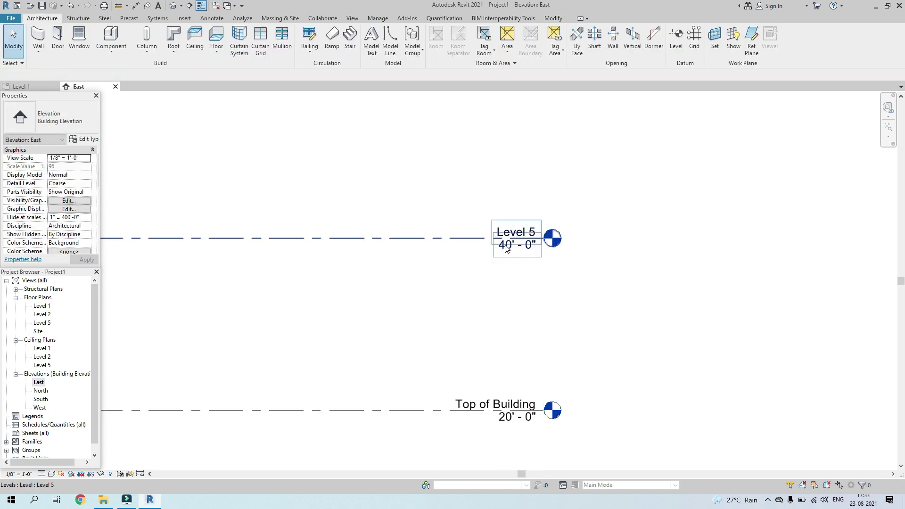
# Rename Level 5 as Top of Auditorium without renaming the corresponding views
pyautogui.scroll(-1, 505, 240)
pyautogui.scroll(3, 505, 238)
pyautogui.click(500, 218)
pyautogui.click(501, 218)
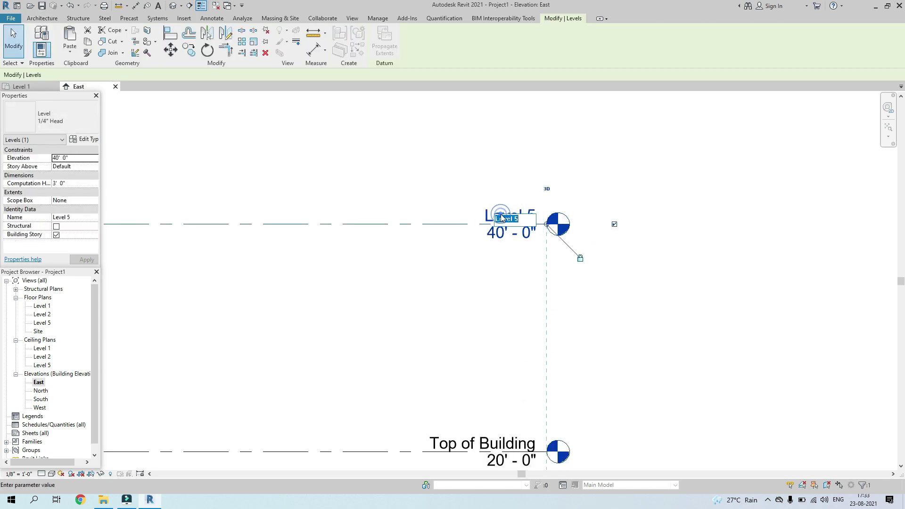
pyautogui.write('Top of Auditoriam')
pyautogui.press('BackSpace')
pyautogui.press('BackSpace')
pyautogui.write('um')
pyautogui.press('Return')
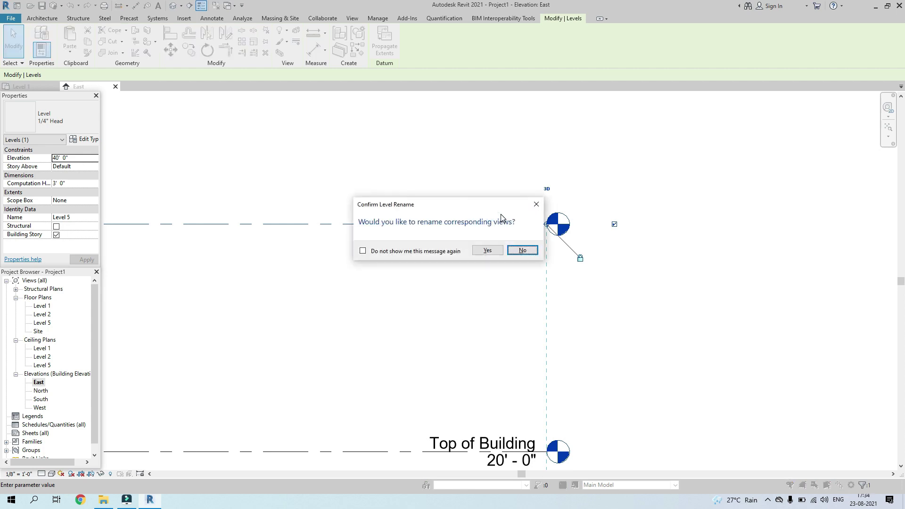
pyautogui.click(522, 250)
pyautogui.click(740, 279)
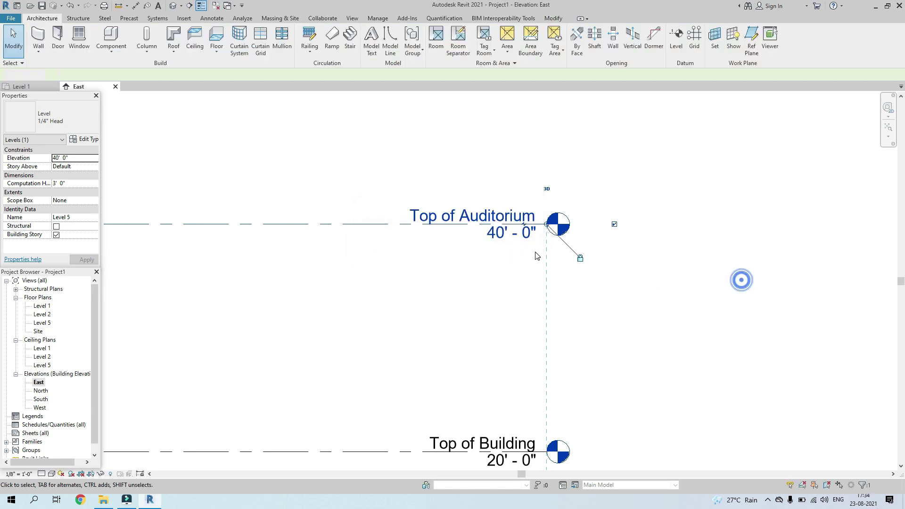
# Examine the Patio Techado areas of the linked plan in the Level 1 floor plan and return to the East elevation
pyautogui.scroll(2, 528, 249)
pyautogui.scroll(-10, 504, 241)
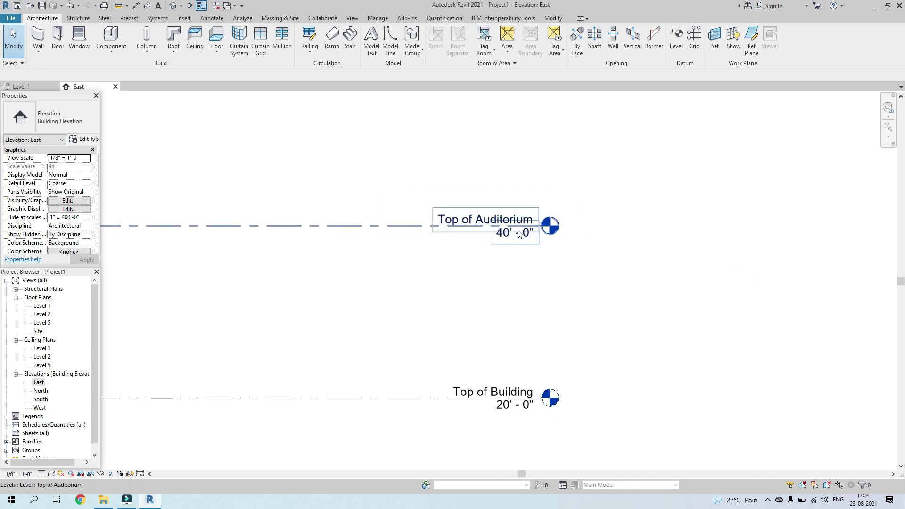
pyautogui.moveTo(587, 313); pyautogui.dragTo(505, 313, button='middle')
pyautogui.scroll(5, 519, 320)
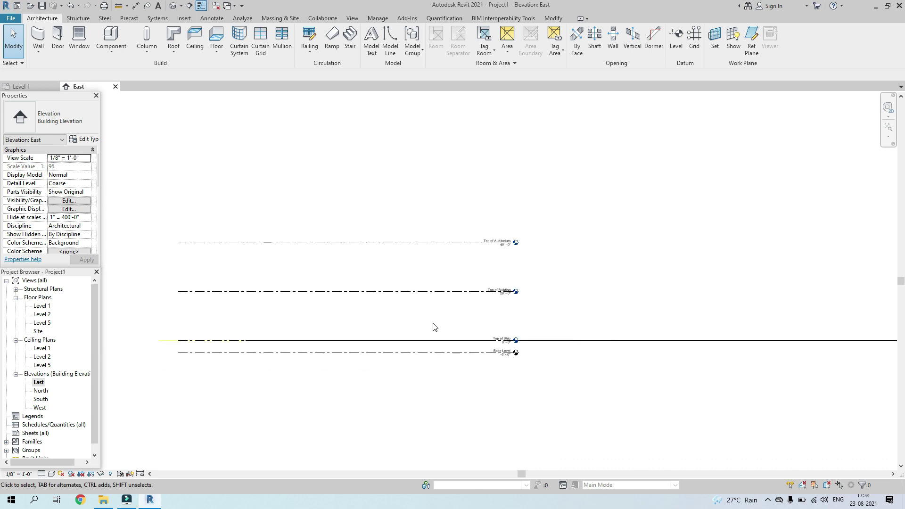
pyautogui.click(32, 85)
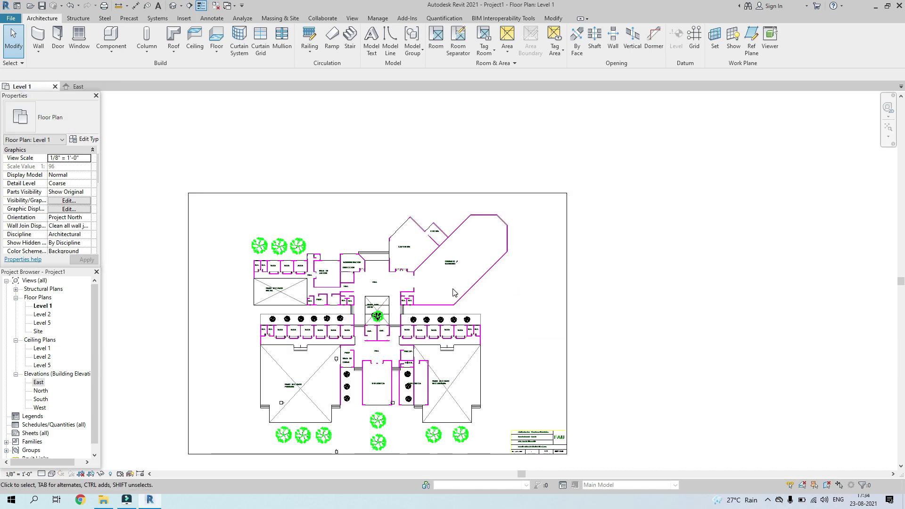
pyautogui.scroll(-2, 408, 320)
pyautogui.scroll(5, 402, 322)
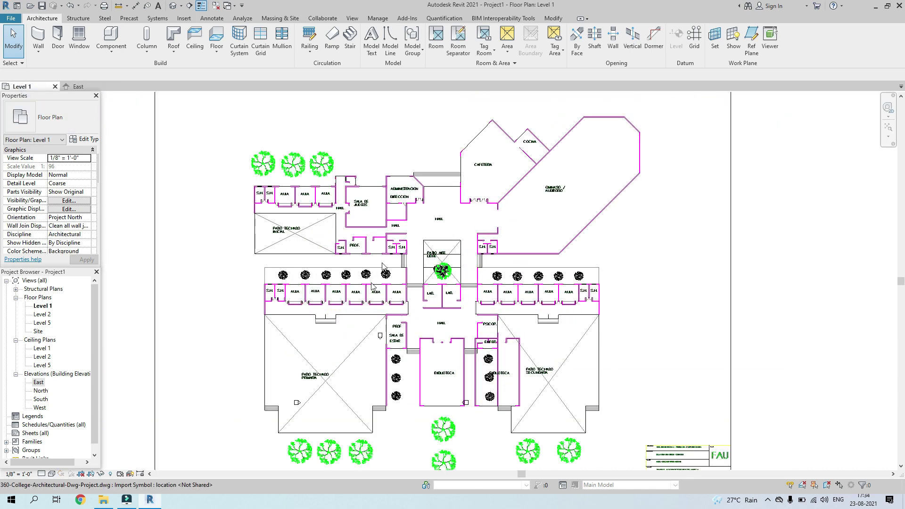
pyautogui.scroll(2, 371, 286)
pyautogui.scroll(3, 276, 249)
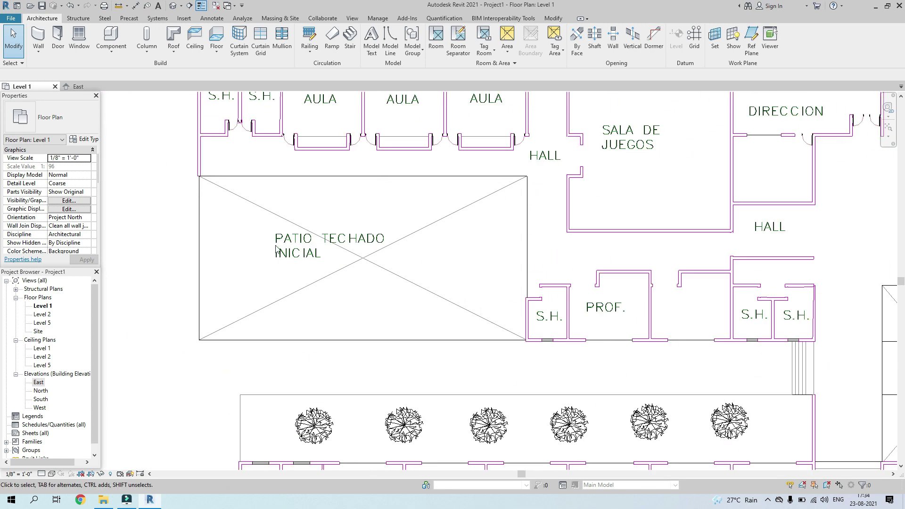
pyautogui.scroll(-5, 329, 249)
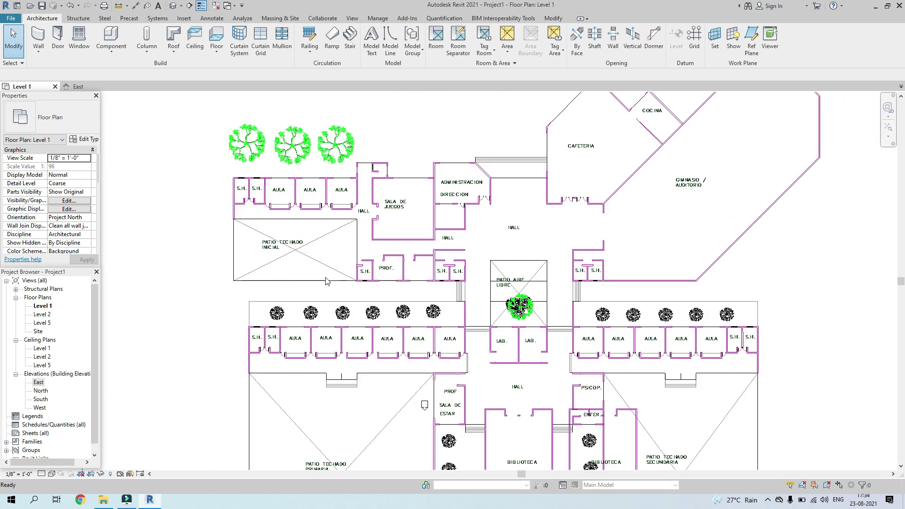
pyautogui.moveTo(541, 321); pyautogui.dragTo(543, 223, button='middle')
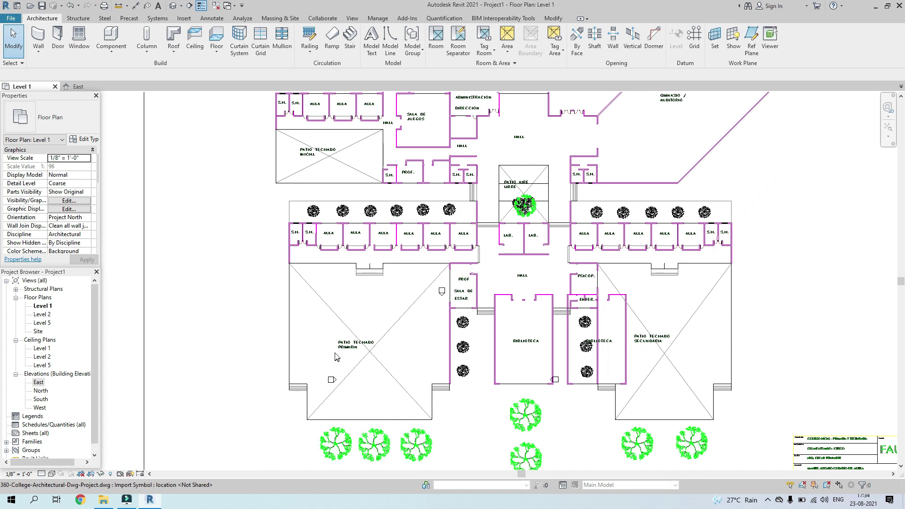
pyautogui.scroll(5, 337, 357)
pyautogui.scroll(-4, 366, 367)
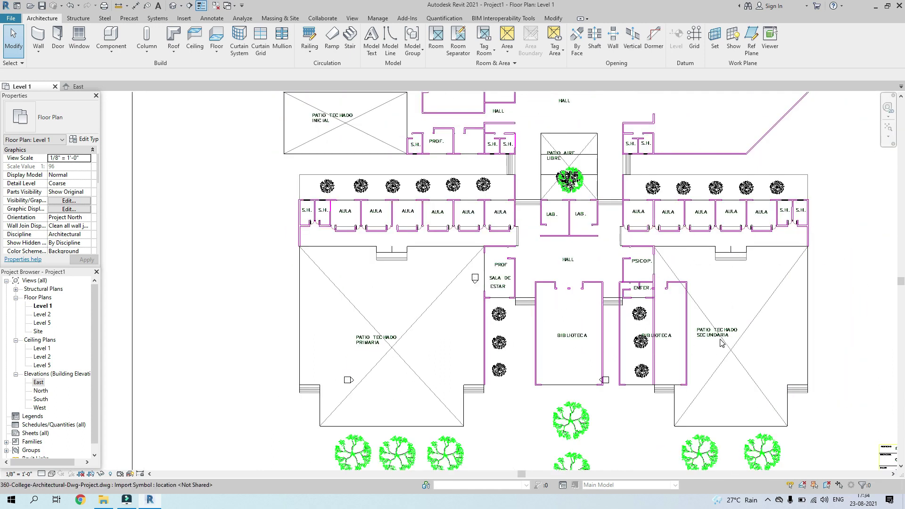
pyautogui.scroll(3, 721, 343)
pyautogui.scroll(-3, 707, 334)
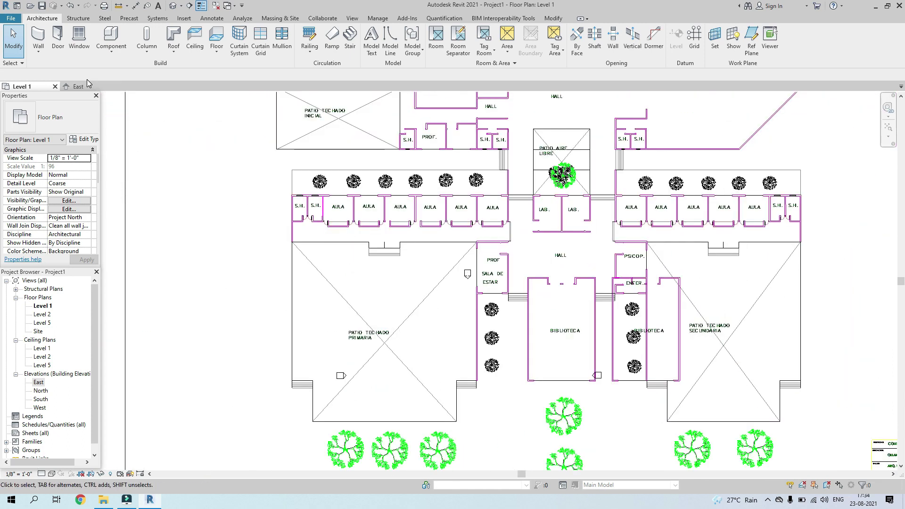
pyautogui.click(87, 84)
# Copy the Top of Slab level 5' upward in the East elevation
pyautogui.scroll(4, 424, 355)
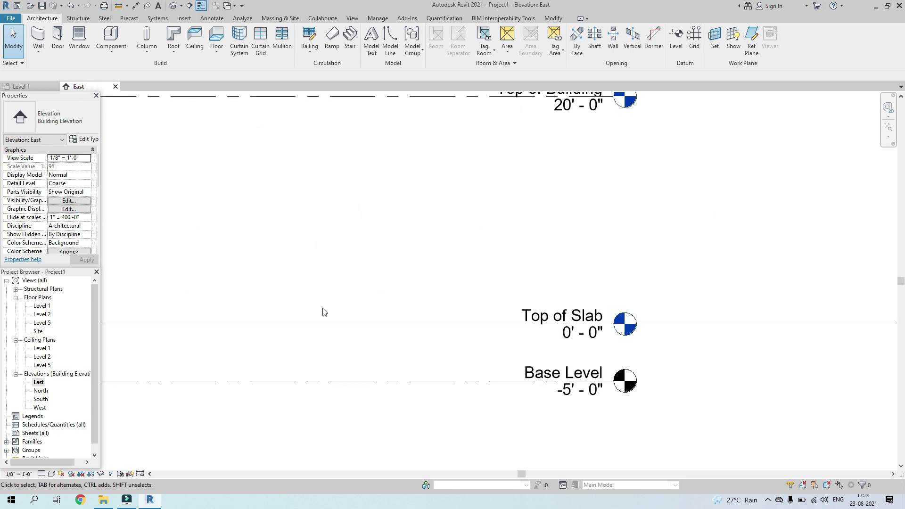
pyautogui.click(495, 324)
pyautogui.scroll(-2, 495, 326)
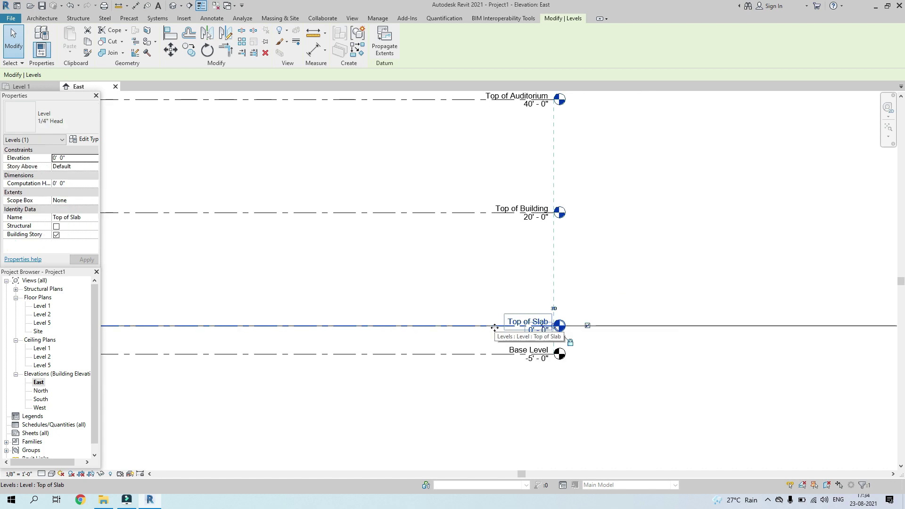
pyautogui.scroll(-2, 504, 259)
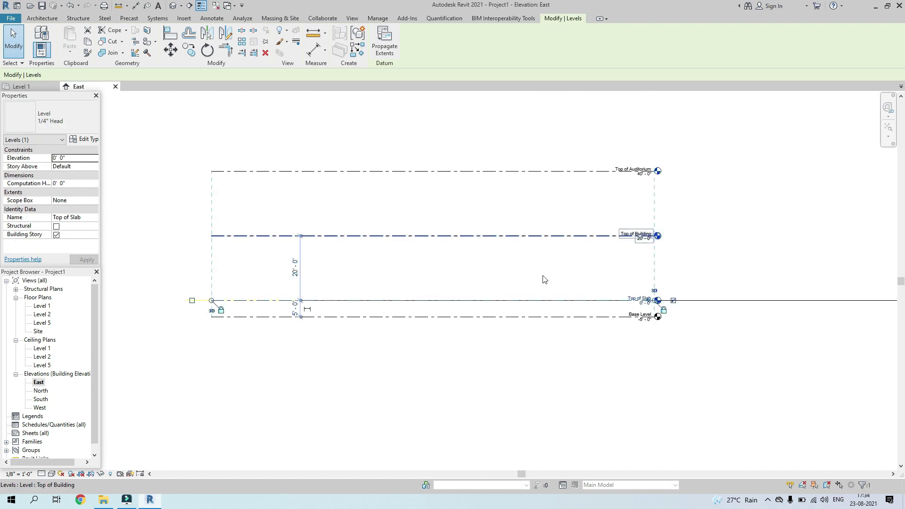
pyautogui.scroll(2, 604, 312)
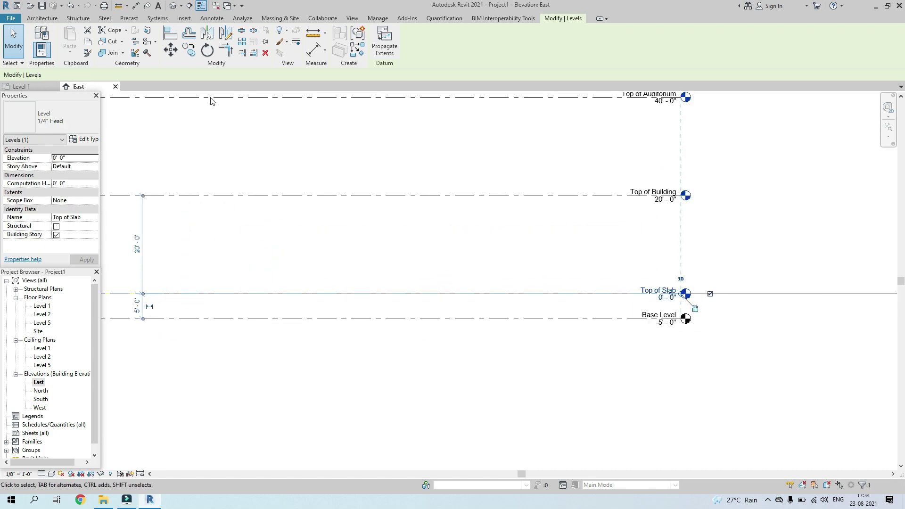
pyautogui.click(191, 54)
pyautogui.click(457, 294)
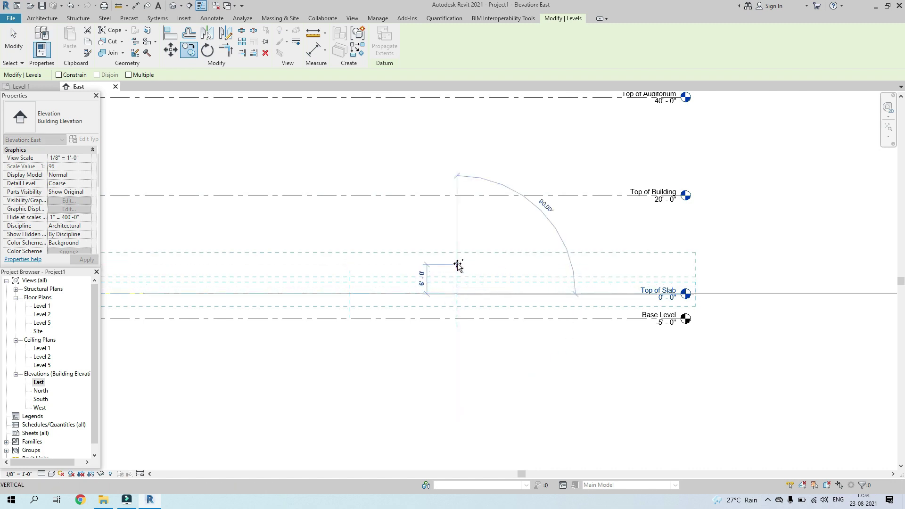
pyautogui.click(457, 269)
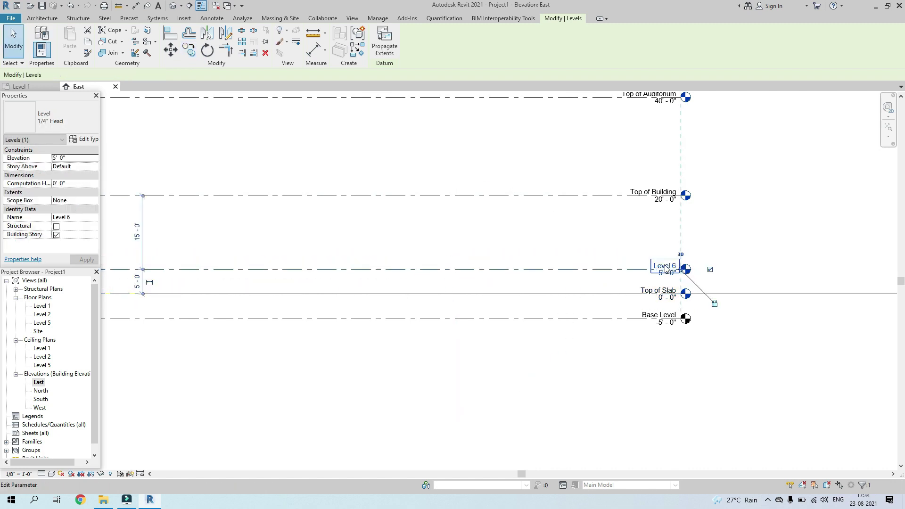
# Rename the copied level above Top of Slab as Top of Patio
pyautogui.click(665, 267)
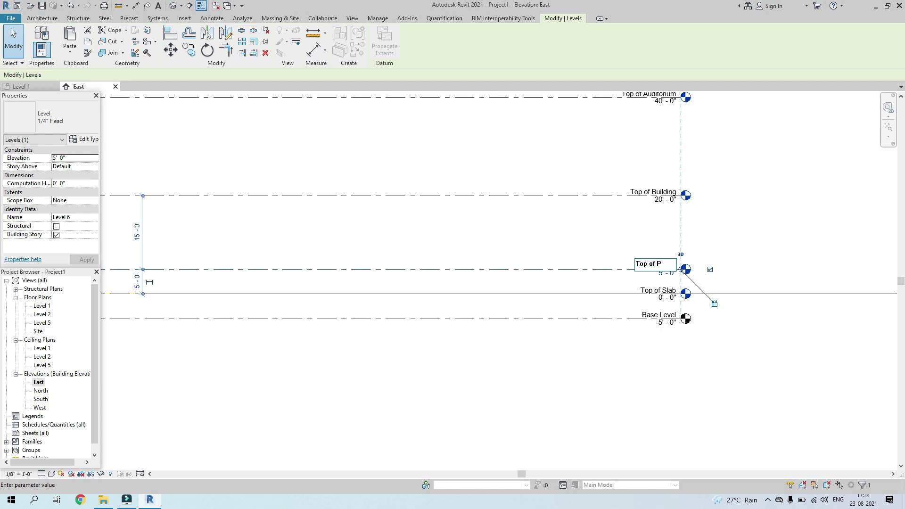
pyautogui.press('Return')
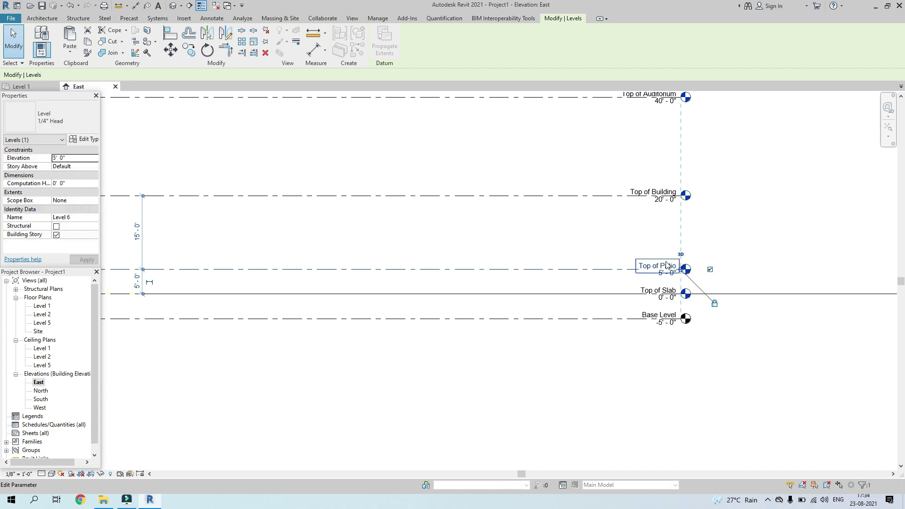
pyautogui.click(731, 232)
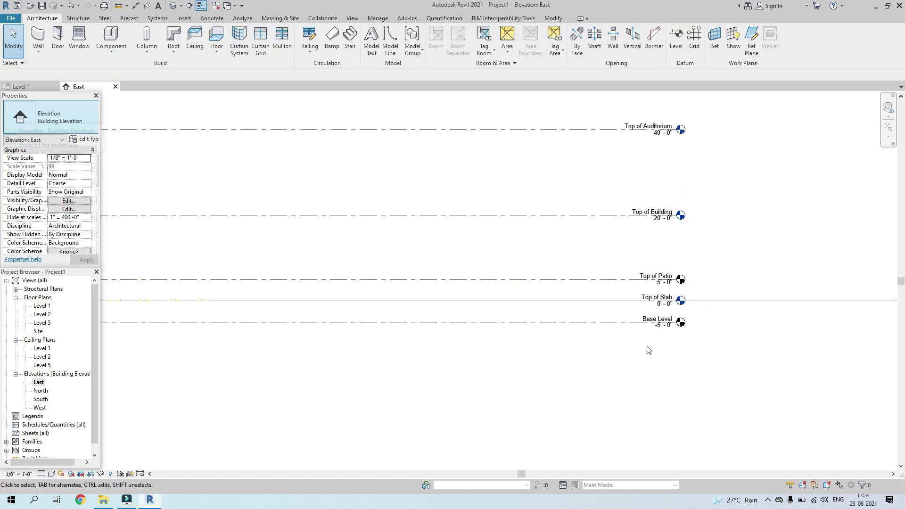
# Review the names, elevations and spacing of all levels from Base Level to Top of Auditorium in the East elevation
pyautogui.scroll(-4, 647, 347)
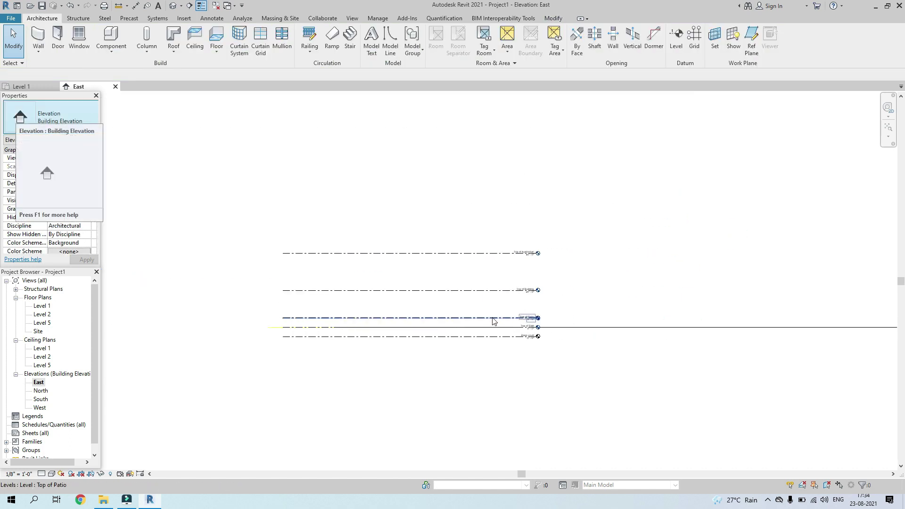
pyautogui.scroll(4, 546, 292)
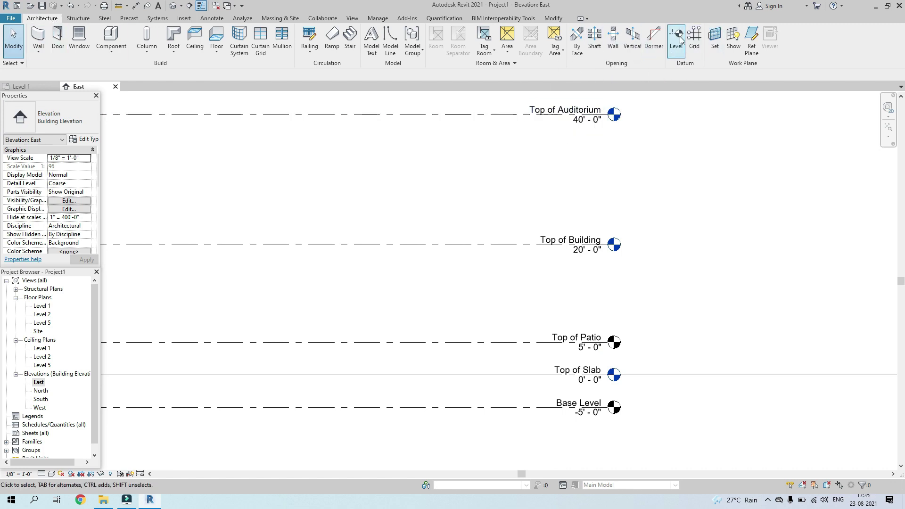
pyautogui.scroll(-3, 512, 283)
pyautogui.scroll(1, 465, 257)
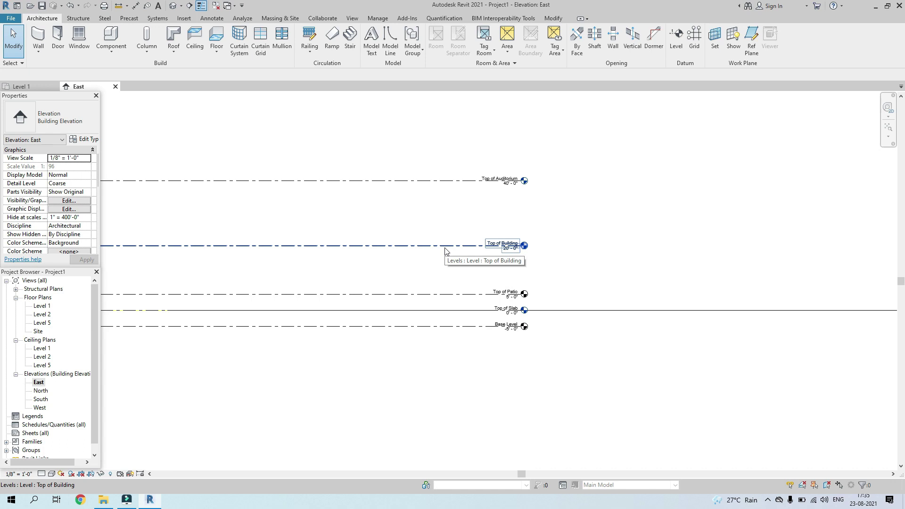
pyautogui.scroll(2, 455, 295)
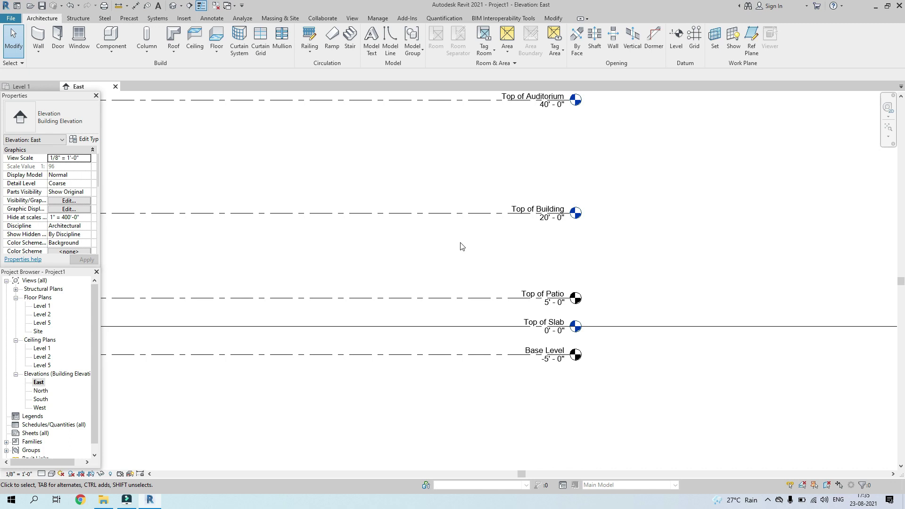
pyautogui.scroll(-6, 469, 359)
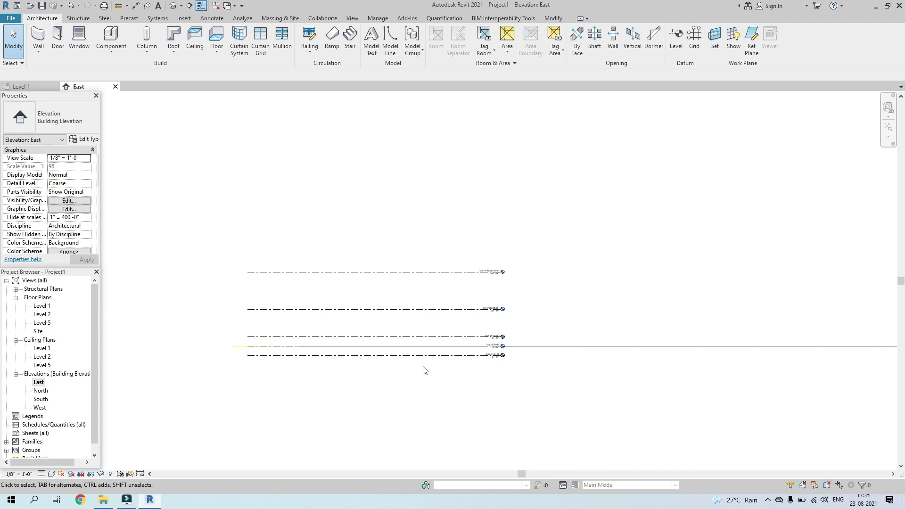
pyautogui.scroll(4, 445, 363)
pyautogui.scroll(-2, 386, 339)
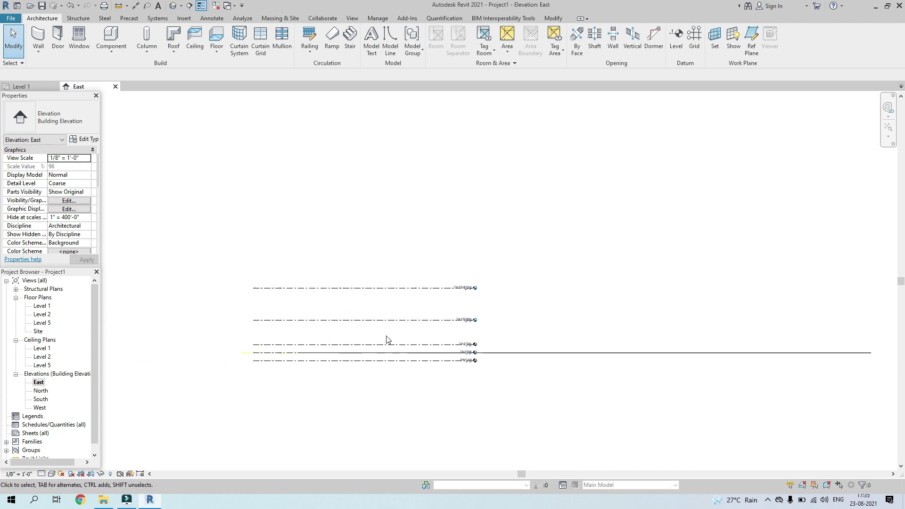
pyautogui.scroll(3, 351, 289)
pyautogui.click(350, 291)
pyautogui.scroll(-2, 380, 308)
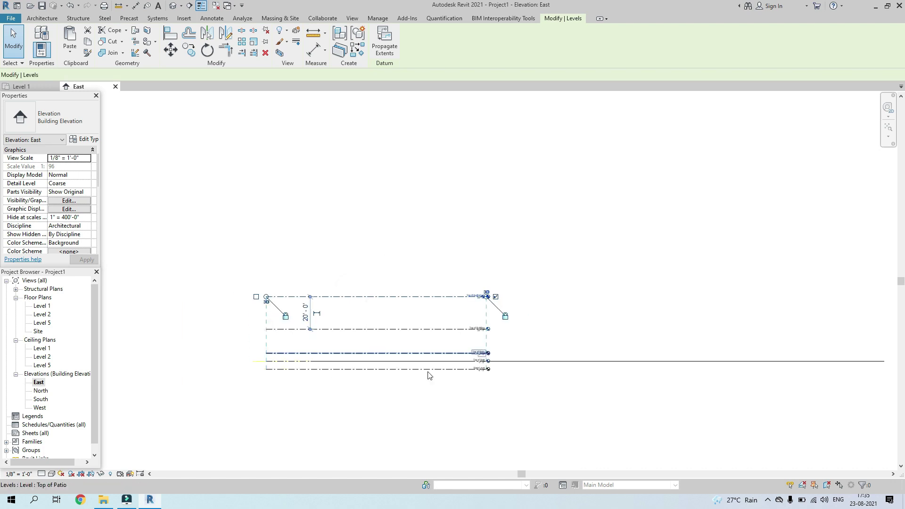
pyautogui.click(391, 224)
pyautogui.scroll(3, 338, 374)
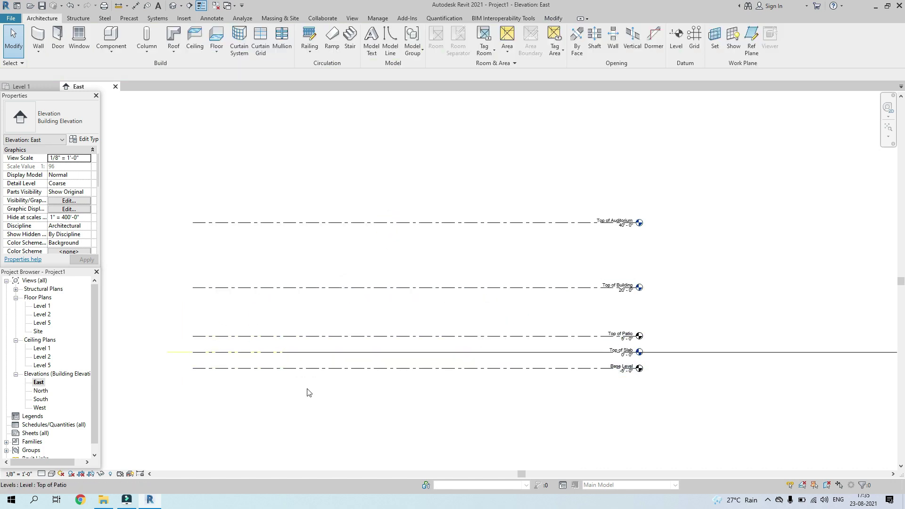
pyautogui.scroll(-3, 454, 349)
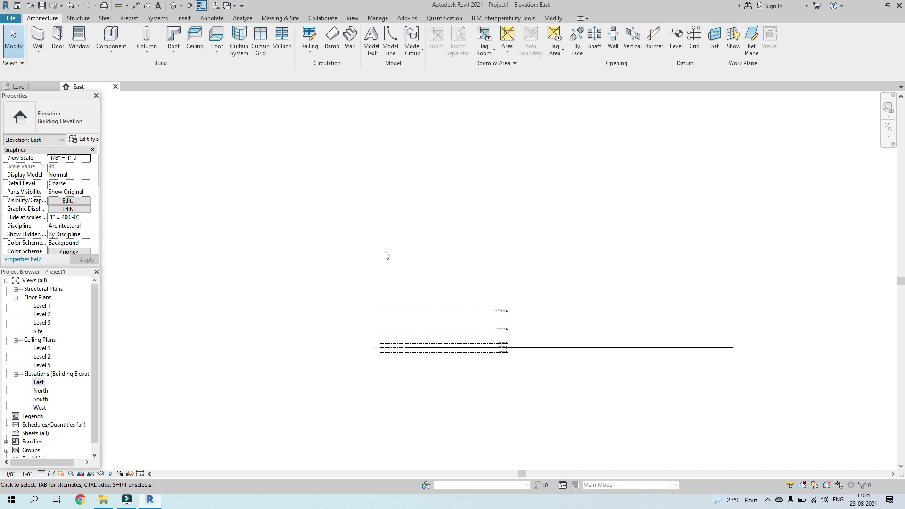
pyautogui.scroll(3, 455, 336)
pyautogui.scroll(2, 448, 345)
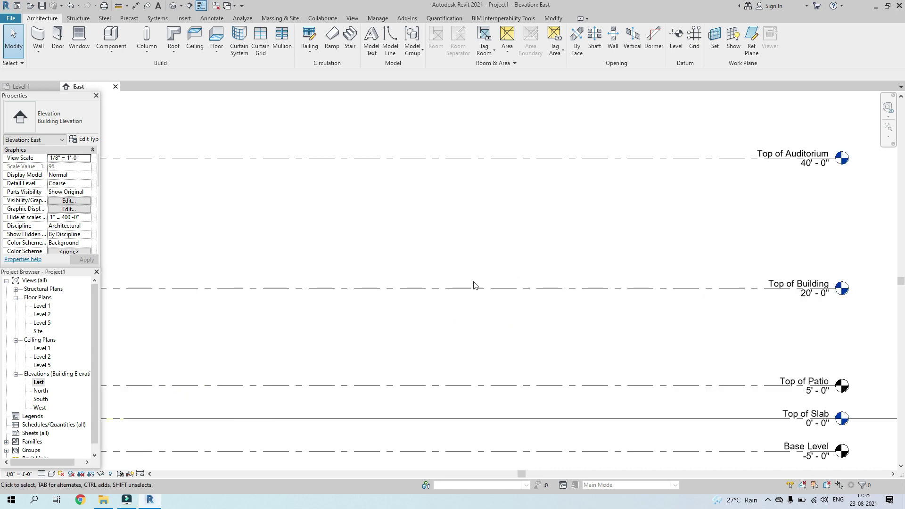
pyautogui.scroll(-2, 620, 243)
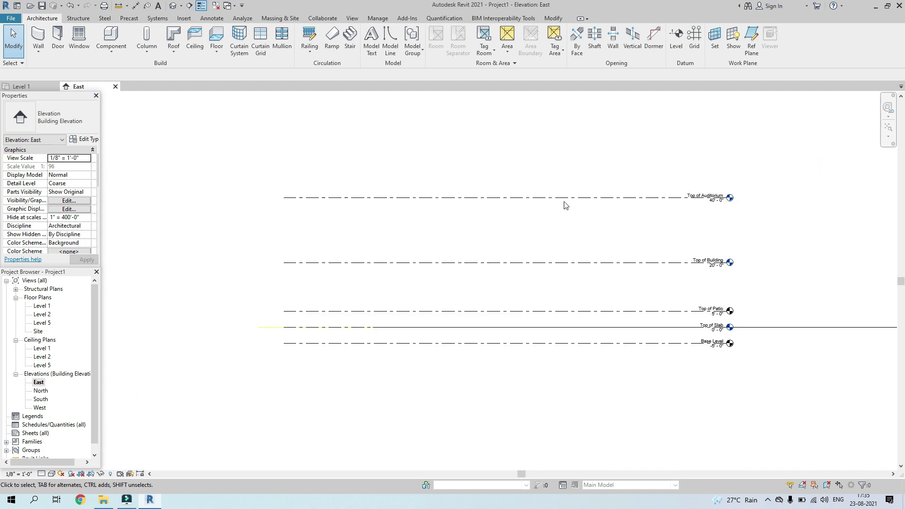
# Check the whole linked college plan in the Level 1 floor plan and go back to the East elevation
pyautogui.click(23, 88)
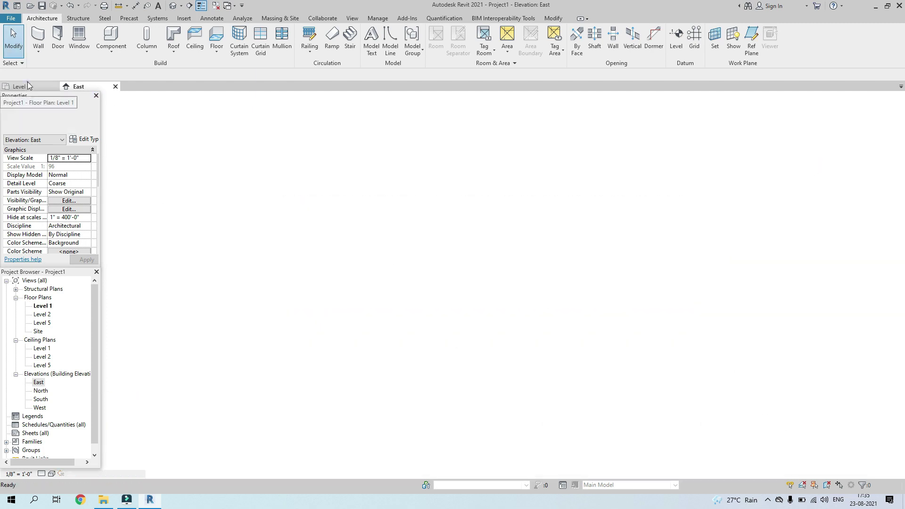
pyautogui.scroll(-3, 464, 196)
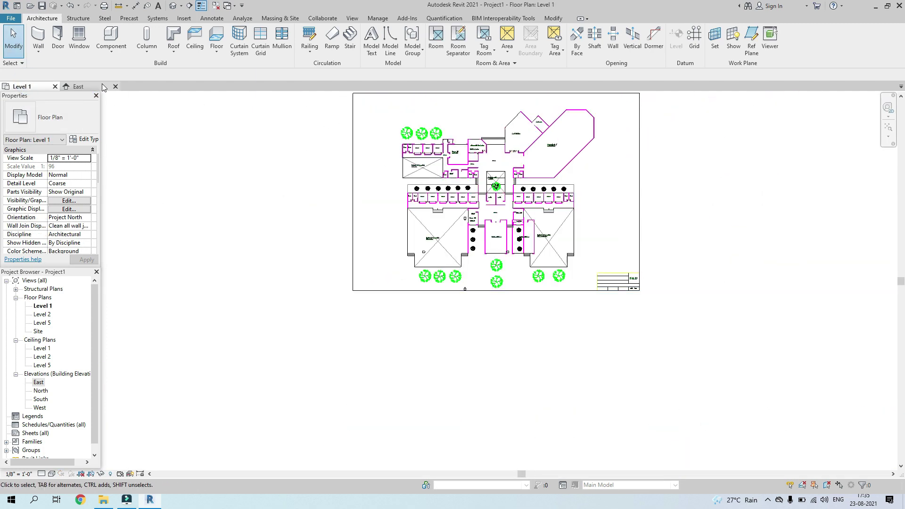
pyautogui.click(76, 88)
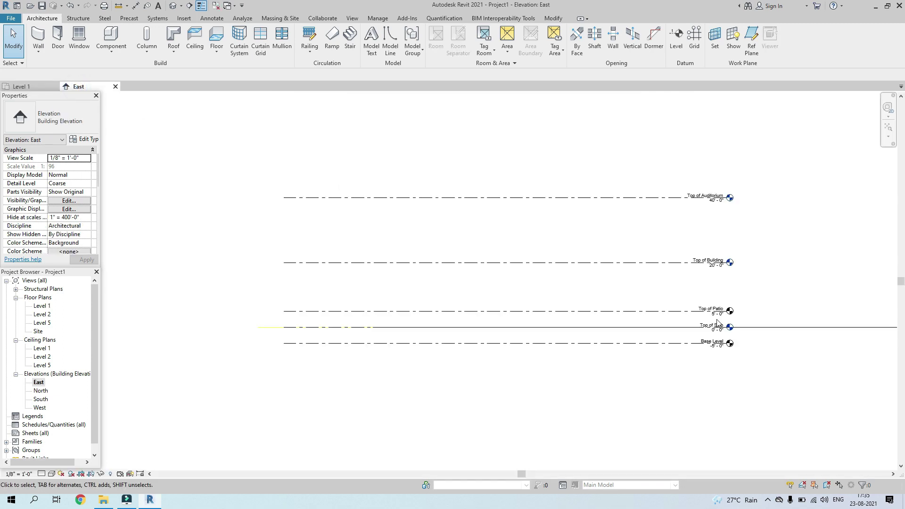
# Open the Site floor plan and inspect the linked college plan there
pyautogui.scroll(2, 719, 325)
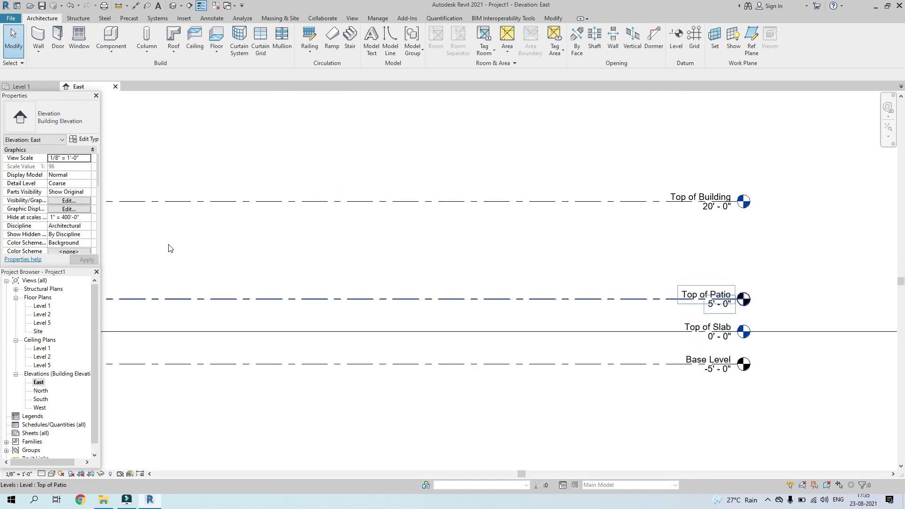
pyautogui.click(30, 89)
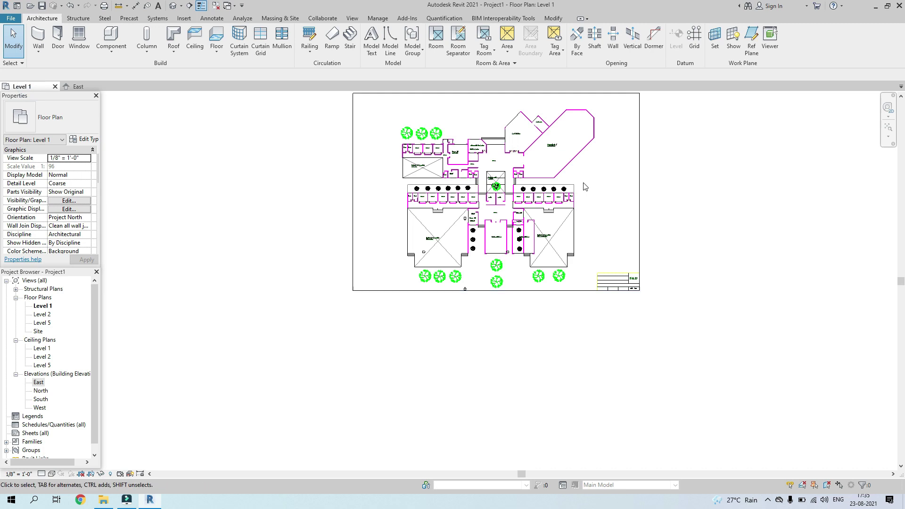
pyautogui.moveTo(582, 186); pyautogui.dragTo(580, 213, button='middle')
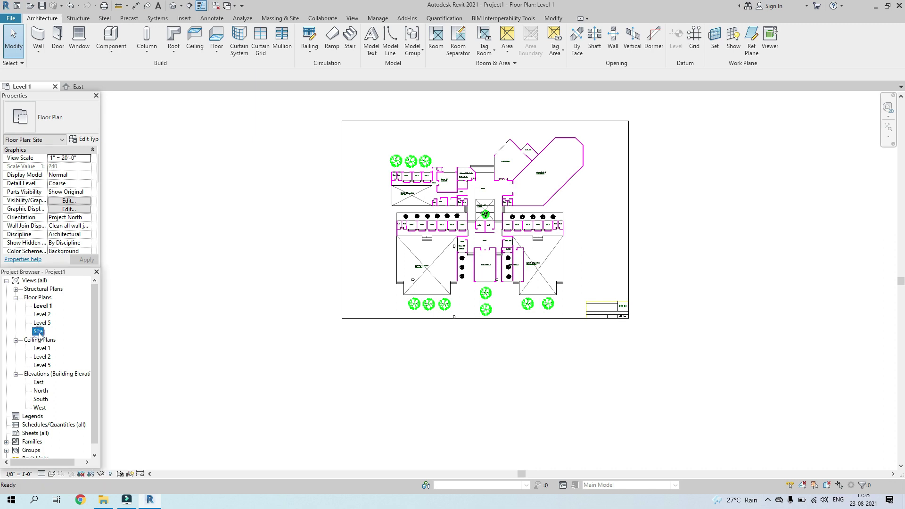
pyautogui.doubleClick(38, 331)
pyautogui.scroll(5, 491, 319)
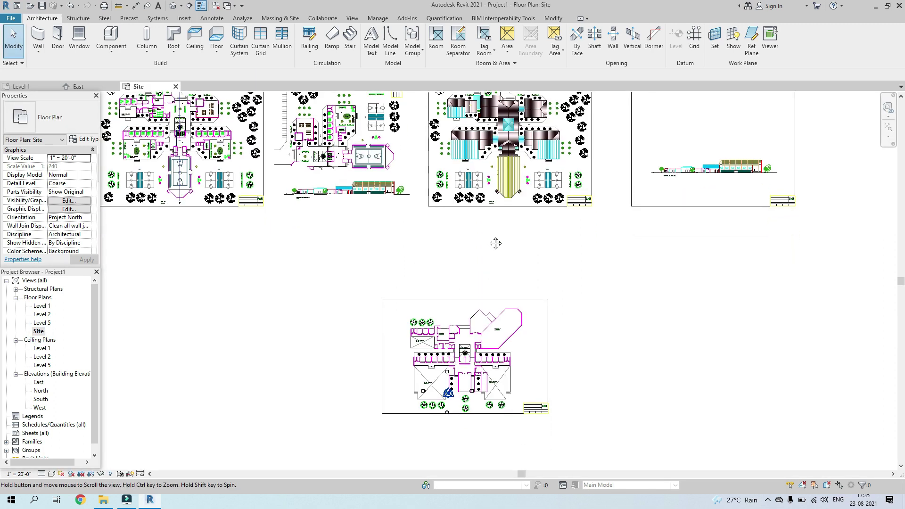
pyautogui.scroll(1, 488, 330)
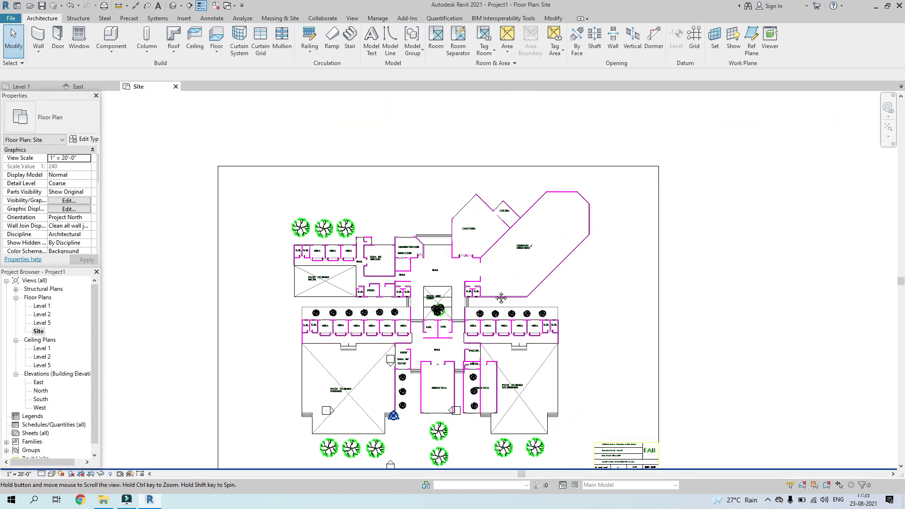
pyautogui.scroll(-2, 495, 332)
pyautogui.scroll(3, 507, 336)
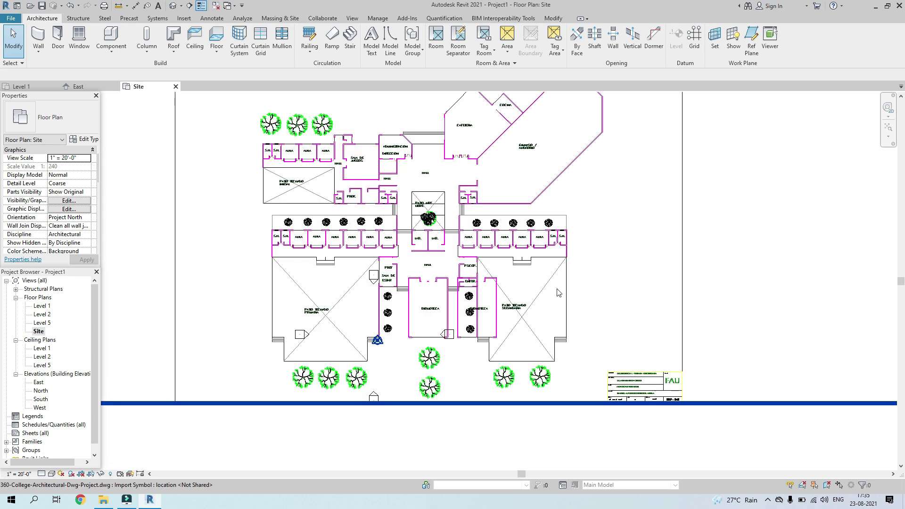
pyautogui.scroll(-3, 561, 292)
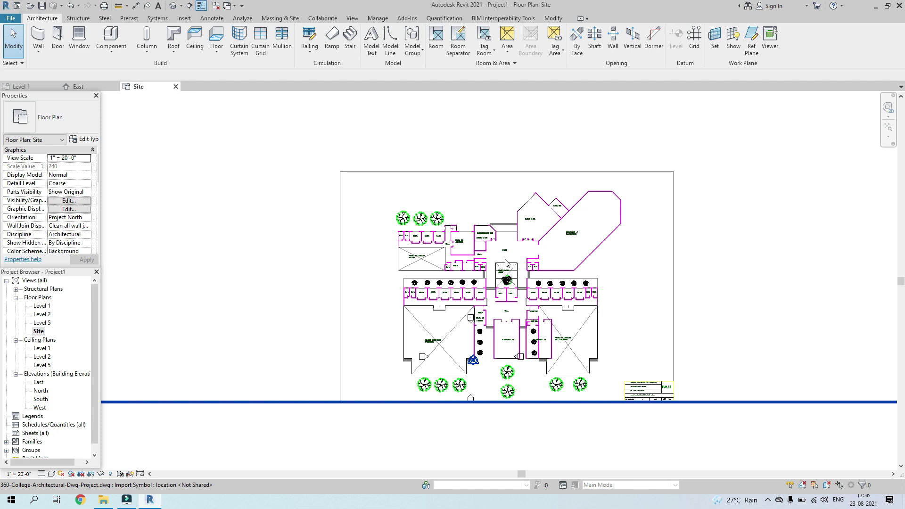
# Start a toposurface and place its first points at 0' 0" absolute elevation along the west side of the college plan
pyautogui.click(271, 19)
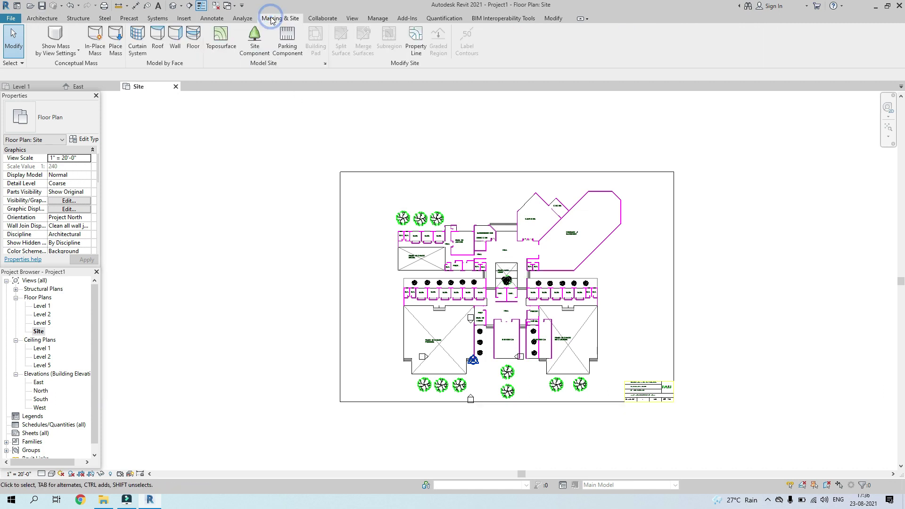
pyautogui.click(220, 42)
pyautogui.click(419, 94)
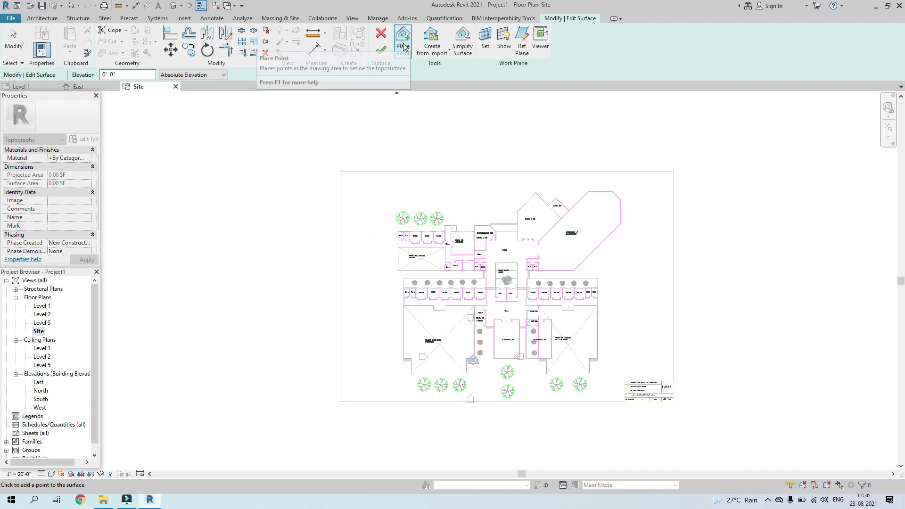
pyautogui.click(393, 178)
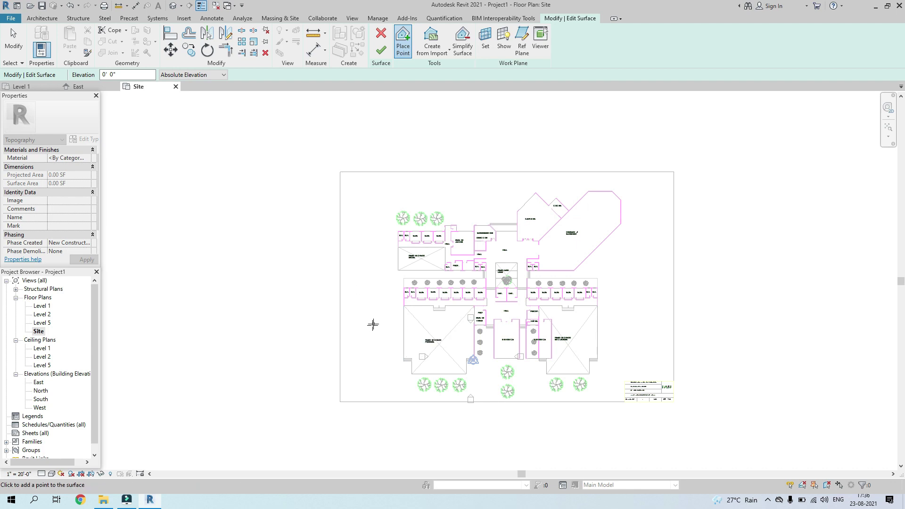
pyautogui.click(373, 390)
pyautogui.click(358, 308)
pyautogui.click(364, 225)
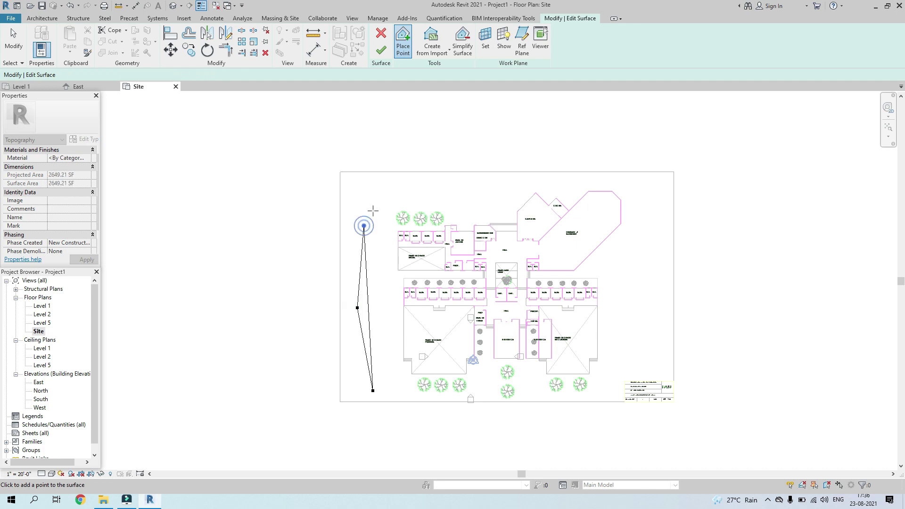
# Continue the 0' 0" toposurface points around the north, east and south sides to enclose the college plan
pyautogui.click(422, 159)
pyautogui.click(530, 150)
pyautogui.click(640, 172)
pyautogui.click(662, 229)
pyautogui.click(673, 324)
pyautogui.click(665, 402)
pyautogui.click(580, 451)
pyautogui.click(456, 435)
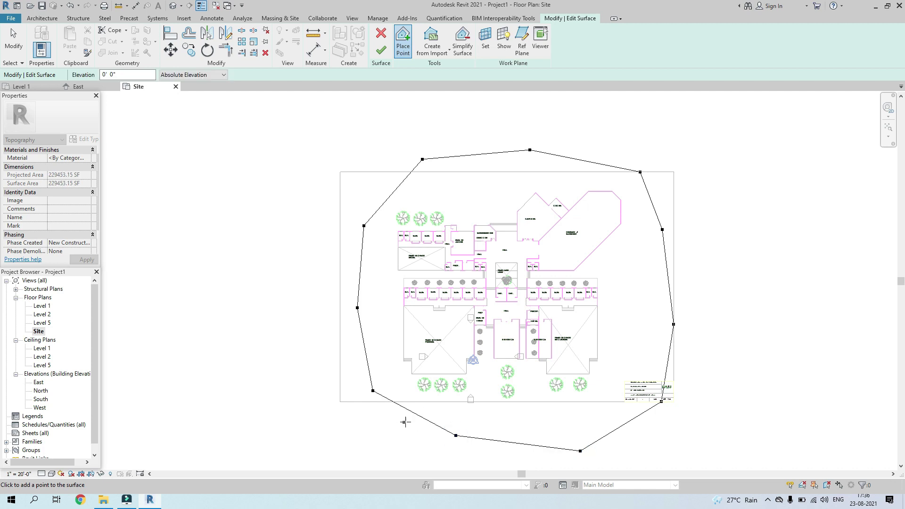
# Add intermediate 0' 0" points along the southern and southeastern edges of the toposurface boundary to round them
pyautogui.click(407, 416)
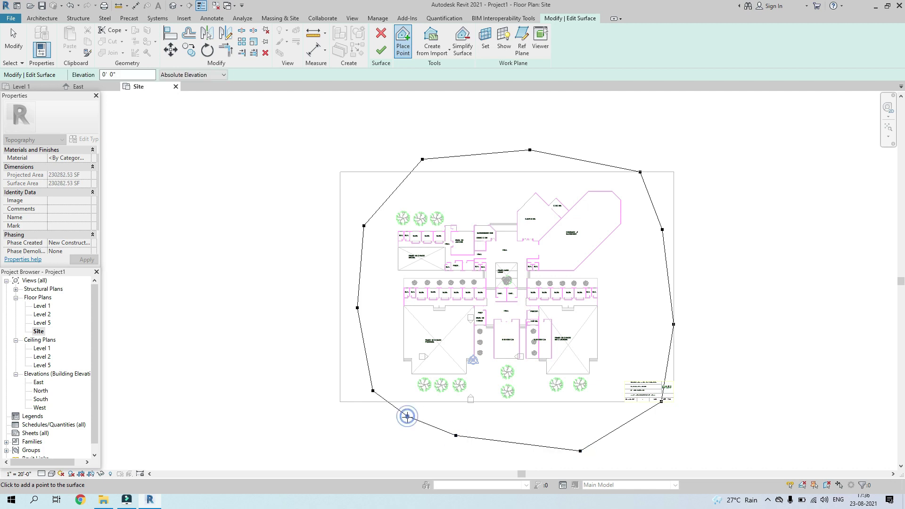
pyautogui.click(519, 448)
pyautogui.click(631, 428)
pyautogui.click(673, 361)
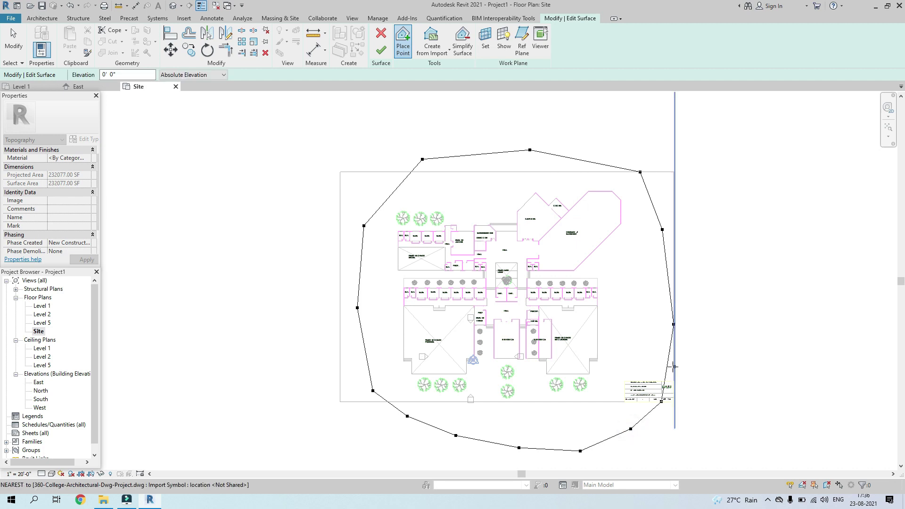
# Round the upper eastern edge of the toposurface with extra 0' 0" points beside the auditorium
pyautogui.scroll(4, 670, 361)
pyautogui.scroll(-2, 668, 370)
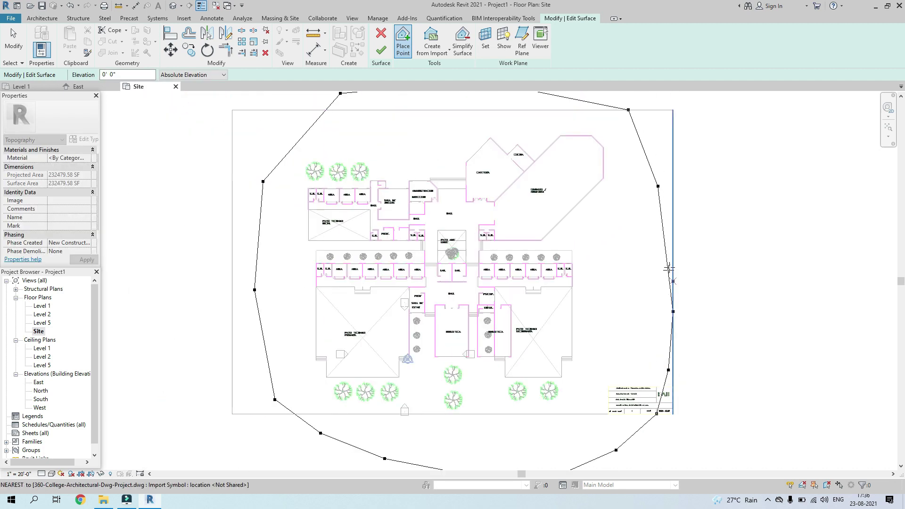
pyautogui.scroll(3, 672, 237)
pyautogui.click(667, 222)
pyautogui.scroll(-2, 689, 420)
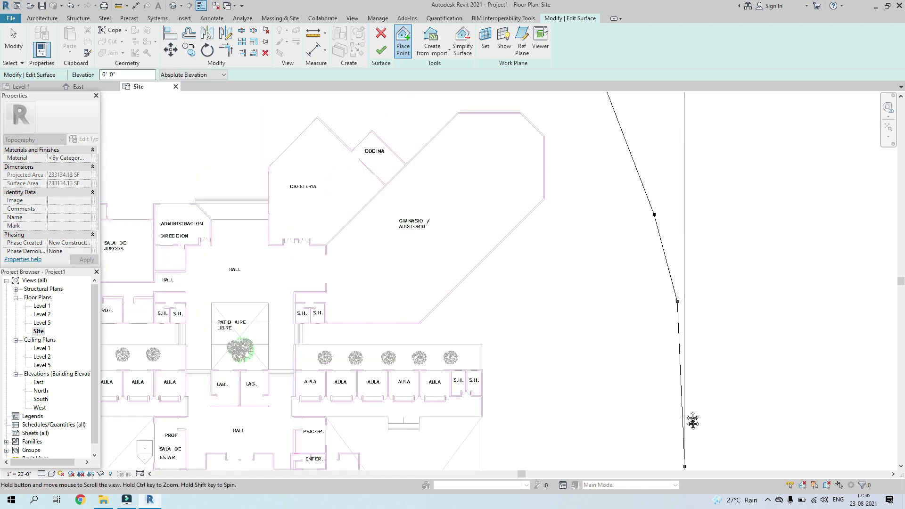
pyautogui.click(654, 294)
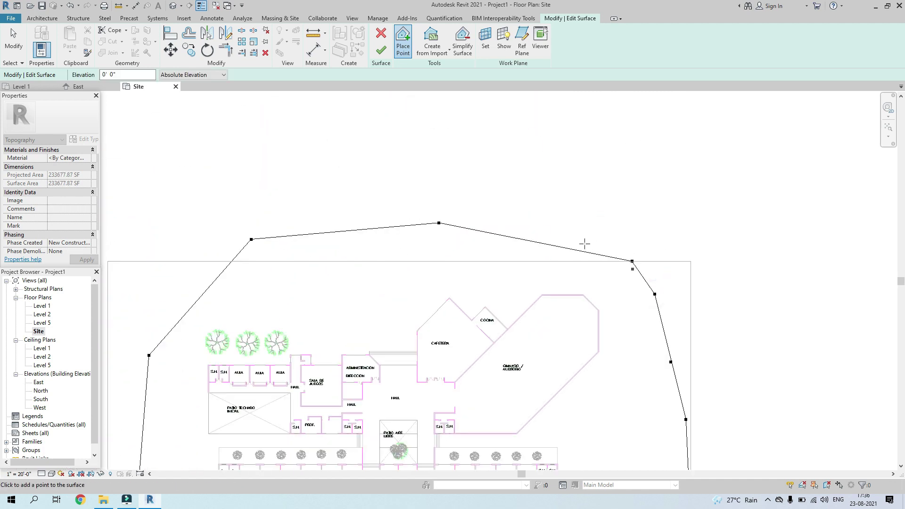
# Add 0' 0" points along the northern edge and northwest corner of the toposurface to smooth its outline
pyautogui.click(565, 229)
pyautogui.click(525, 216)
pyautogui.click(358, 219)
pyautogui.click(320, 221)
pyautogui.scroll(-2, 524, 235)
pyautogui.moveTo(524, 234); pyautogui.dragTo(713, 286, button='middle')
pyautogui.scroll(3, 428, 276)
pyautogui.click(434, 276)
pyautogui.scroll(-3, 438, 280)
pyautogui.scroll(-2, 415, 330)
pyautogui.scroll(3, 421, 335)
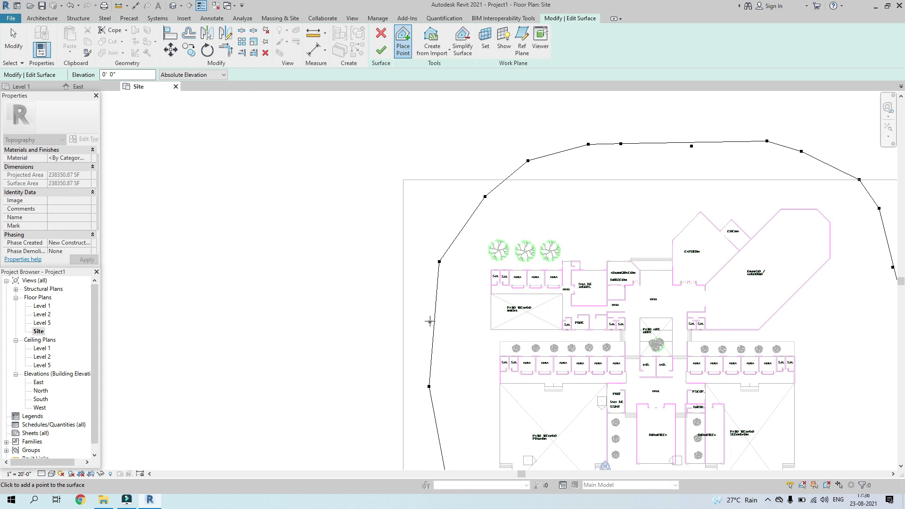
# Add two more 0' 0" points along the western edge of the toposurface
pyautogui.click(429, 322)
pyautogui.scroll(-3, 429, 372)
pyautogui.scroll(4, 430, 384)
pyautogui.click(436, 386)
pyautogui.scroll(-5, 436, 386)
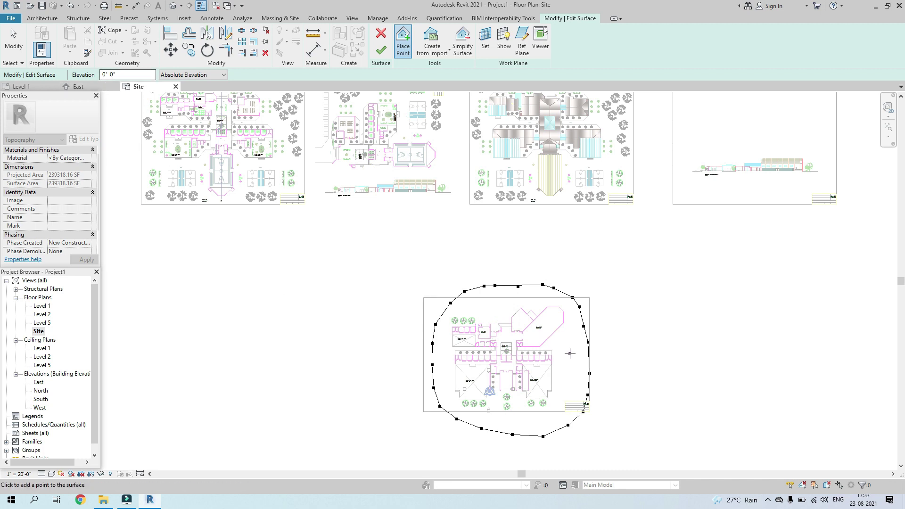
# Set the point elevation to -5' 0" and place the first outer points north and west of the inner ring
pyautogui.scroll(2, 569, 353)
pyautogui.scroll(-4, 461, 333)
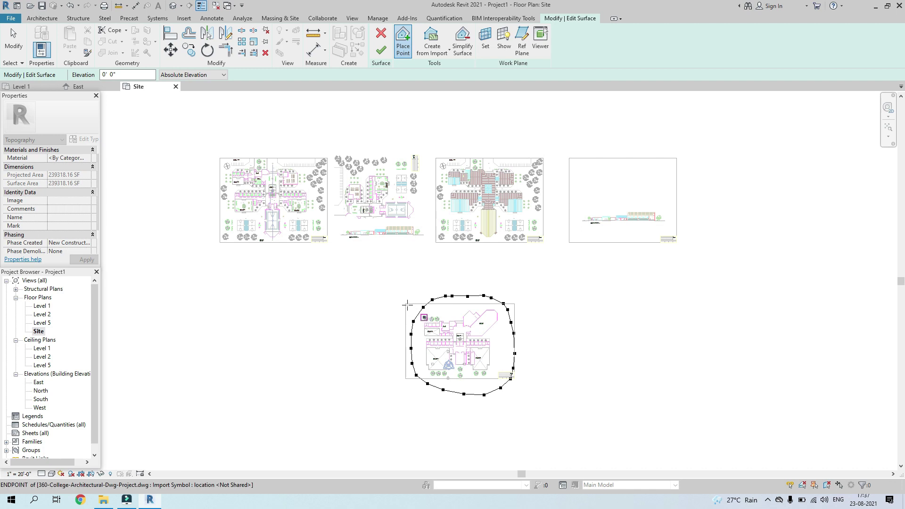
pyautogui.click(379, 306)
pyautogui.click(118, 77)
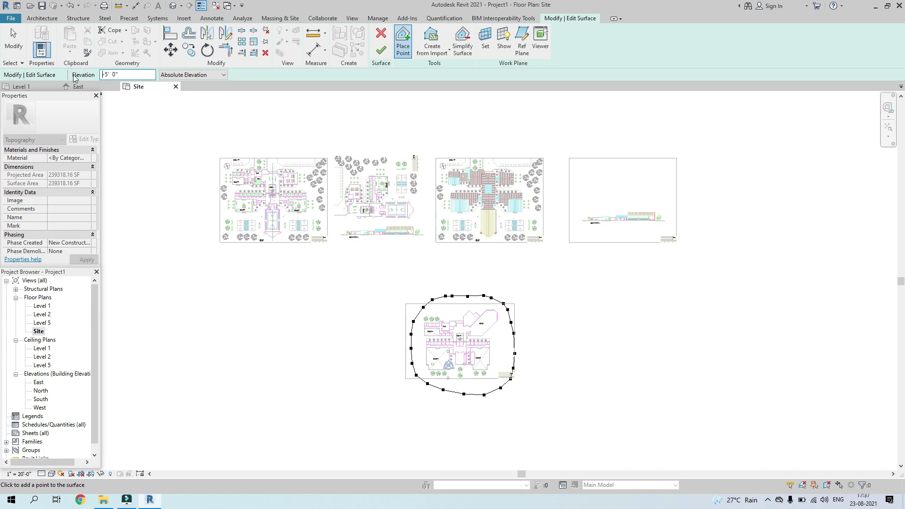
pyautogui.scroll(1, 498, 286)
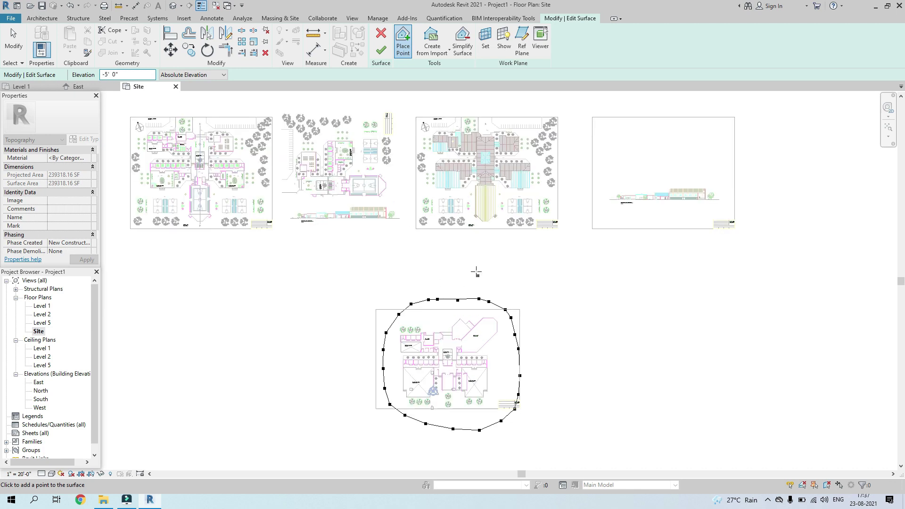
pyautogui.click(451, 247)
pyautogui.click(362, 261)
pyautogui.click(325, 329)
pyautogui.click(325, 402)
# Extend the outer -5' 0" ring with points around the south and east sides of the inner ring
pyautogui.click(347, 442)
pyautogui.click(478, 461)
pyautogui.click(574, 453)
pyautogui.click(566, 302)
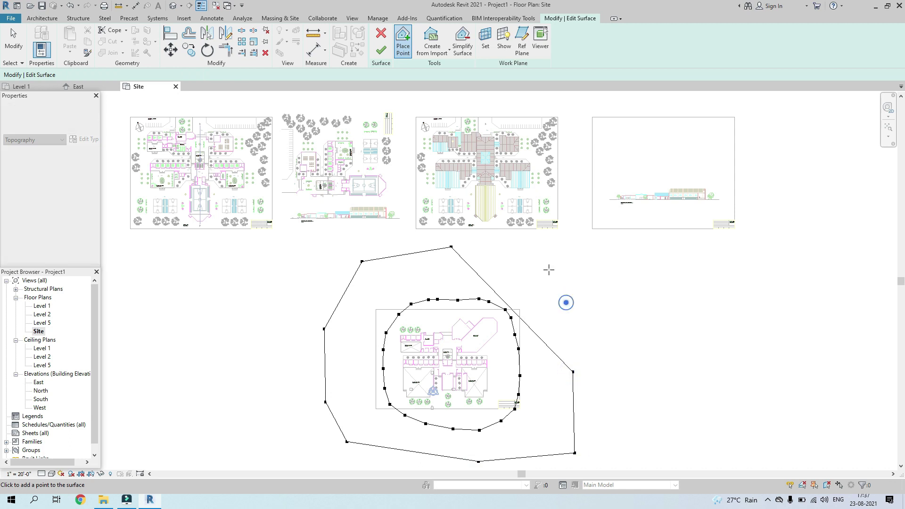
# Fill in the northern and northeastern part of the outer ring with additional -5' 0" points
pyautogui.click(527, 251)
pyautogui.click(407, 248)
pyautogui.click(485, 245)
pyautogui.click(550, 270)
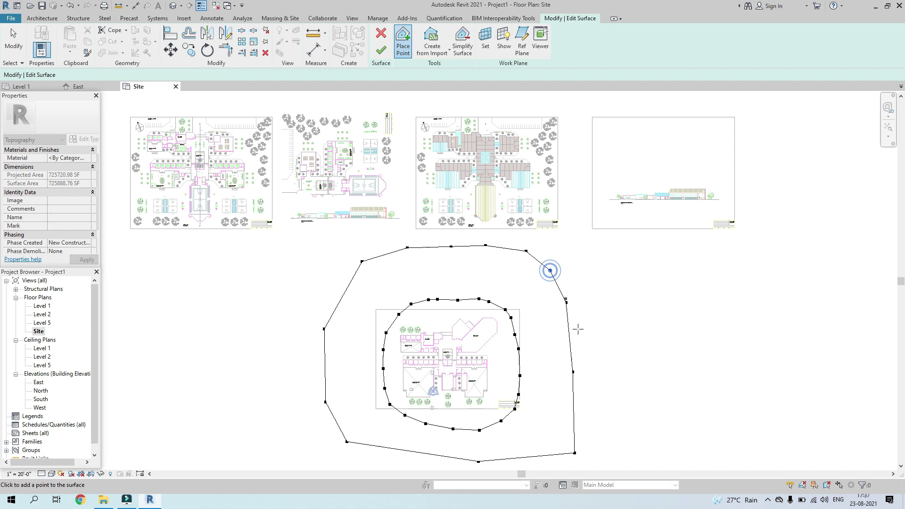
# Smooth the eastern and southern edges of the outer ring with additional -5' 0" points
pyautogui.click(577, 348)
pyautogui.click(580, 399)
pyautogui.click(582, 428)
pyautogui.click(552, 461)
pyautogui.click(509, 466)
pyautogui.click(448, 463)
pyautogui.click(388, 459)
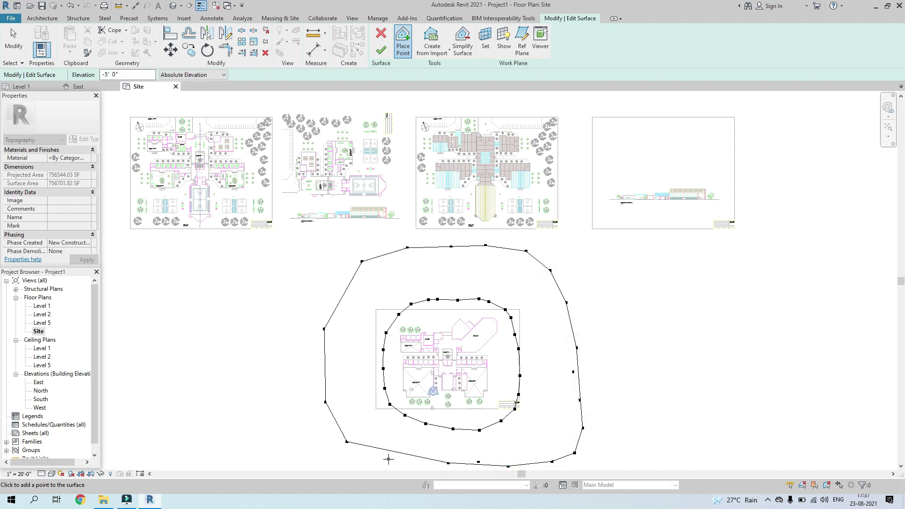
# Add three -5' 0" points along the western side of the outer ring
pyautogui.click(335, 428)
pyautogui.click(320, 373)
pyautogui.click(346, 288)
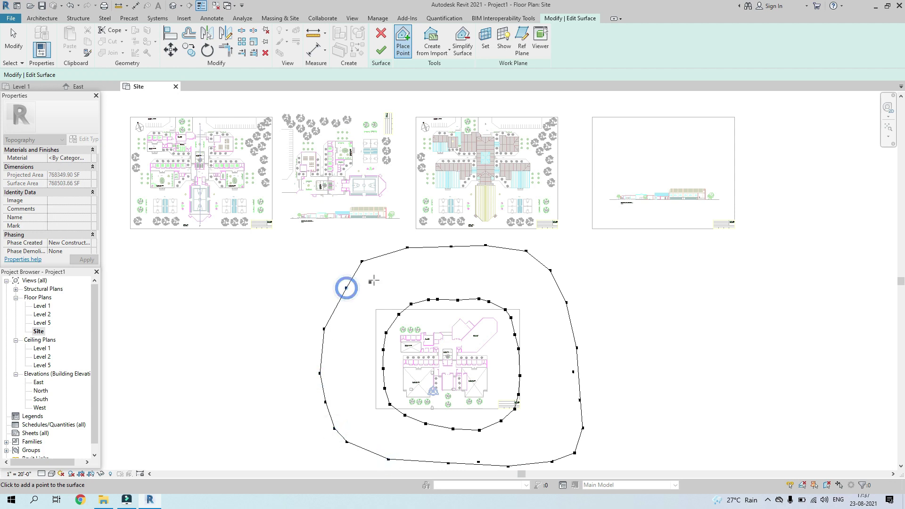
# Examine the inner 0' and outer -5' point rings around the college plan and the gap between them
pyautogui.scroll(-2, 431, 377)
pyautogui.moveTo(480, 420); pyautogui.dragTo(477, 372, button='middle')
pyautogui.scroll(3, 477, 372)
pyautogui.click(472, 151)
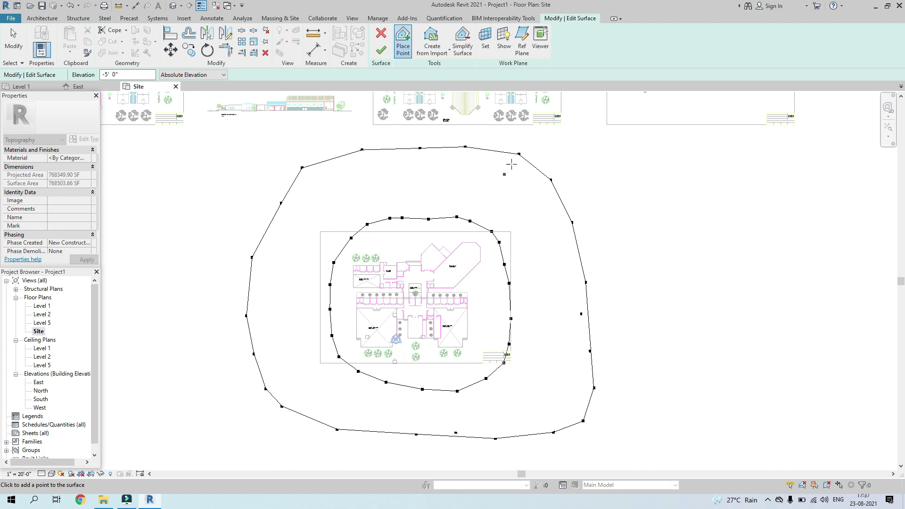
pyautogui.moveTo(510, 188); pyautogui.dragTo(499, 268, button='middle')
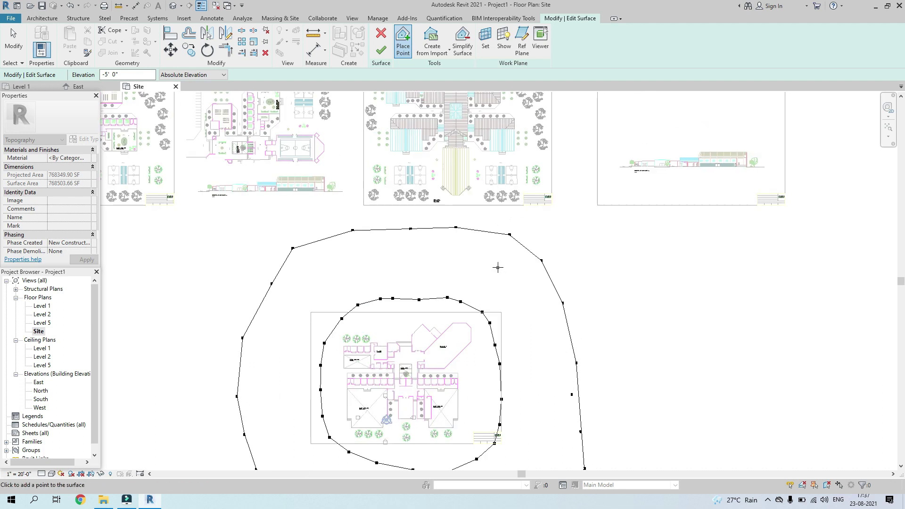
pyautogui.scroll(3, 498, 267)
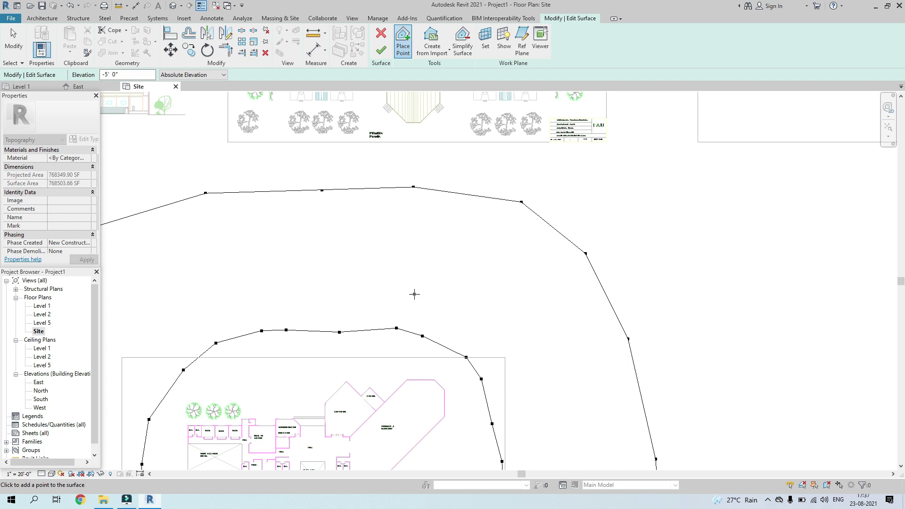
pyautogui.scroll(-2, 414, 294)
pyautogui.scroll(2, 414, 294)
pyautogui.click(432, 315)
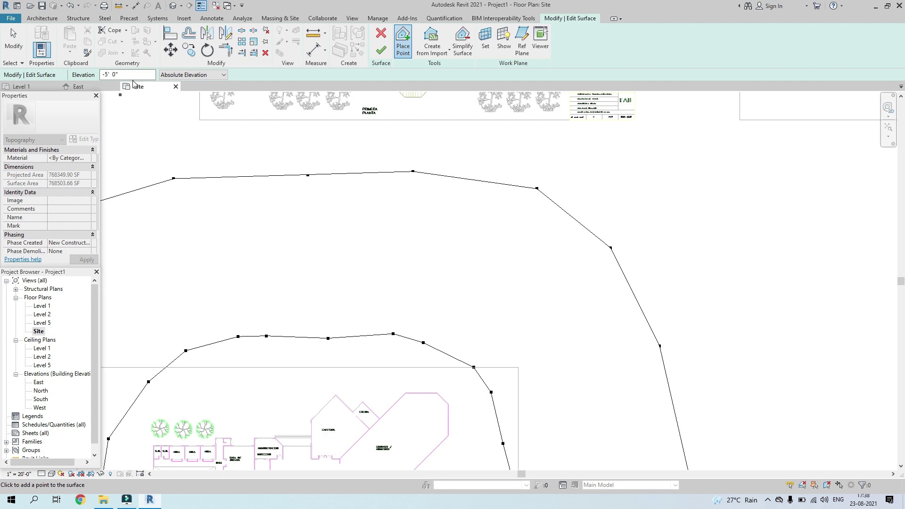
pyautogui.scroll(-2, 395, 176)
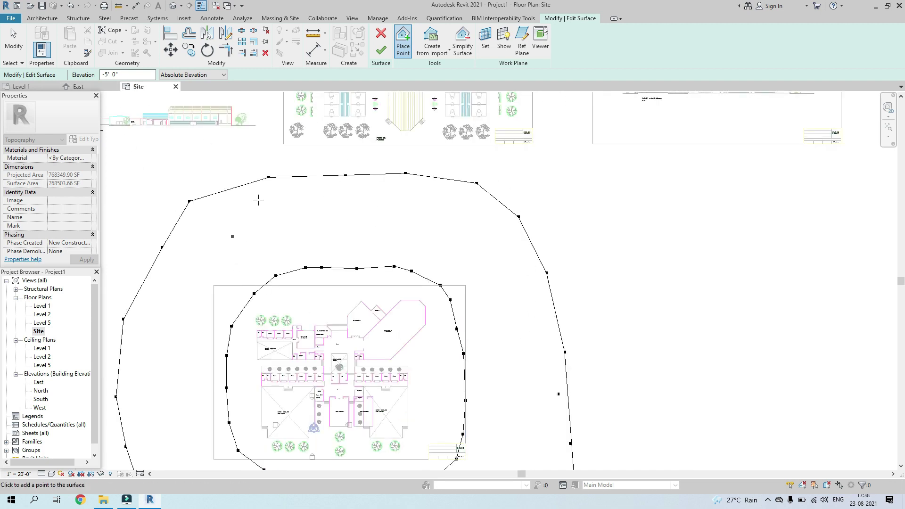
pyautogui.scroll(-1, 486, 302)
pyautogui.click(332, 195)
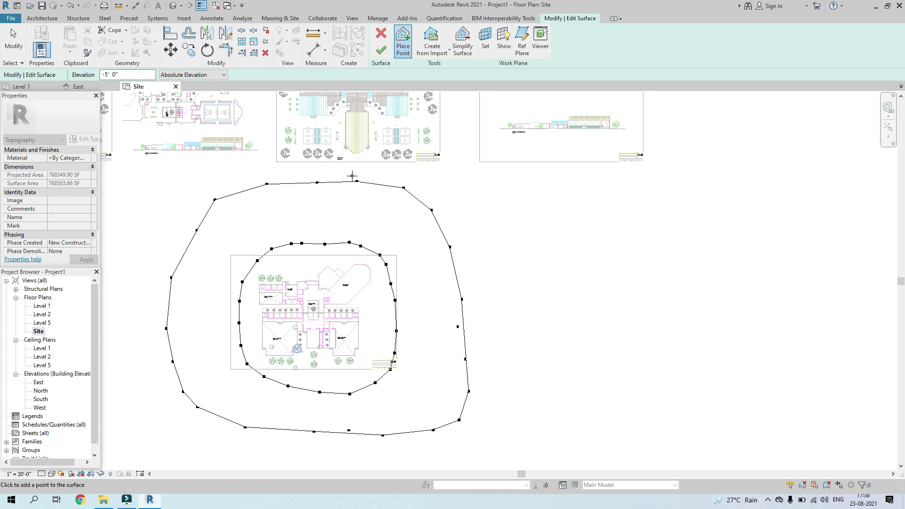
# Finish the toposurface made of the inner and outer point rings
pyautogui.scroll(1, 401, 207)
pyautogui.scroll(-2, 353, 263)
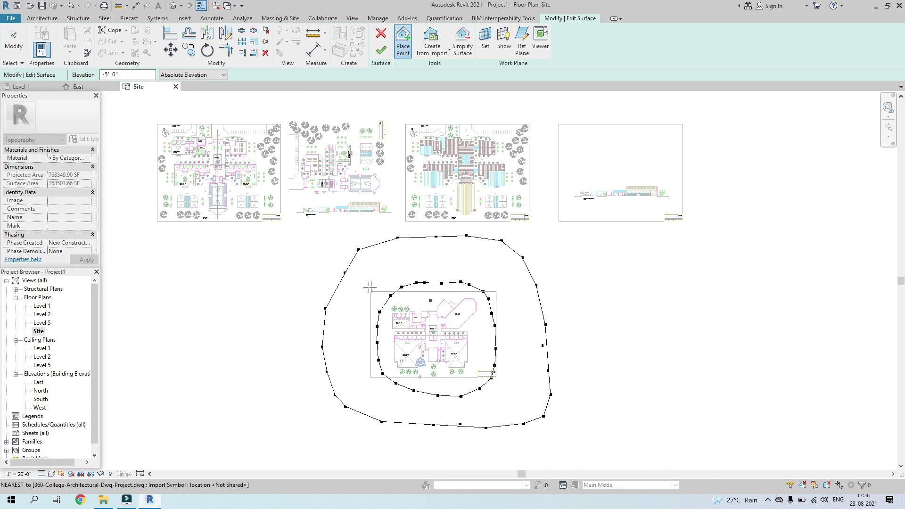
pyautogui.scroll(3, 366, 285)
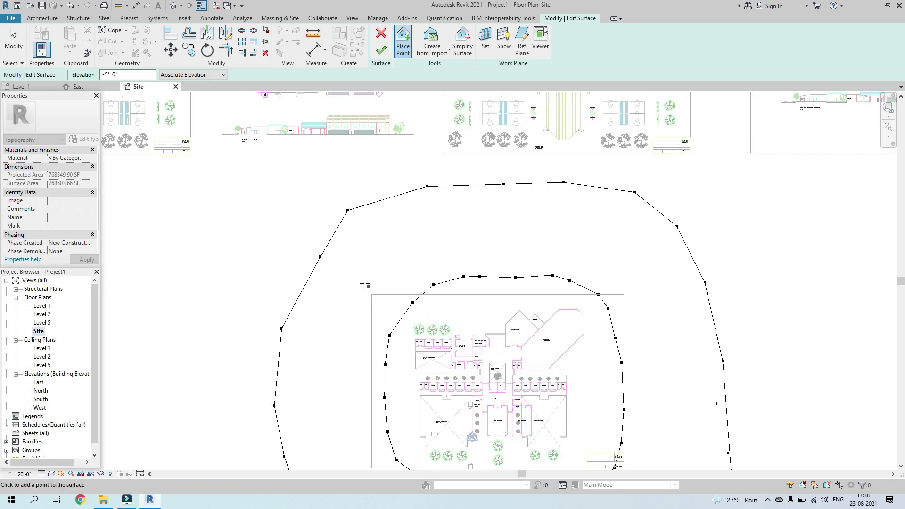
pyautogui.click(380, 53)
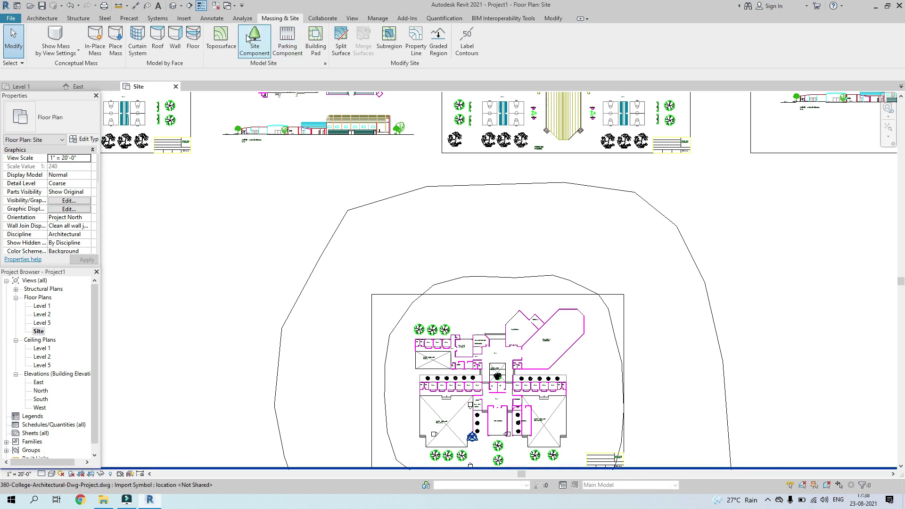
# Open the default 3D view of the project and clear the selection
pyautogui.click(173, 6)
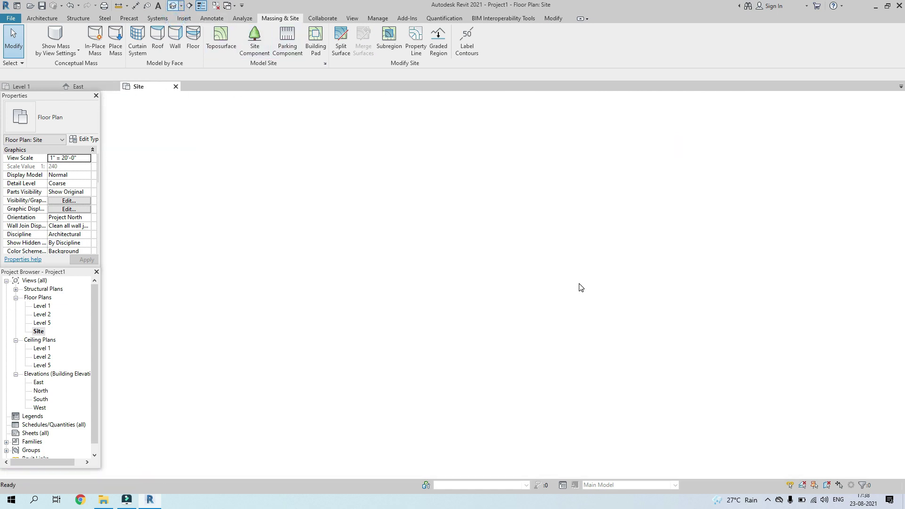
pyautogui.click(401, 314)
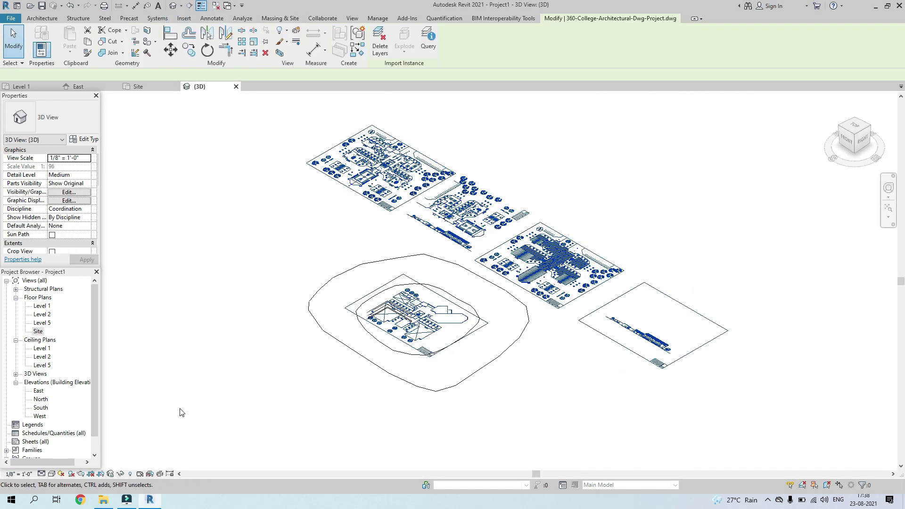
pyautogui.click(608, 189)
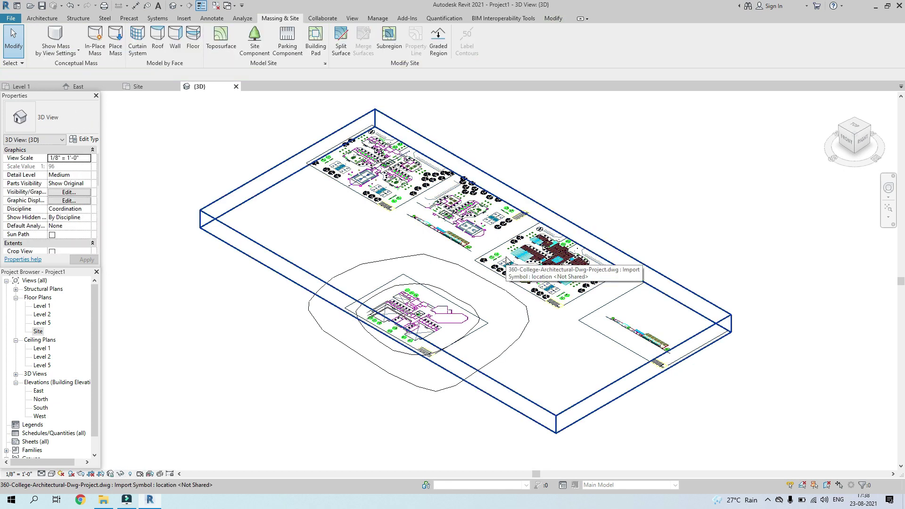
# Temporarily hide the college CAD drawing in the 3D view and reset the temporary hide
pyautogui.click(506, 262)
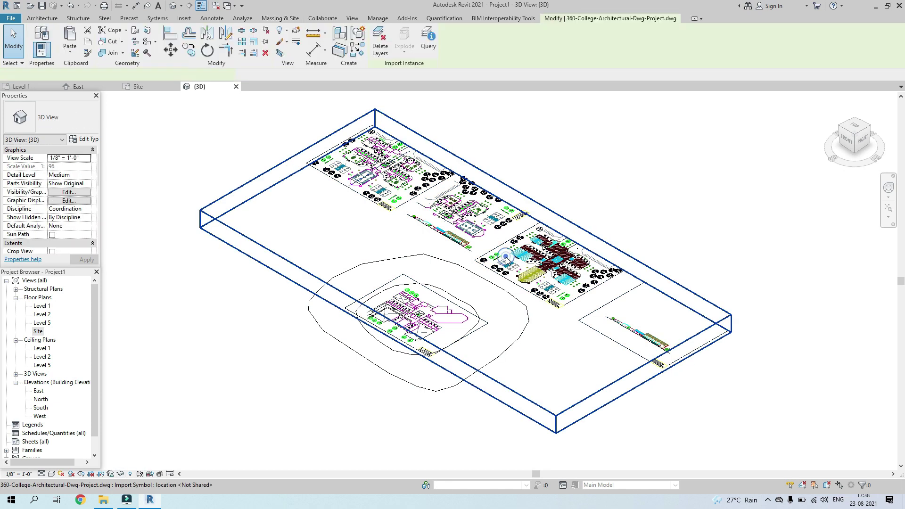
pyautogui.click(122, 475)
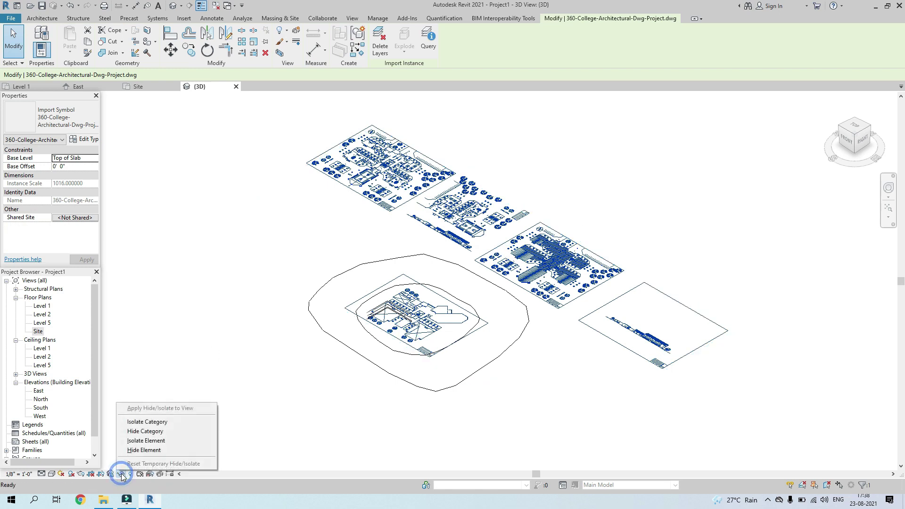
pyautogui.click(141, 450)
pyautogui.click(578, 238)
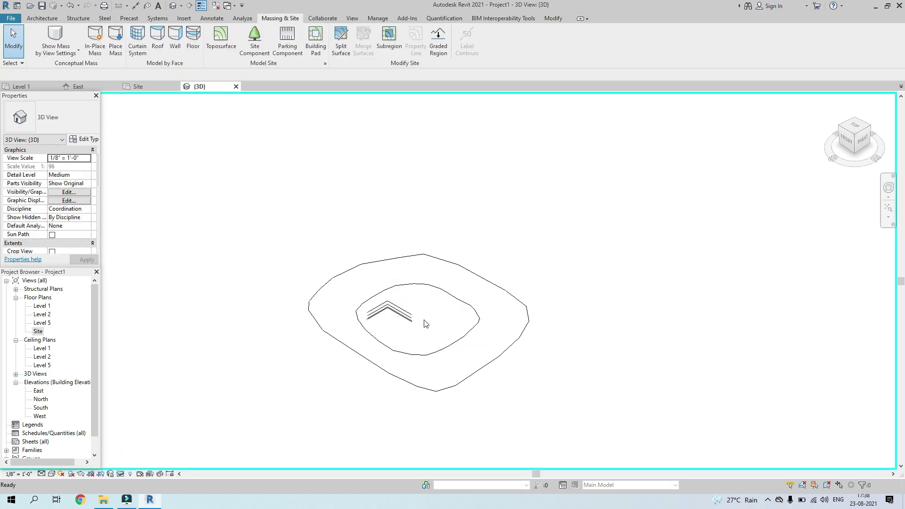
pyautogui.press('h')
pyautogui.press('r')
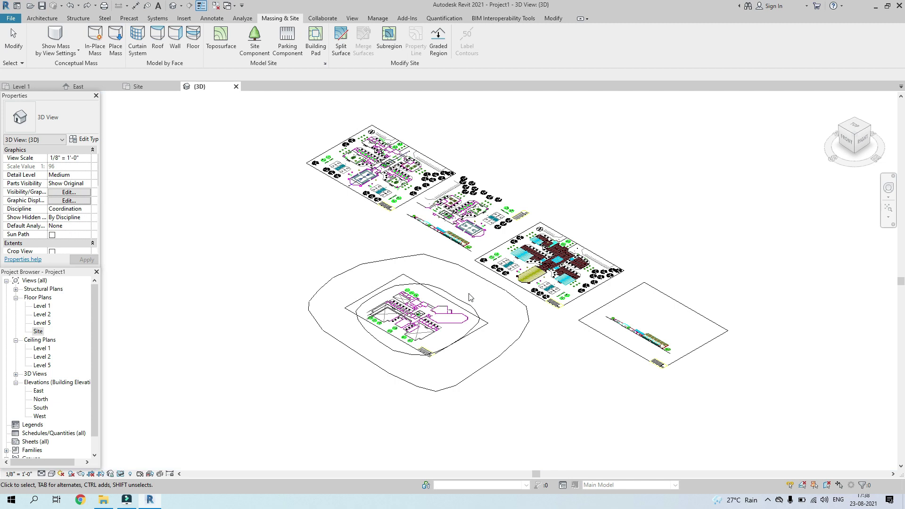
# Hide the college CAD drawing as an element in the 3D view and inspect the toposurface alone
pyautogui.click(519, 264)
pyautogui.rightClick(519, 264)
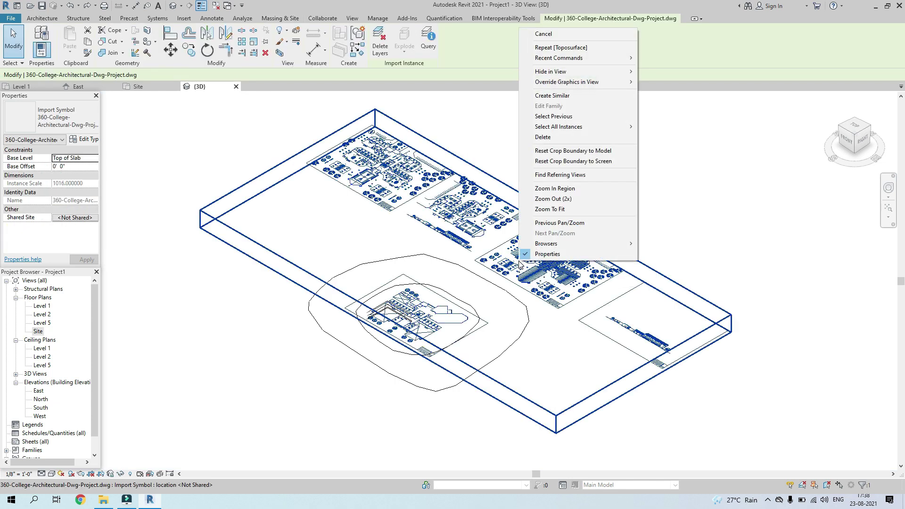
pyautogui.click(596, 71)
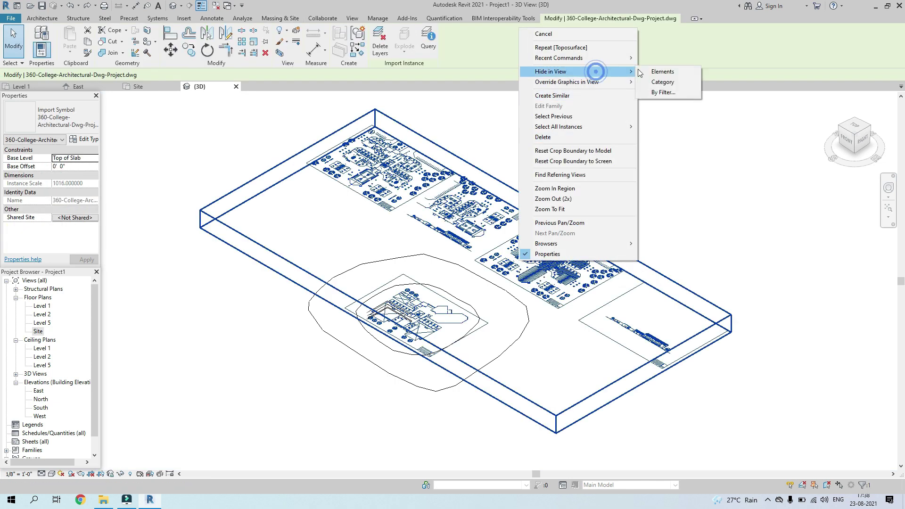
pyautogui.click(663, 71)
pyautogui.scroll(5, 424, 318)
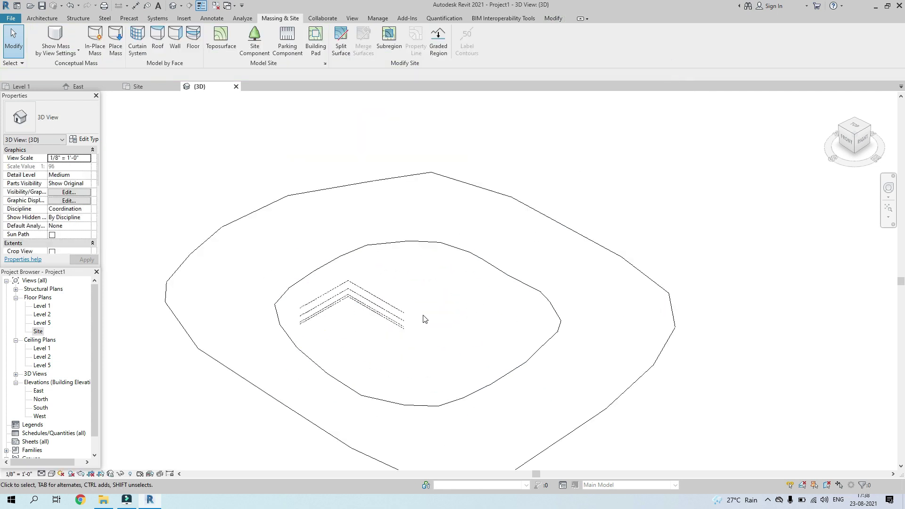
pyautogui.scroll(-6, 613, 244)
pyautogui.keyDown('shift'); pyautogui.moveTo(658, 244); pyautogui.dragTo(490, 277, button='middle'); pyautogui.keyUp('shift')
pyautogui.scroll(4, 587, 237)
pyautogui.scroll(2, 527, 254)
pyautogui.scroll(-5, 524, 252)
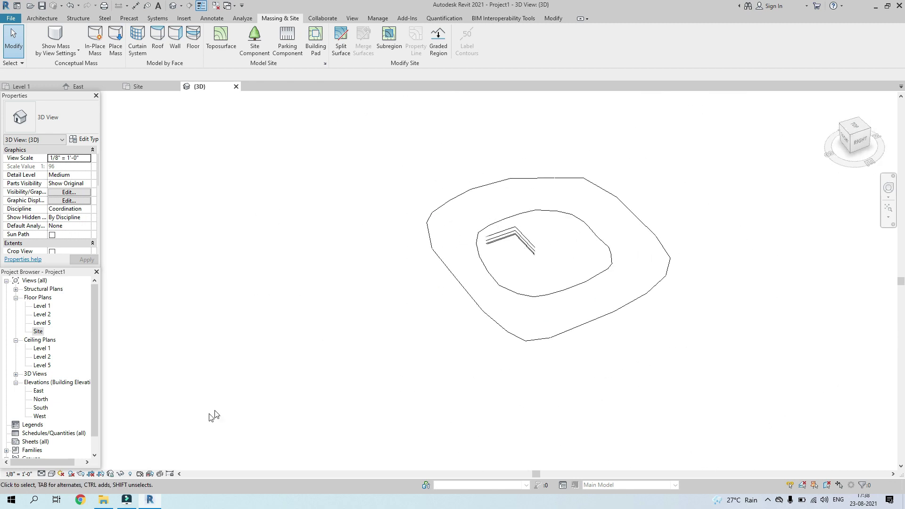
# Reveal hidden elements, unhide the college CAD drawing and leave the reveal mode
pyautogui.click(131, 474)
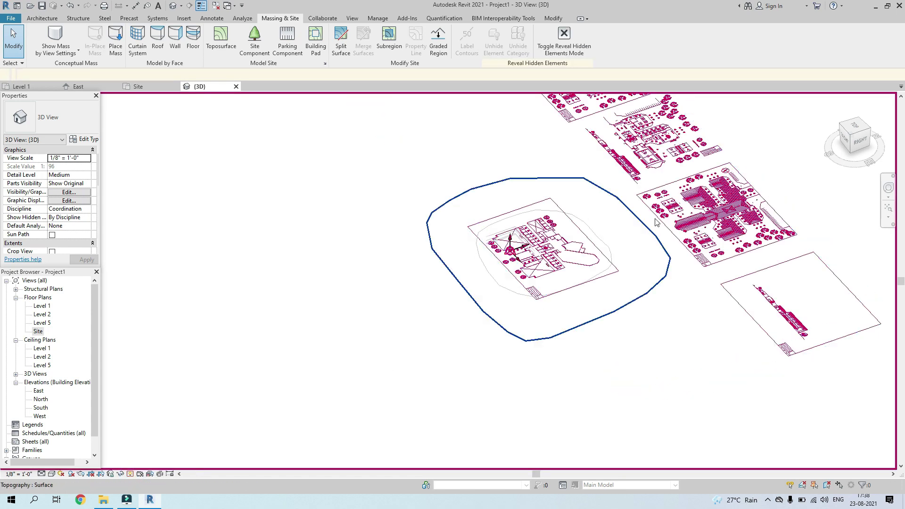
pyautogui.click(686, 208)
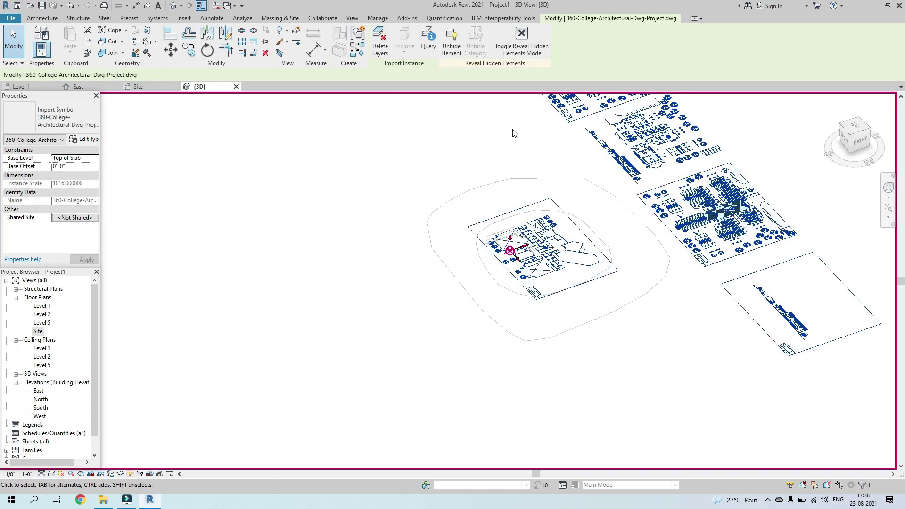
pyautogui.click(451, 46)
pyautogui.scroll(-4, 534, 202)
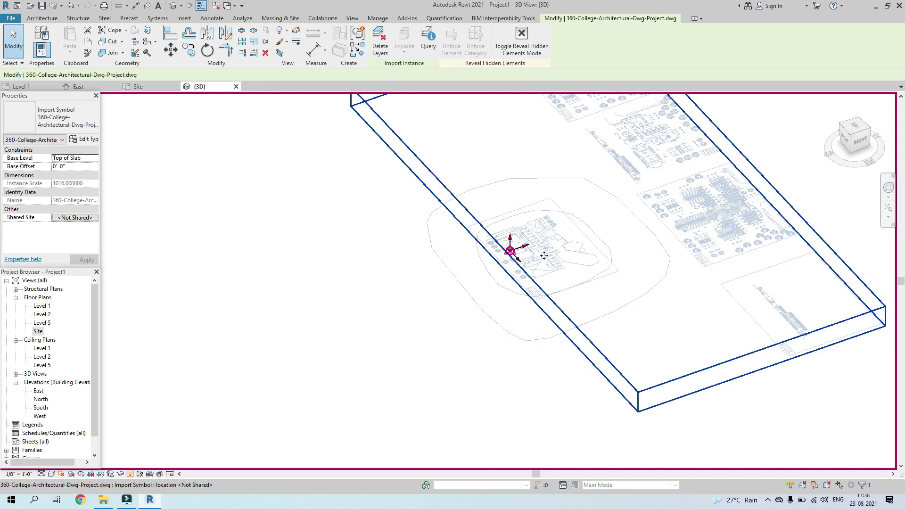
pyautogui.click(522, 40)
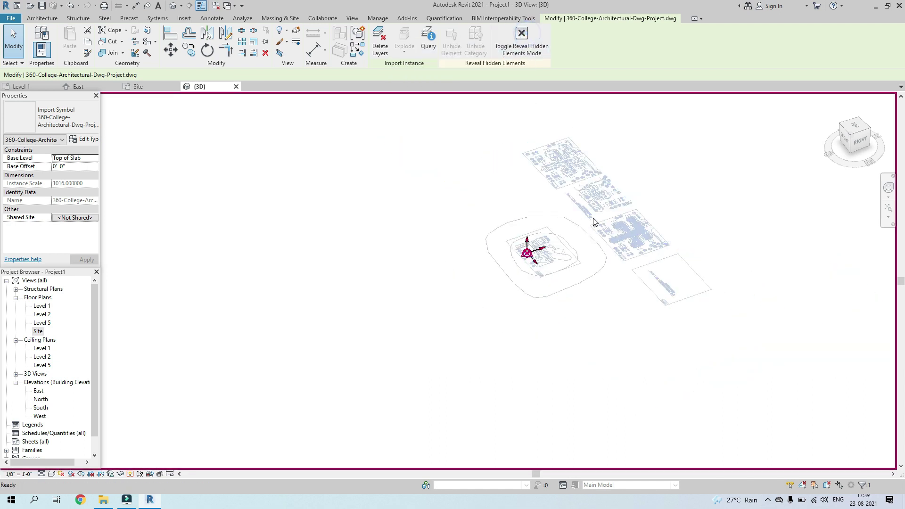
pyautogui.press('Escape')
pyautogui.scroll(-2, 712, 202)
pyautogui.moveTo(711, 202); pyautogui.dragTo(488, 246, button='middle')
pyautogui.scroll(5, 488, 246)
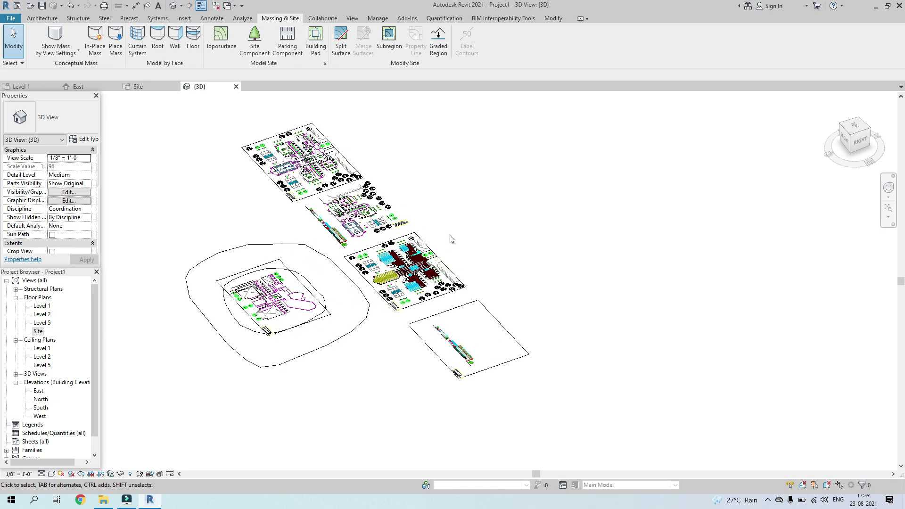
# Apply a temporary element hide to the CAD drawing and restore it with Reset Temporary Hide/Isolate
pyautogui.click(409, 247)
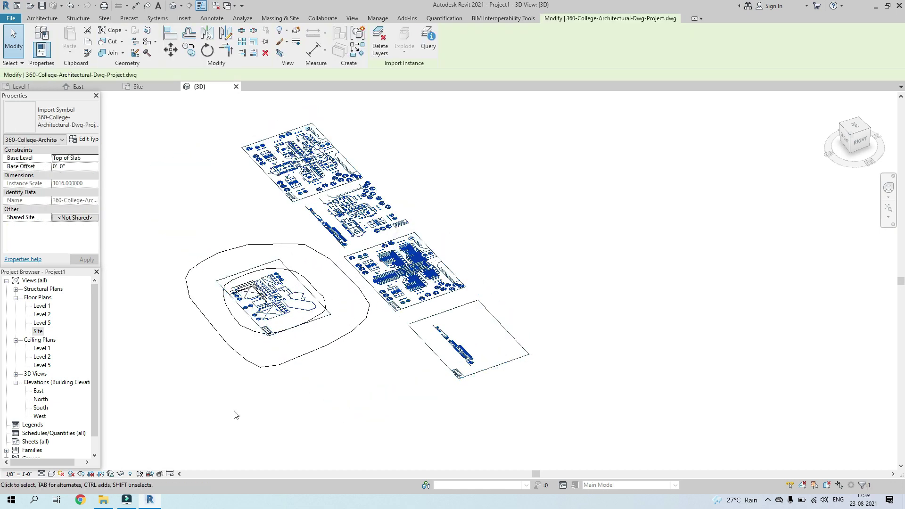
pyautogui.click(120, 477)
pyautogui.click(129, 450)
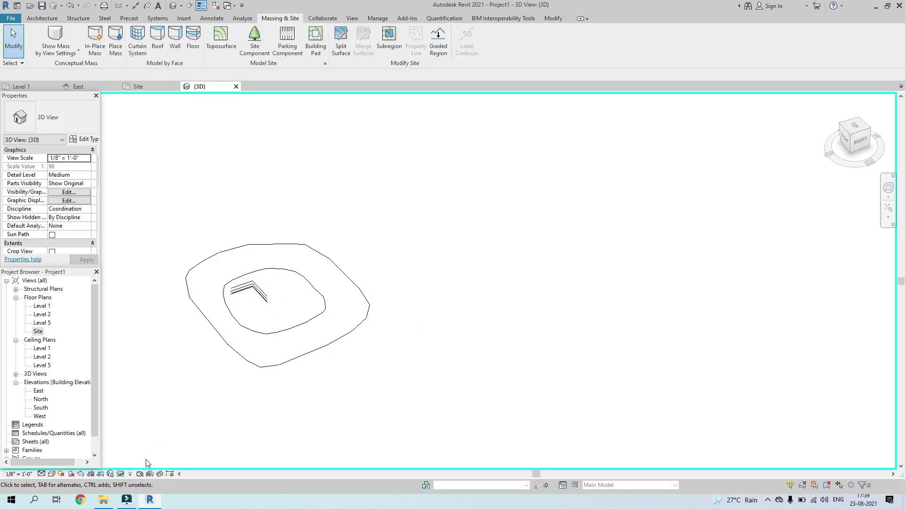
pyautogui.click(121, 475)
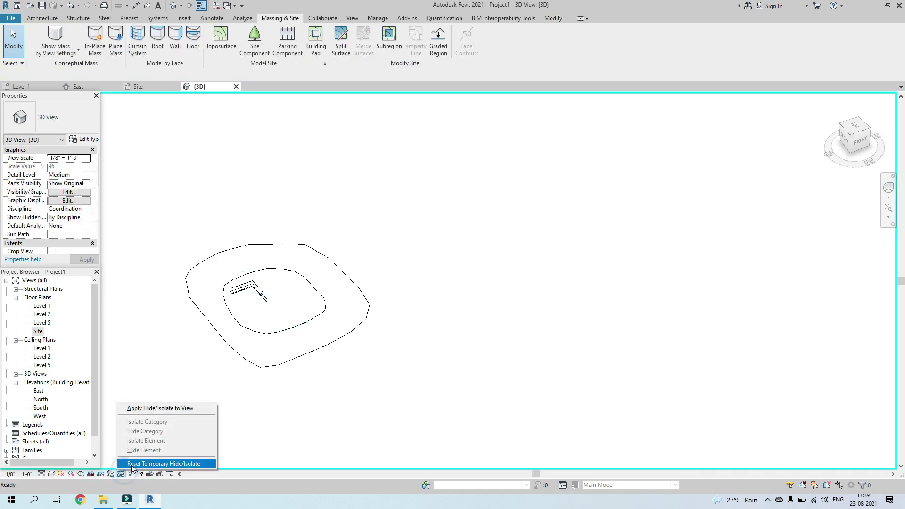
pyautogui.click(179, 463)
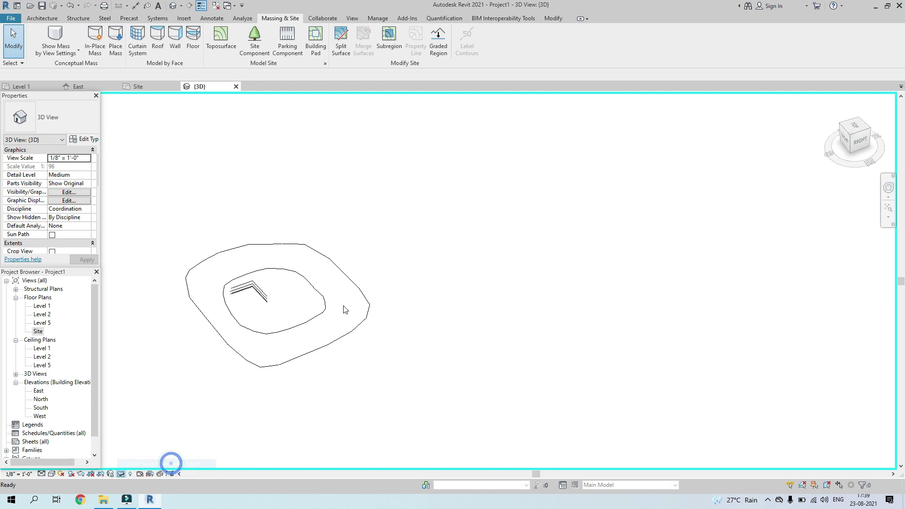
# Temporarily hide the college CAD drawing so only the site surface remains in the 3D view
pyautogui.click(377, 254)
pyautogui.click(121, 474)
pyautogui.click(141, 451)
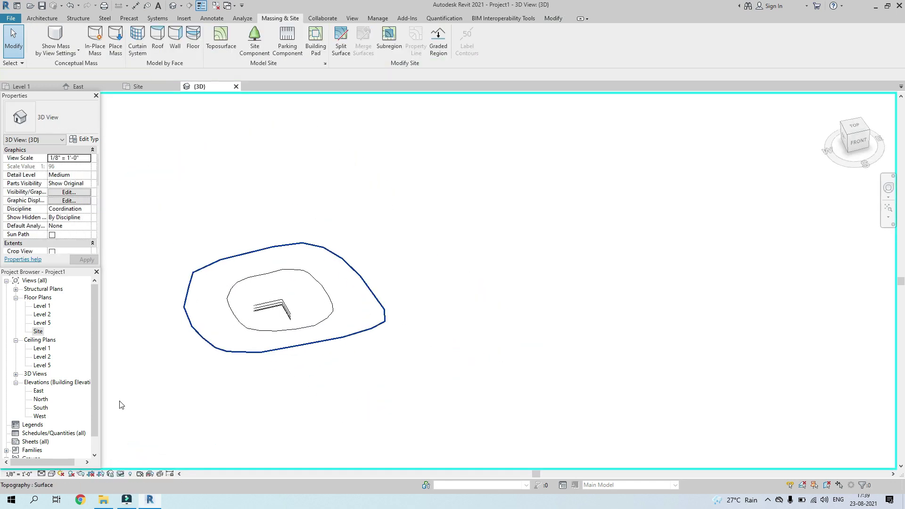
# Change the 3D view's visual style to show the toposurface in its material colour and inspect the surface
pyautogui.click(50, 474)
pyautogui.click(53, 463)
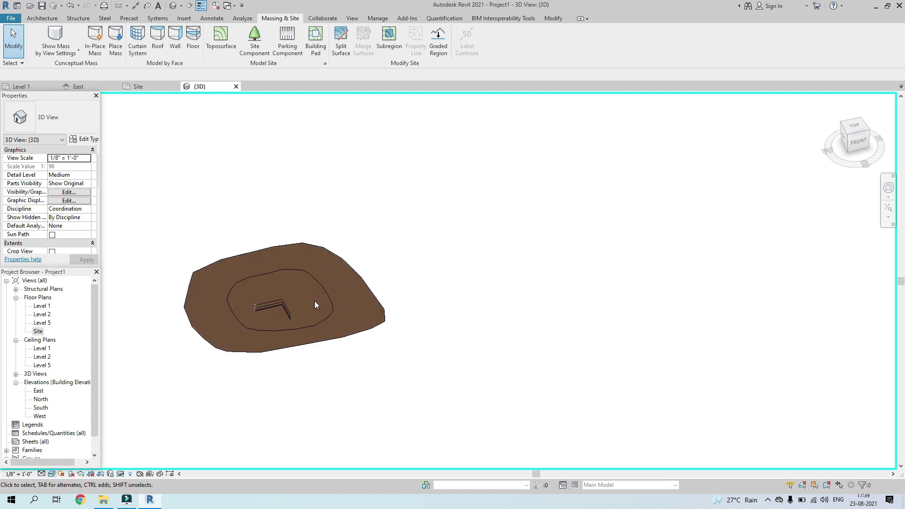
pyautogui.scroll(3, 315, 301)
pyautogui.moveTo(316, 300)
pyautogui.keyDown('shift'); pyautogui.mouseDown(button='middle')
pyautogui.moveTo(377, 325)
pyautogui.moveTo(528, 313)
pyautogui.moveTo(437, 337)
pyautogui.moveTo(299, 338)
pyautogui.moveTo(639, 339)
pyautogui.moveTo(531, 317)
pyautogui.moveTo(537, 361)
pyautogui.mouseUp(button='middle'); pyautogui.keyUp('shift')
pyautogui.scroll(-5, 523, 314)
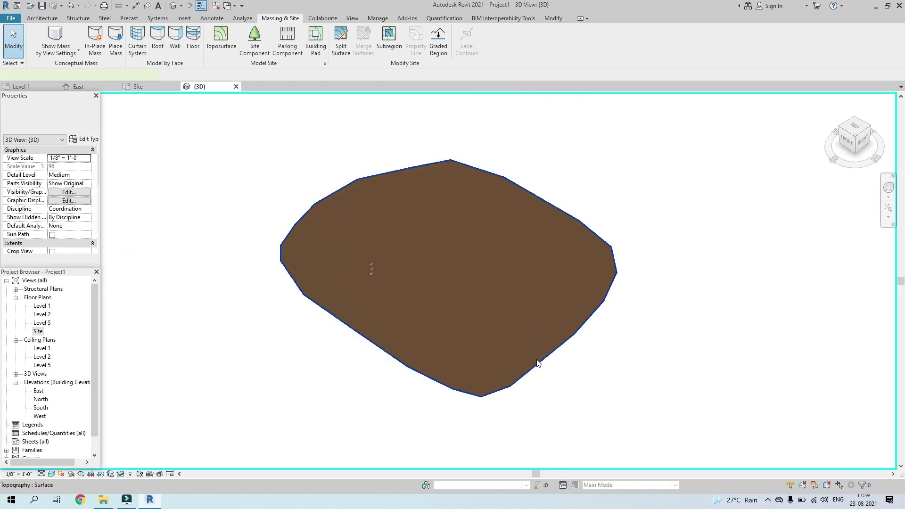
# Open the toposurface for surface editing in the Site floor plan
pyautogui.click(538, 360)
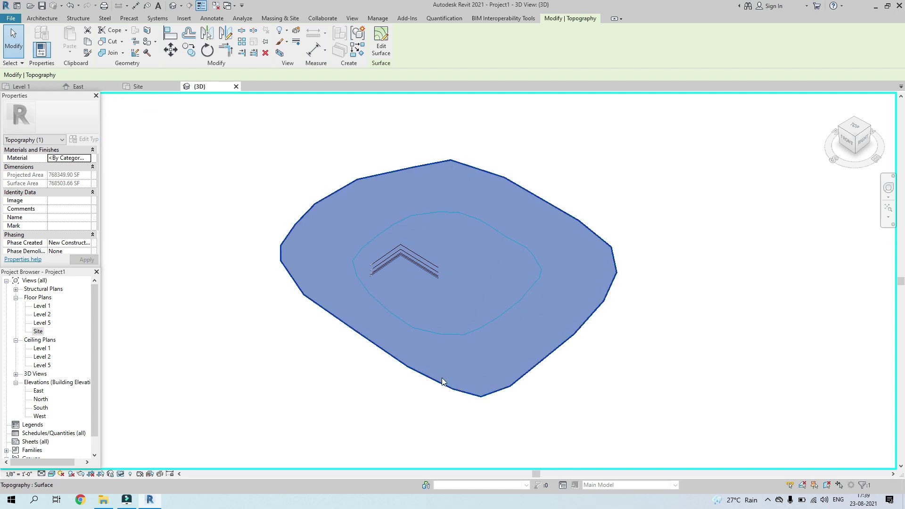
pyautogui.click(140, 86)
pyautogui.click(381, 45)
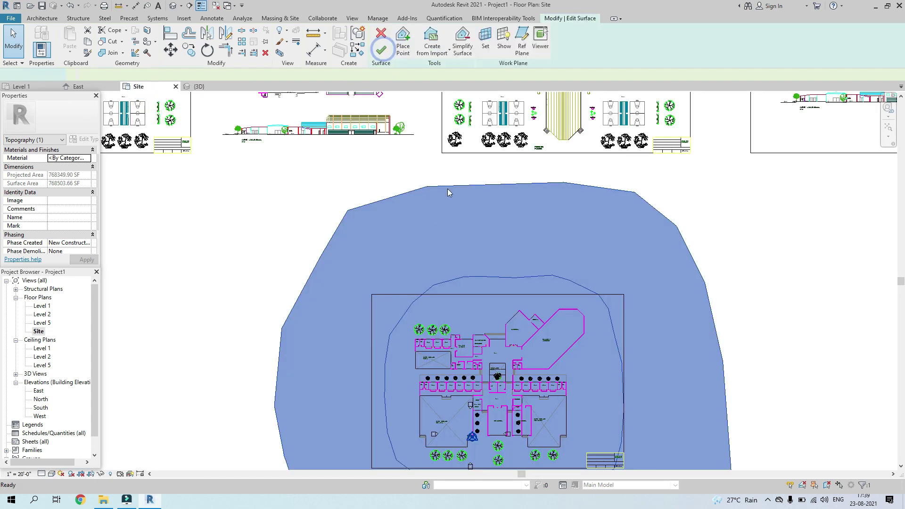
pyautogui.scroll(-3, 448, 194)
pyautogui.moveTo(443, 349); pyautogui.dragTo(351, 295, button='middle')
# Move the four -5' 0" points along the southern edge of the outer ring farther south
pyautogui.moveTo(349, 287); pyautogui.dragTo(538, 349)
pyautogui.press('Down')
pyautogui.press('Down')
pyautogui.press('Down')
pyautogui.press('Down')
pyautogui.press('Down')
pyautogui.press('Down')
pyautogui.press('Down')
pyautogui.press('Down')
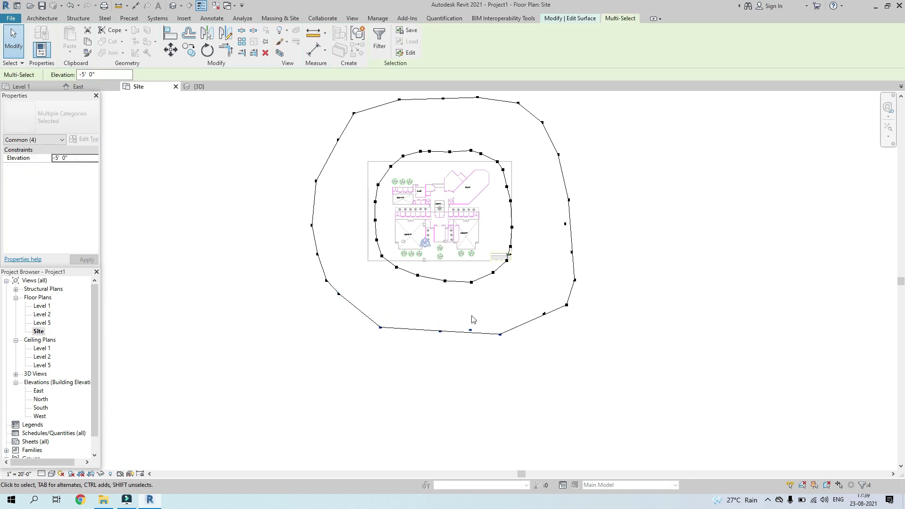
pyautogui.click(481, 307)
# Move the two middle points of the outer ring's southern edge farther south to round the boundary
pyautogui.moveTo(428, 315); pyautogui.dragTo(480, 352)
pyautogui.press('Down')
pyautogui.press('Down')
pyautogui.press('Down')
pyautogui.press('Down')
pyautogui.press('Down')
pyautogui.press('Down')
# Move the south-eastern point of the outer ring south to smooth the corner
pyautogui.moveTo(520, 295); pyautogui.dragTo(550, 348)
pyautogui.press('Down')
pyautogui.press('Down')
pyautogui.press('Down')
pyautogui.press('Down')
pyautogui.click(427, 312)
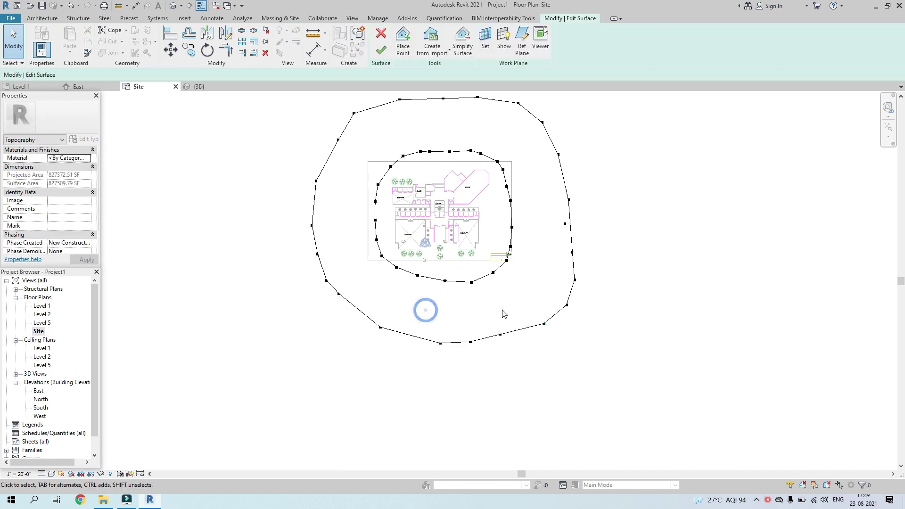
# Shift all four southern points of the outer ring farther south together
pyautogui.moveTo(358, 306); pyautogui.dragTo(532, 385)
pyautogui.press('Down')
pyautogui.press('Down')
pyautogui.press('Down')
pyautogui.press('Down')
pyautogui.press('Down')
pyautogui.click(399, 311)
pyautogui.moveTo(307, 258); pyautogui.dragTo(370, 321)
pyautogui.scroll(-1, 409, 328)
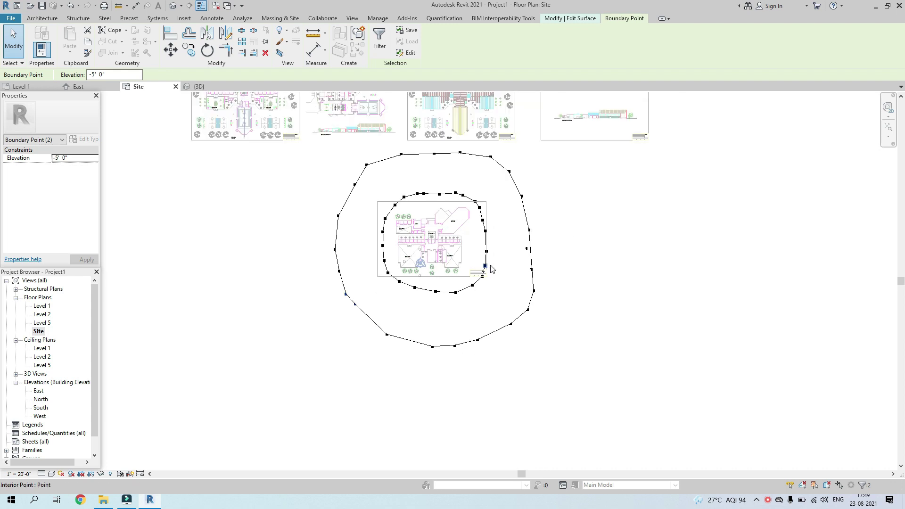
pyautogui.scroll(1, 490, 269)
pyautogui.click(574, 277)
# Move the three -5' 0" points on the eastern side of the outer ring farther east
pyautogui.moveTo(516, 176); pyautogui.dragTo(583, 286)
pyautogui.press('Right')
pyautogui.press('Right')
pyautogui.press('Right')
pyautogui.press('Right')
pyautogui.press('Right')
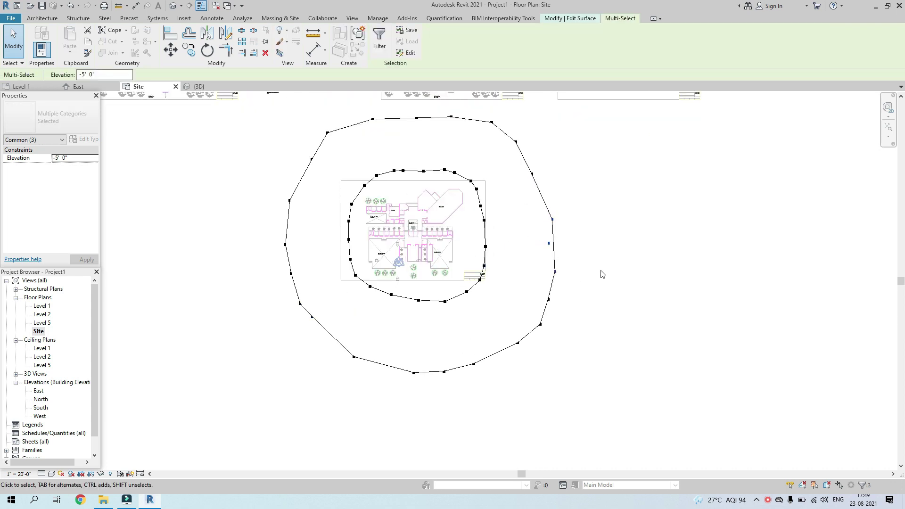
pyautogui.click(615, 253)
# Delete the stray -5' 0" interior point just inside the eastern boundary
pyautogui.scroll(3, 558, 238)
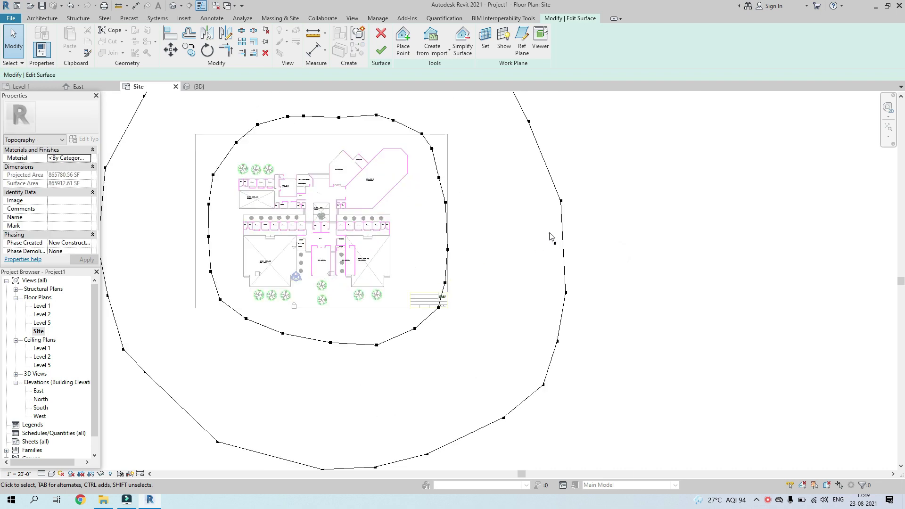
pyautogui.scroll(1, 551, 237)
pyautogui.click(555, 244)
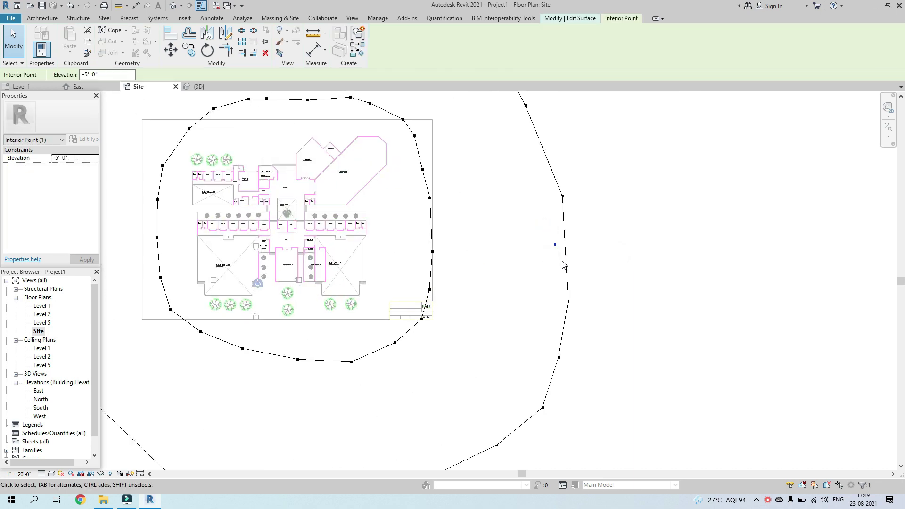
pyautogui.click(563, 265)
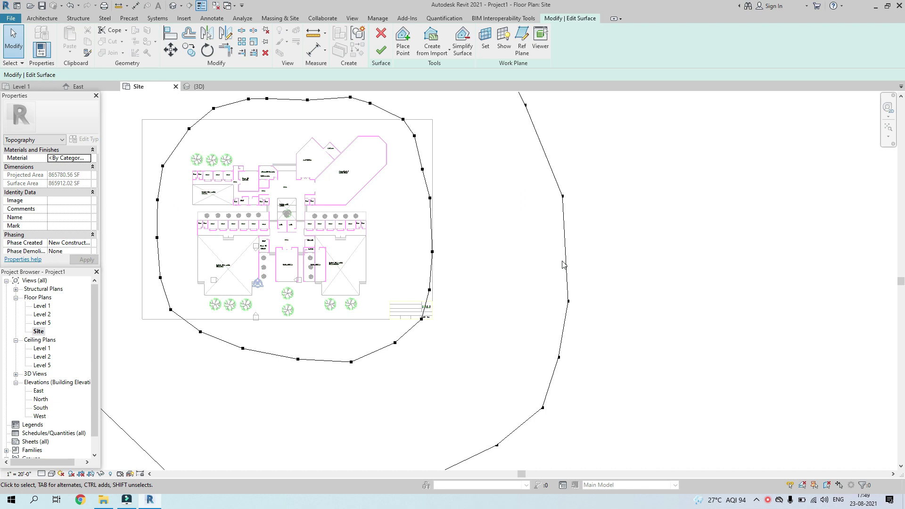
# Move the north-eastern boundary point of the outer ring slightly outward to smooth the curve
pyautogui.scroll(-3, 548, 262)
pyautogui.moveTo(547, 263); pyautogui.dragTo(601, 365, button='middle')
pyautogui.scroll(-2, 600, 365)
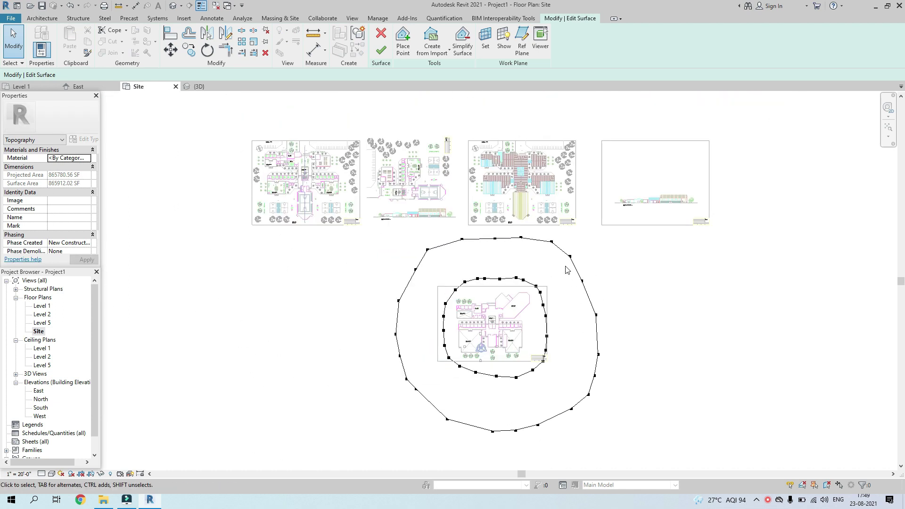
pyautogui.click(582, 281)
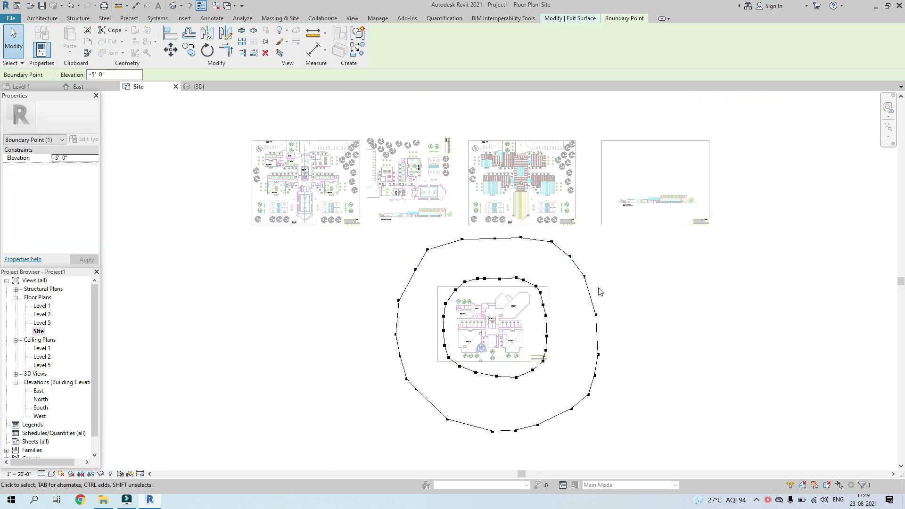
pyautogui.click(600, 290)
# Nudge the five north-western points of the inner ring slightly south and its three western points slightly east
pyautogui.moveTo(425, 270); pyautogui.dragTo(502, 302)
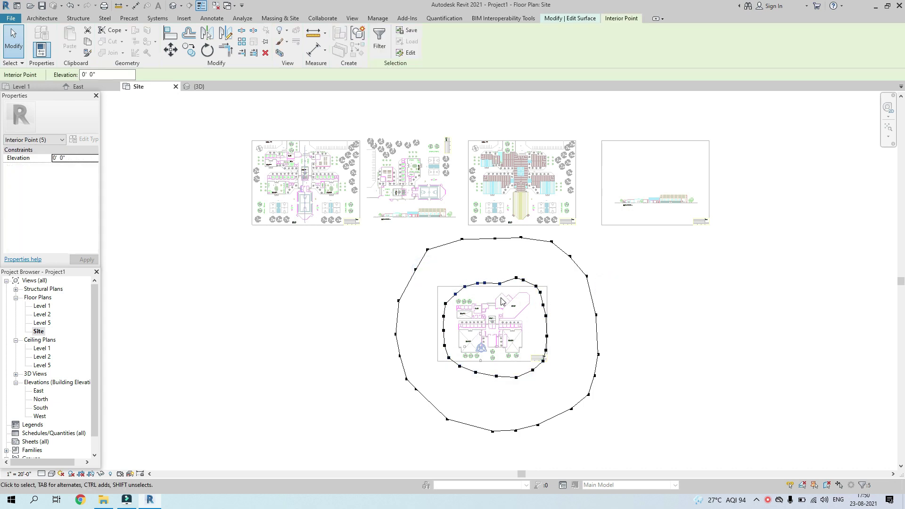
pyautogui.scroll(2, 497, 286)
pyautogui.moveTo(404, 300); pyautogui.dragTo(431, 362)
pyautogui.press('Right')
pyautogui.press('Right')
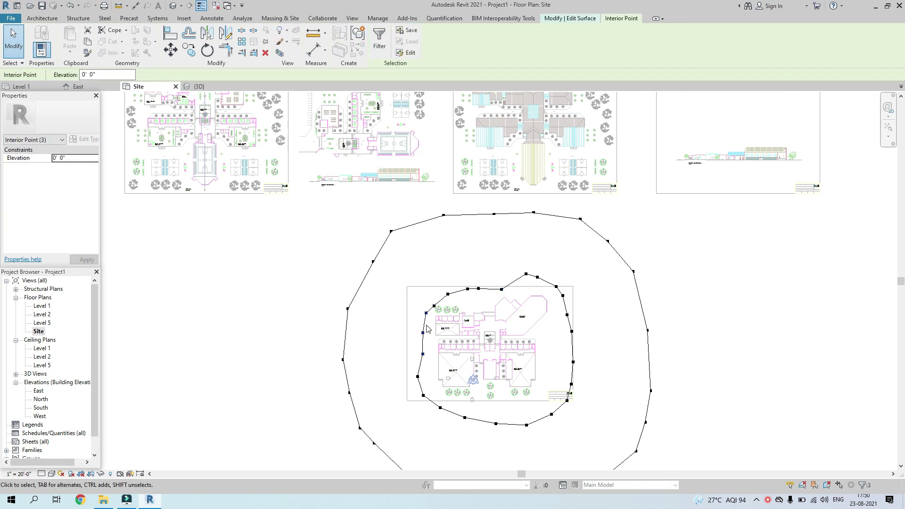
# Shift the three south-western points of the inner ring inward to the north-east to follow the western curve
pyautogui.moveTo(405, 377); pyautogui.dragTo(451, 414)
pyautogui.press('Up')
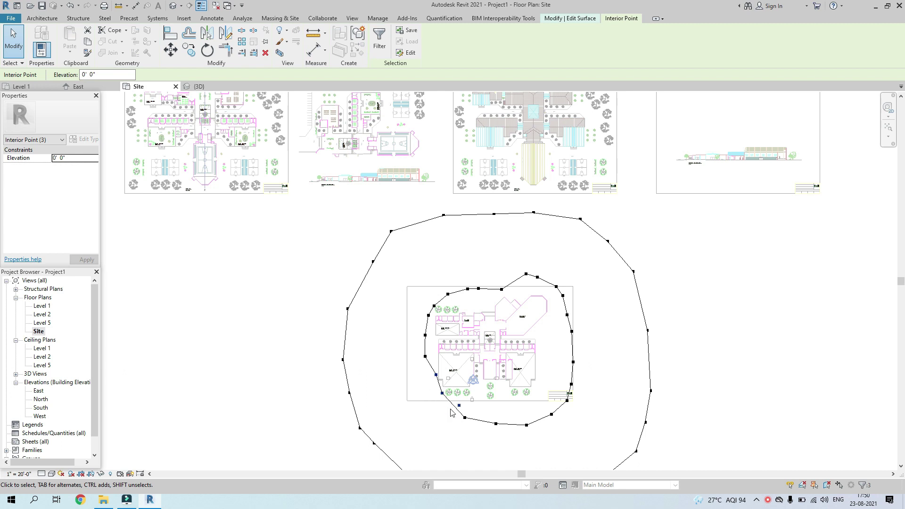
pyautogui.press('Left')
pyautogui.press('Left')
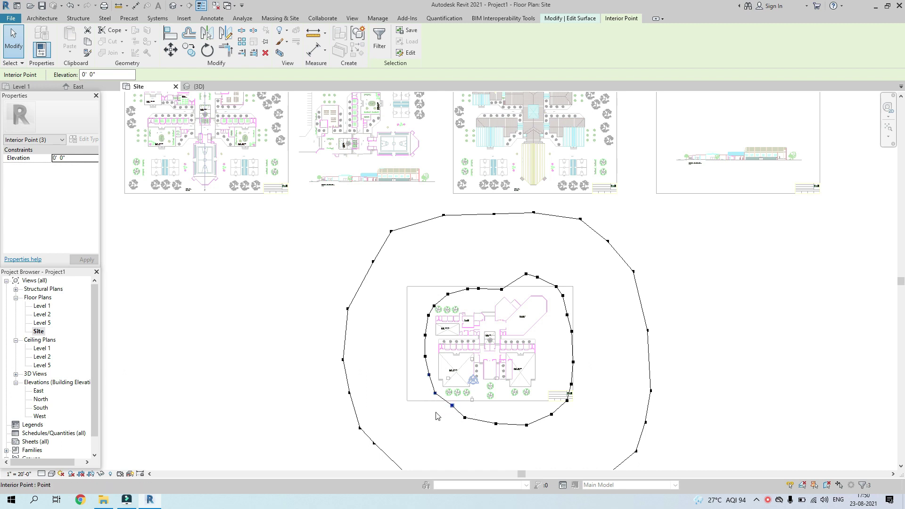
# Delete the surplus 0' 0" interior point on the south-western side of the inner ring
pyautogui.click(437, 416)
pyautogui.click(452, 406)
pyautogui.press('Delete')
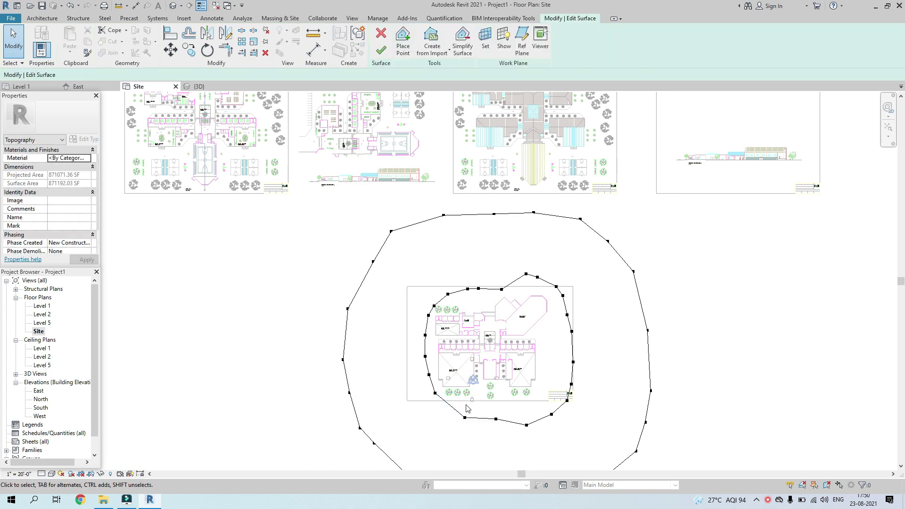
# Shift the inner ring's south-eastern points inward and adjust its two southern points to round out the southern curve
pyautogui.moveTo(451, 411); pyautogui.dragTo(580, 382)
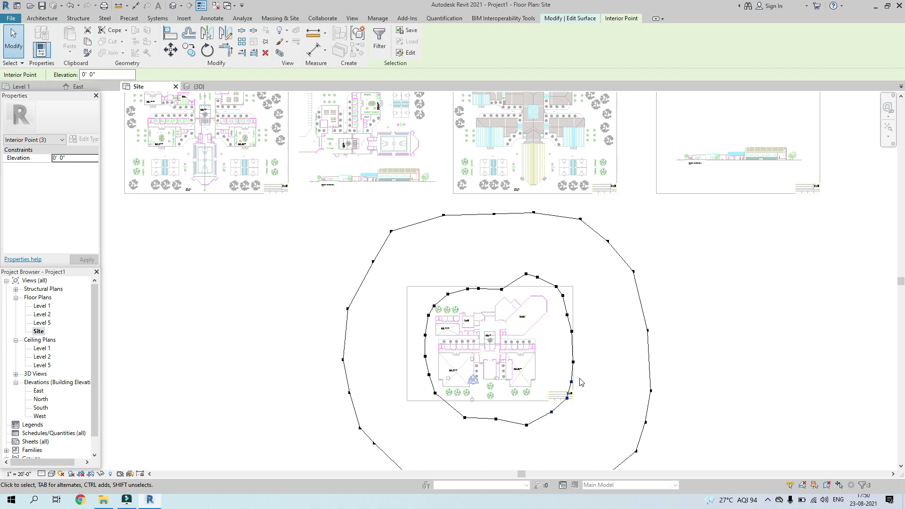
pyautogui.moveTo(528, 436); pyautogui.dragTo(506, 441)
pyautogui.moveTo(450, 400); pyautogui.dragTo(482, 431)
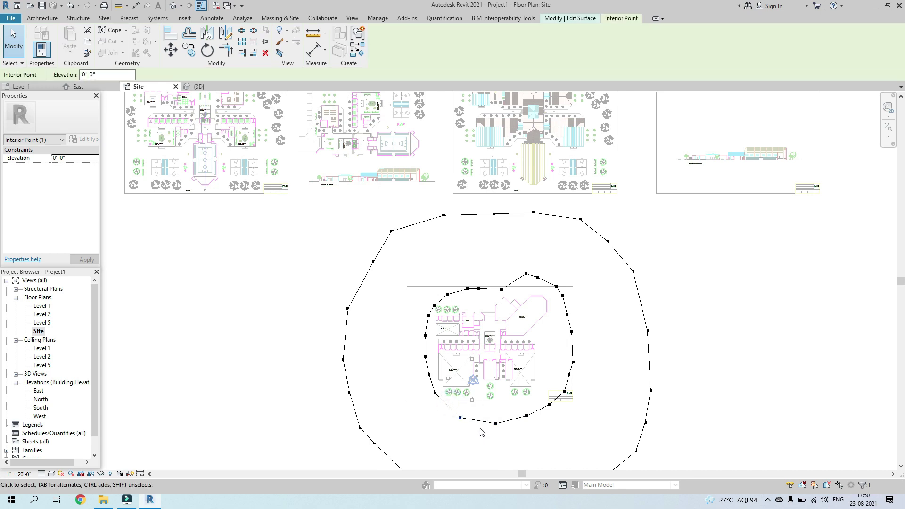
# Move the five north-eastern points of the inner ring south, in line with its northern edge
pyautogui.moveTo(505, 257); pyautogui.dragTo(584, 318)
pyautogui.press('Down')
pyautogui.press('Down')
pyautogui.press('Down')
pyautogui.press('Down')
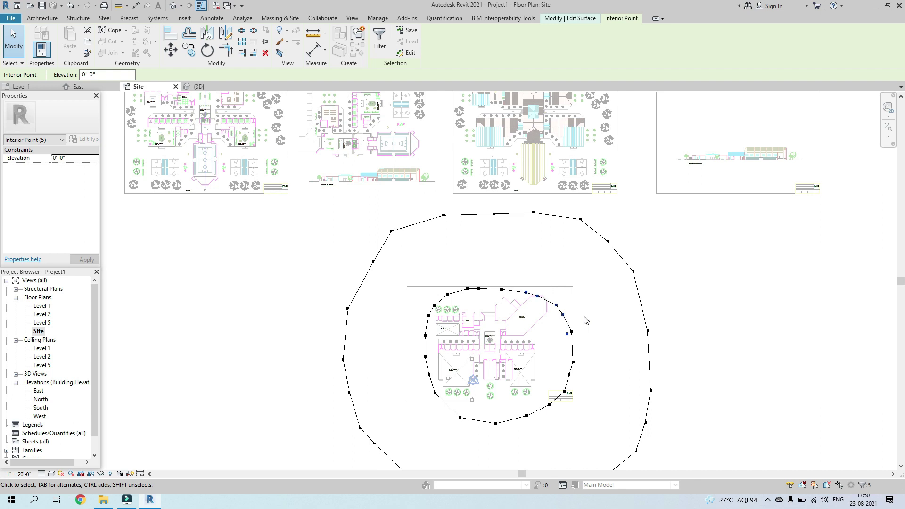
pyautogui.click(584, 313)
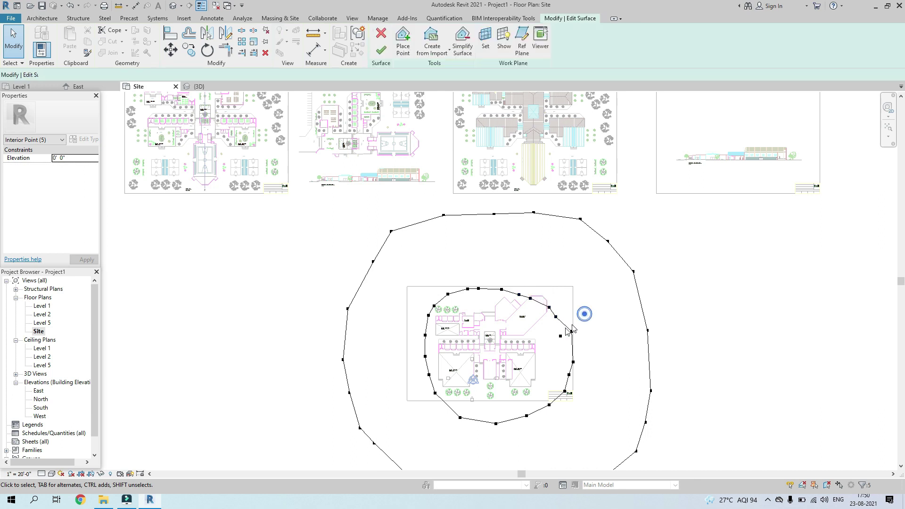
# Delete the two misplaced interior points on the inner ring's north-eastern side and move the adjacent eastern point slightly west
pyautogui.click(555, 317)
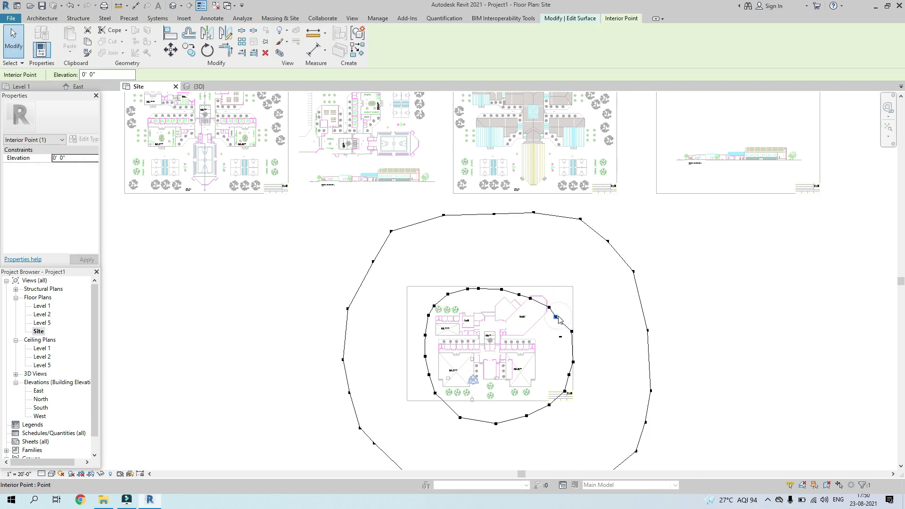
pyautogui.click(559, 337)
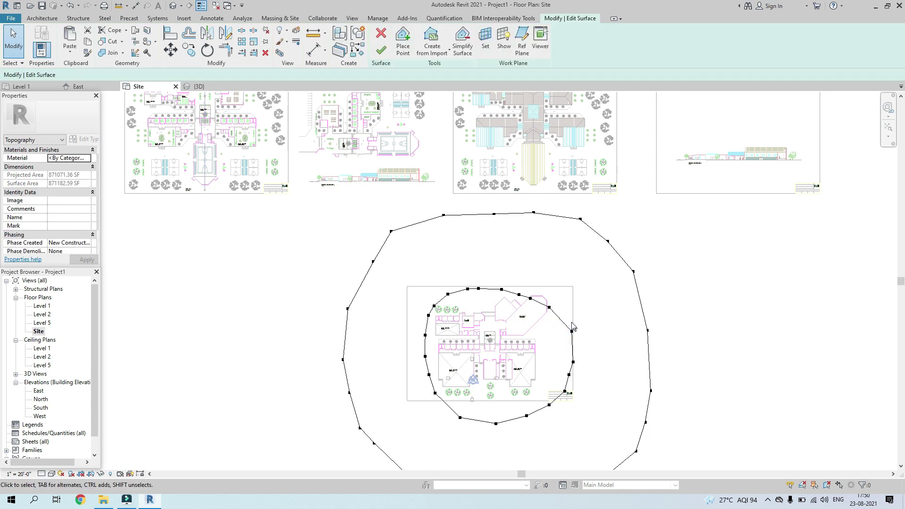
pyautogui.click(567, 331)
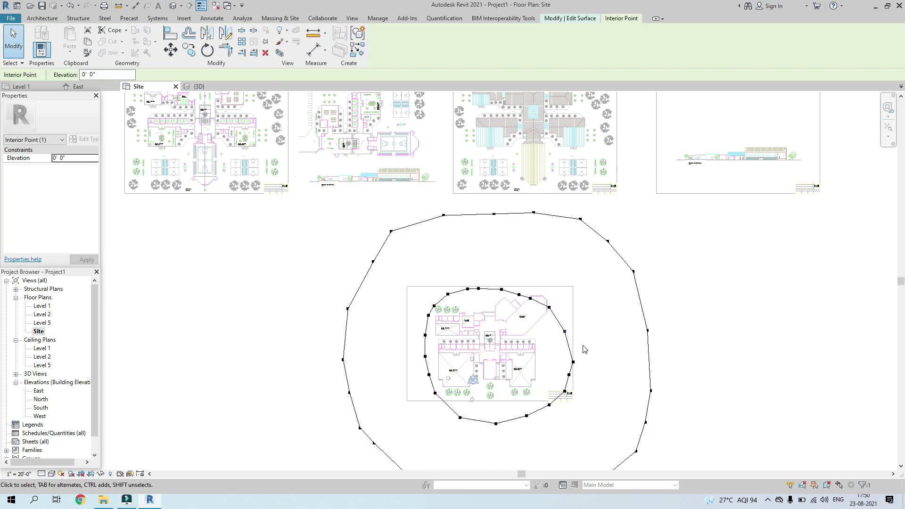
pyautogui.click(598, 343)
pyautogui.scroll(-2, 596, 344)
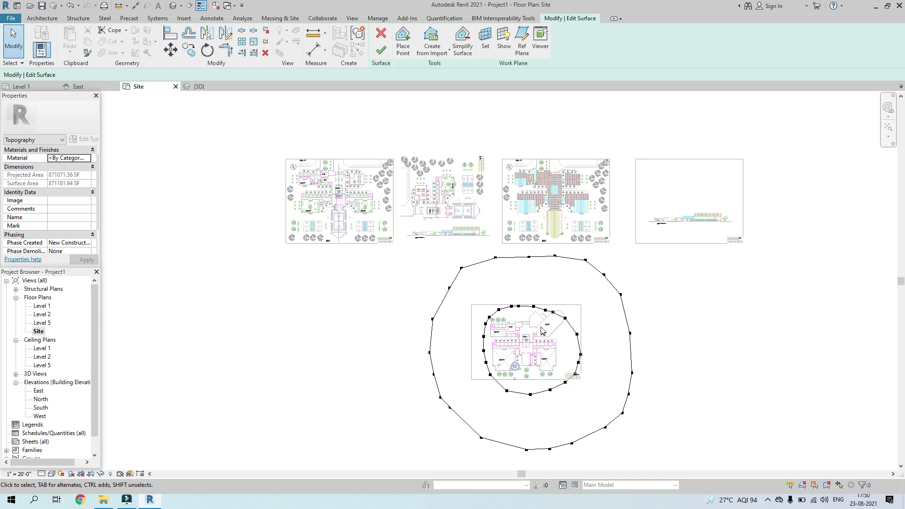
# Move the six northern points of the inner ring slightly north and east to smooth its upper curve
pyautogui.scroll(2, 526, 291)
pyautogui.moveTo(525, 291); pyautogui.dragTo(567, 326)
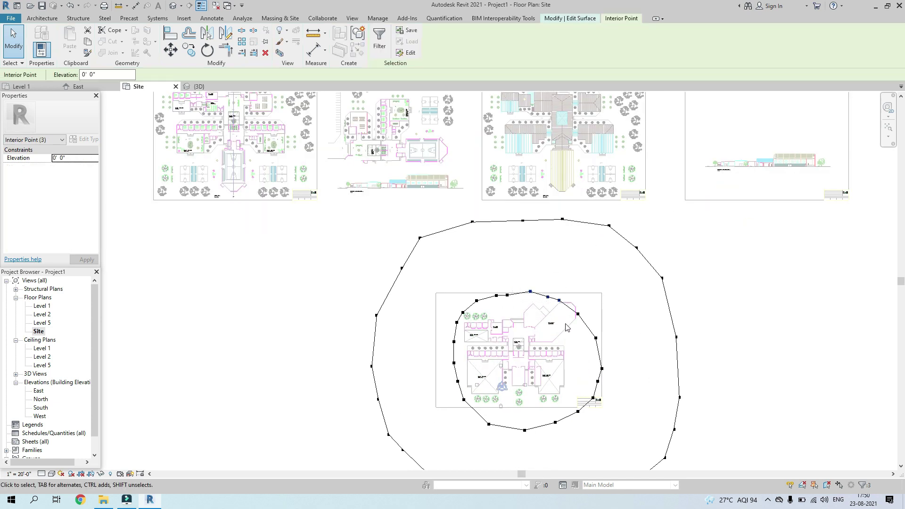
pyautogui.keyDown('ctrl'); pyautogui.moveTo(490, 287); pyautogui.dragTo(588, 338); pyautogui.keyUp('ctrl')
pyautogui.press('Up')
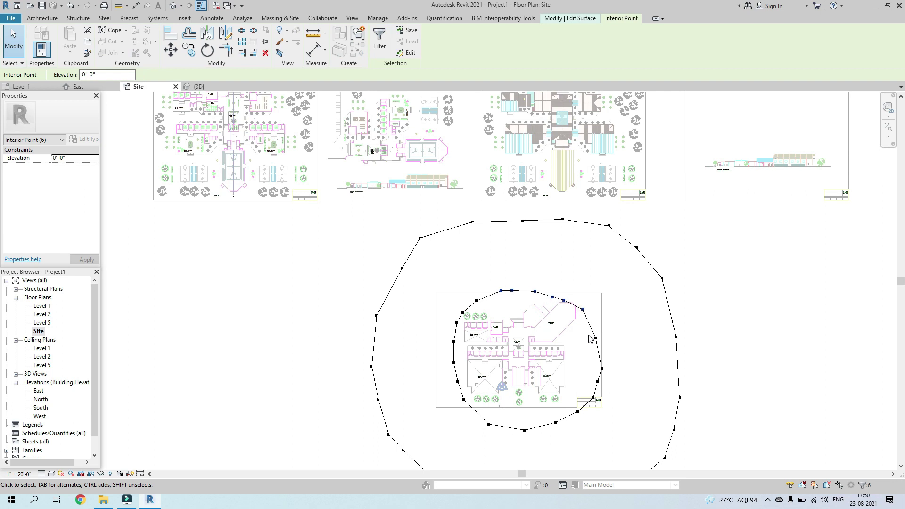
pyautogui.click(607, 326)
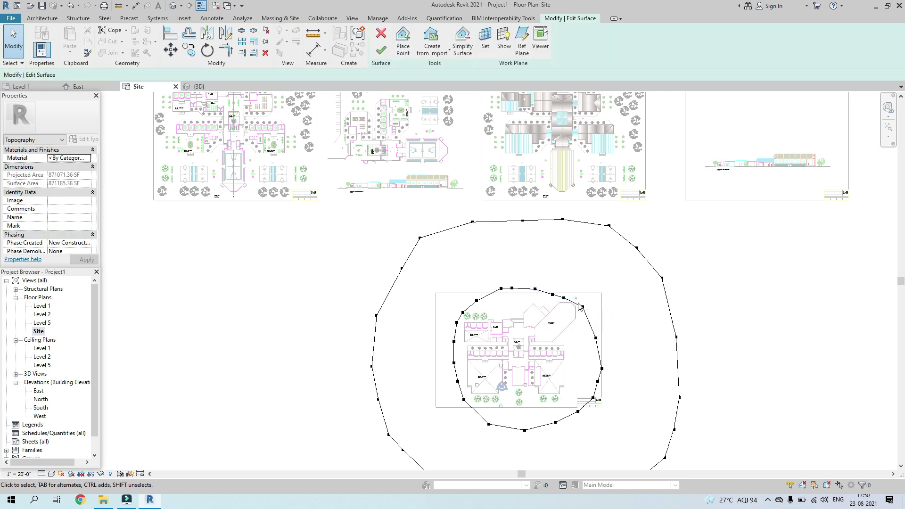
# Move the single north-eastern corner point of the inner ring slightly south
pyautogui.click(582, 306)
pyautogui.press('Left')
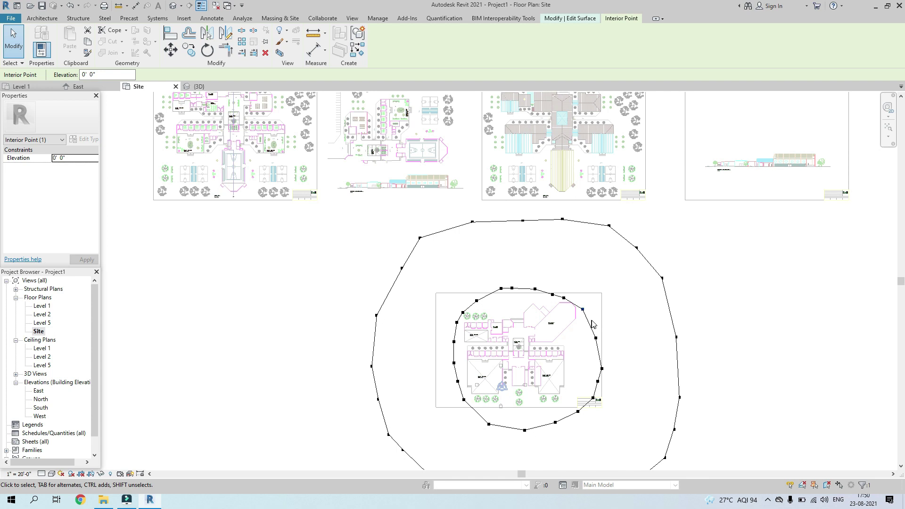
pyautogui.click(612, 326)
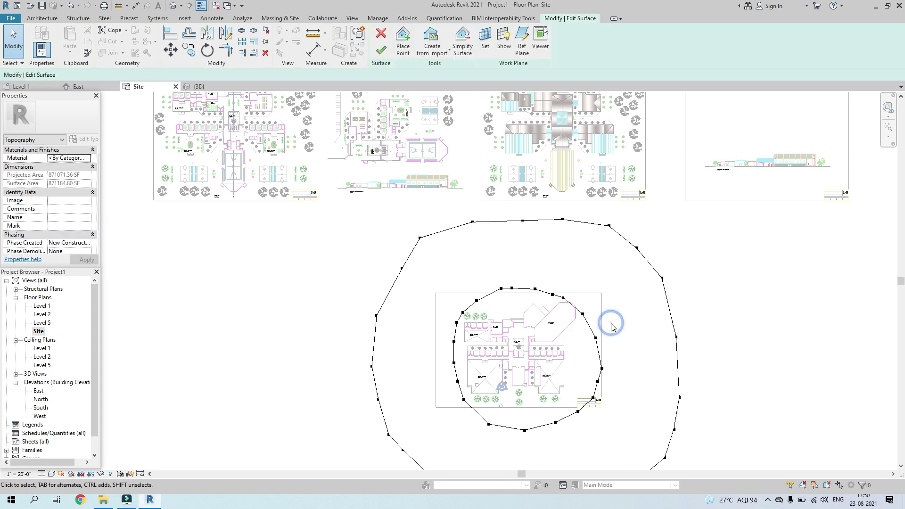
# Finish editing the toposurface and dismiss the save reminder without saving
pyautogui.scroll(-2, 612, 327)
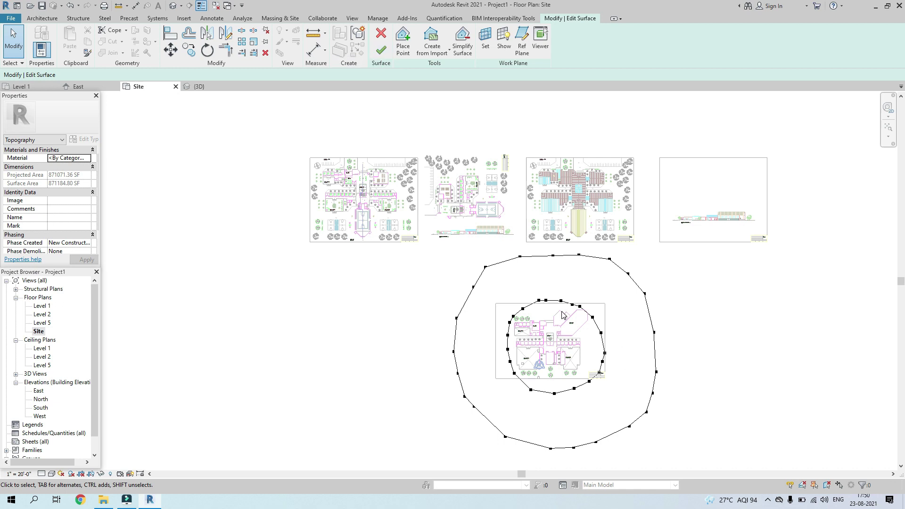
pyautogui.scroll(-2, 537, 276)
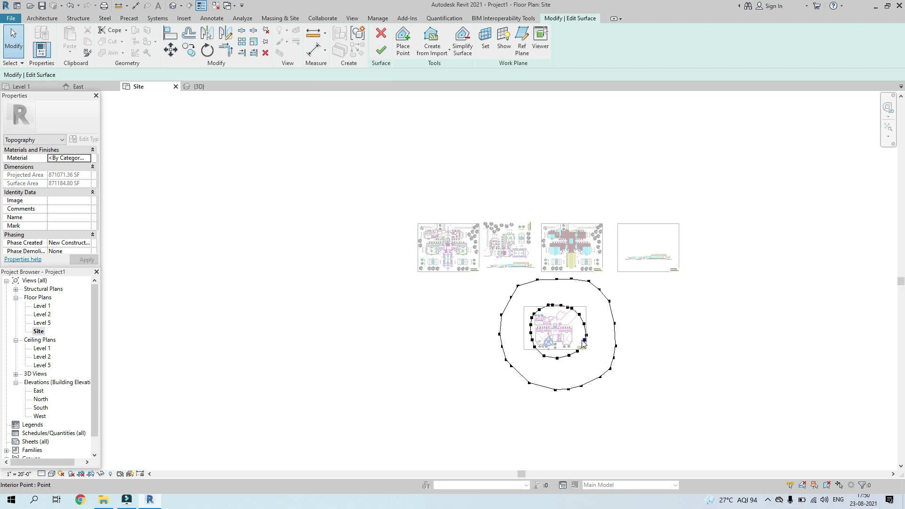
pyautogui.click(381, 50)
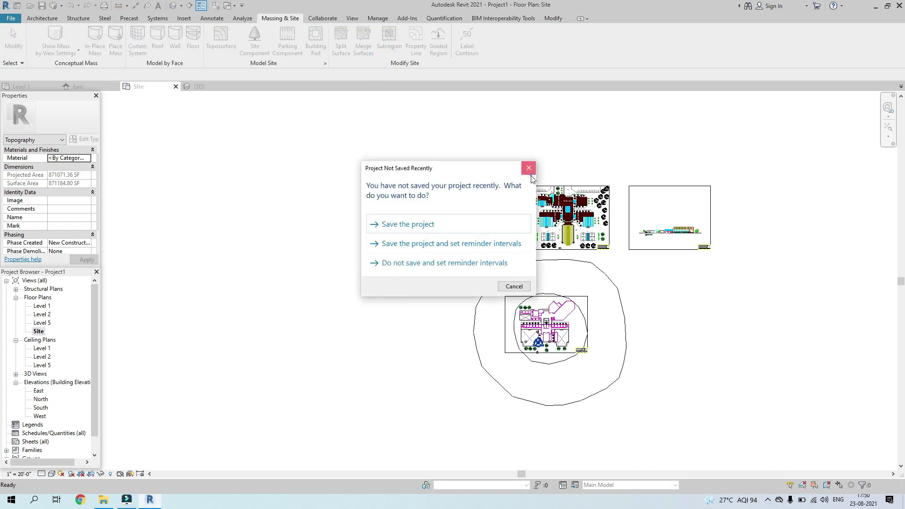
pyautogui.click(528, 167)
# Switch to the 3D view and temporarily hide the selected level planes above the toposurface
pyautogui.click(206, 90)
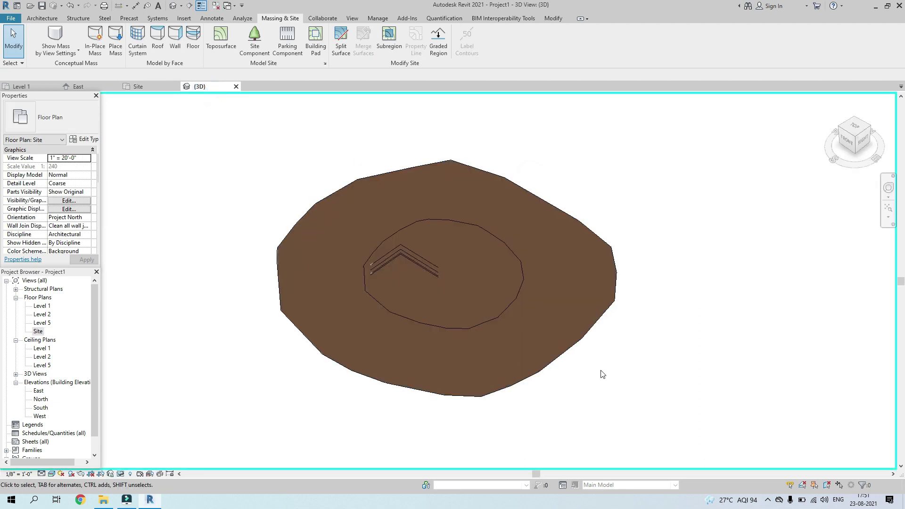
pyautogui.keyDown('shift'); pyautogui.moveTo(687, 449); pyautogui.dragTo(532, 350, button='middle'); pyautogui.keyUp('shift')
pyautogui.scroll(6, 461, 291)
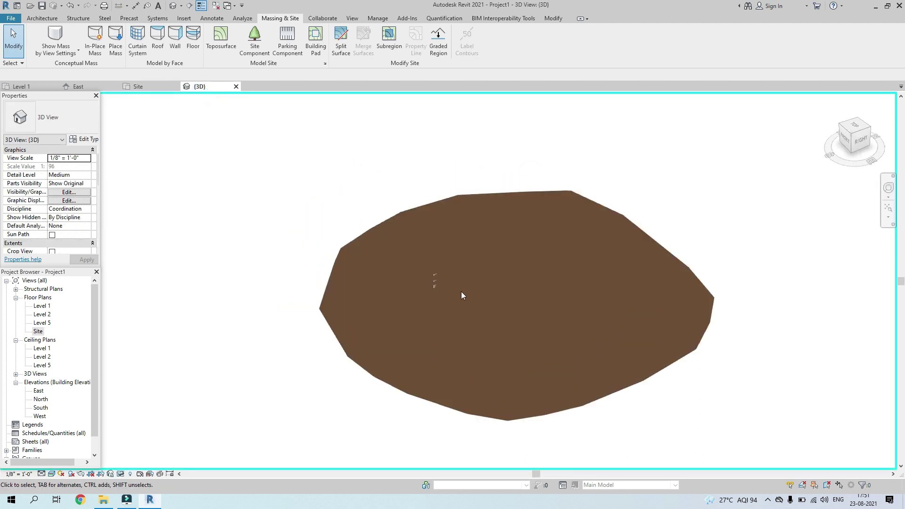
pyautogui.moveTo(451, 269); pyautogui.dragTo(449, 241)
pyautogui.click(122, 475)
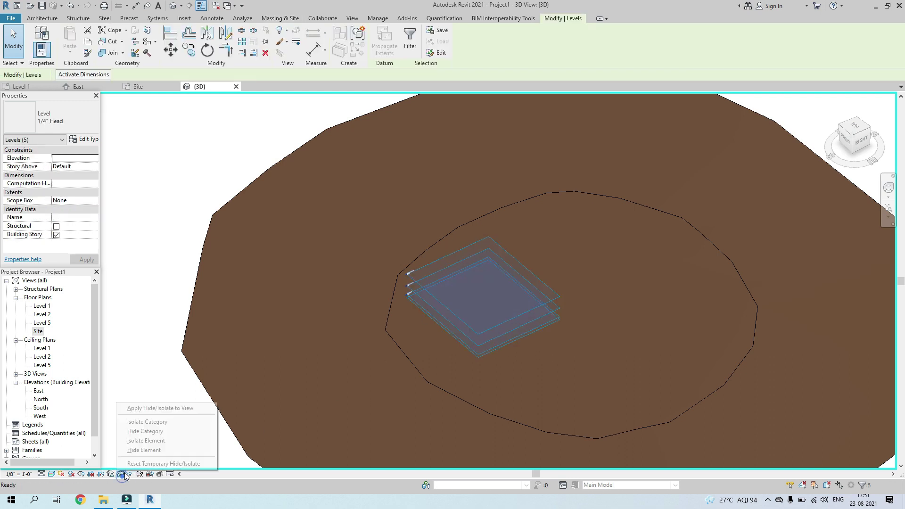
pyautogui.click(144, 450)
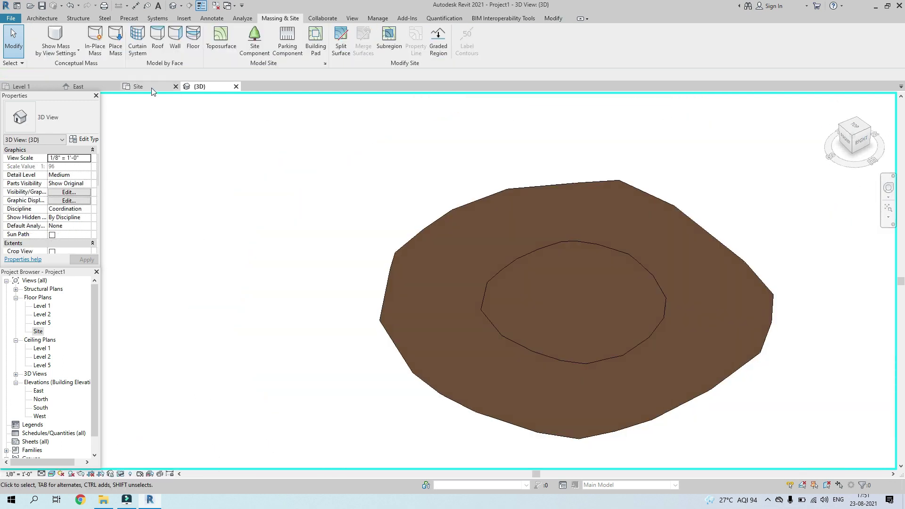
# Open the East elevation and examine how the toposurface sits against the Top of Slab and Base Level lines
pyautogui.click(90, 86)
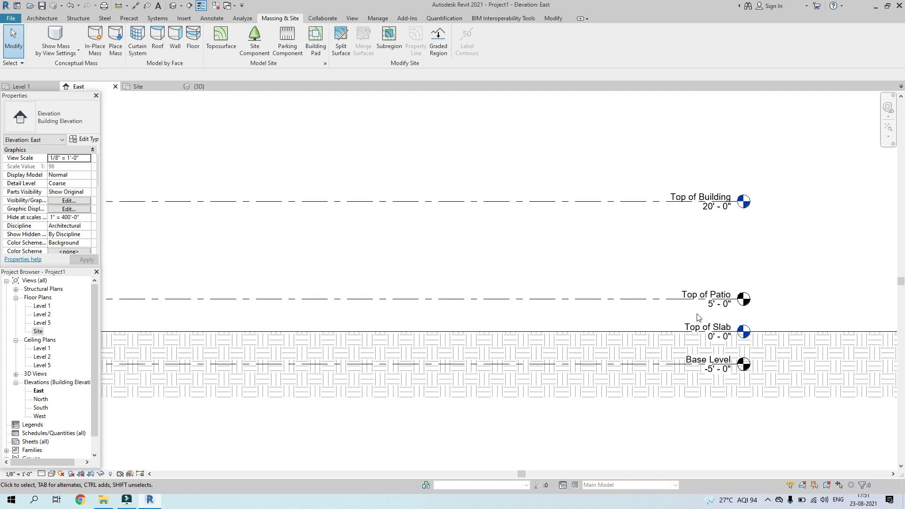
pyautogui.scroll(-2, 542, 321)
pyautogui.scroll(-2, 369, 344)
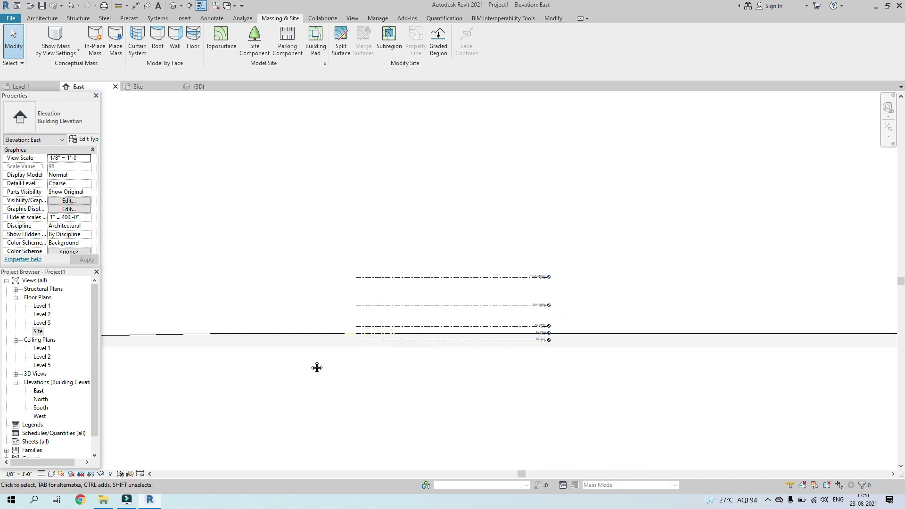
pyautogui.moveTo(317, 366); pyautogui.dragTo(615, 370, button='middle')
pyautogui.scroll(-1, 615, 370)
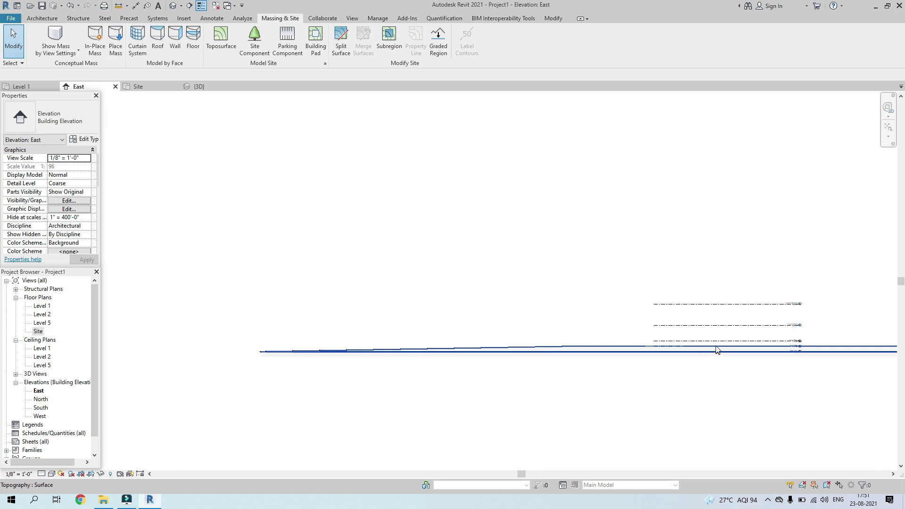
pyautogui.scroll(2, 716, 350)
pyautogui.click(541, 352)
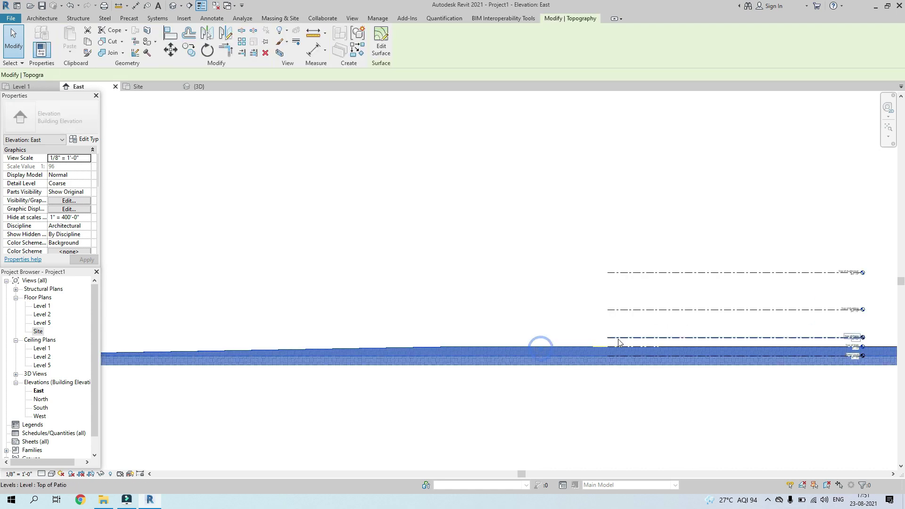
pyautogui.scroll(2, 619, 343)
pyautogui.scroll(1, 667, 376)
pyautogui.moveTo(667, 376); pyautogui.dragTo(387, 377, button='middle')
pyautogui.scroll(-2, 658, 386)
pyautogui.scroll(4, 695, 352)
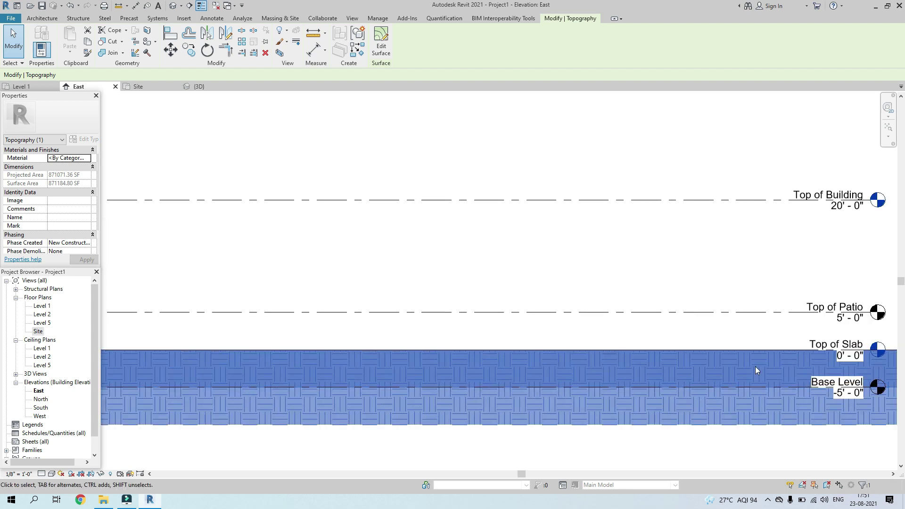
# Examine the toposurface's slope down to its southern edge in the East elevation
pyautogui.scroll(-2, 745, 337)
pyautogui.scroll(-5, 746, 337)
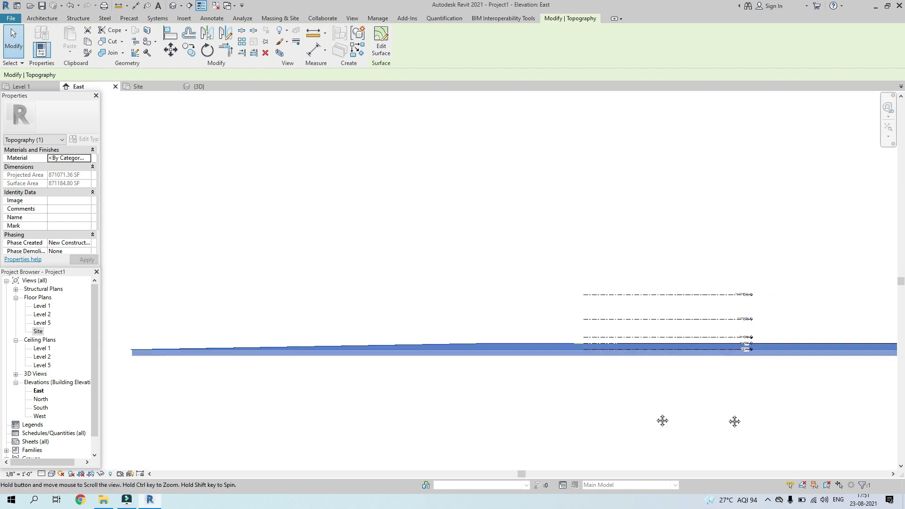
pyautogui.scroll(2, 754, 349)
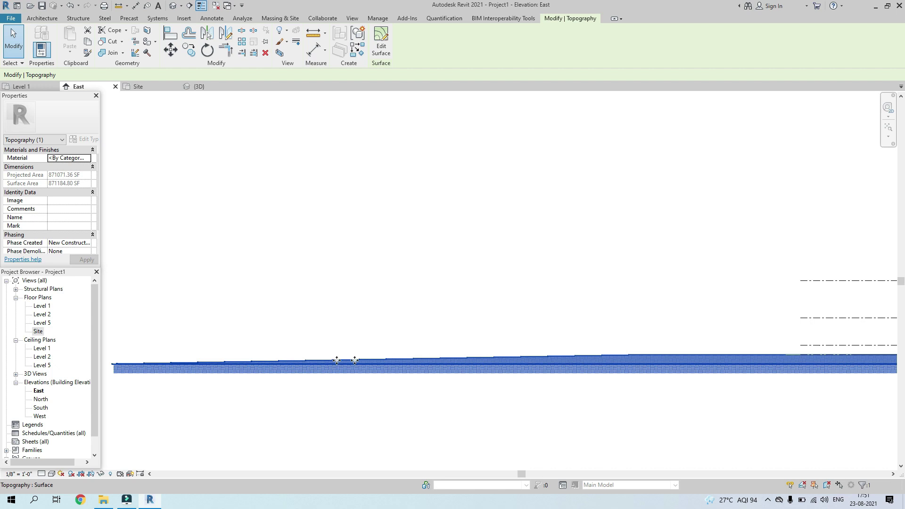
pyautogui.moveTo(336, 360); pyautogui.dragTo(617, 360, button='middle')
pyautogui.scroll(2, 404, 360)
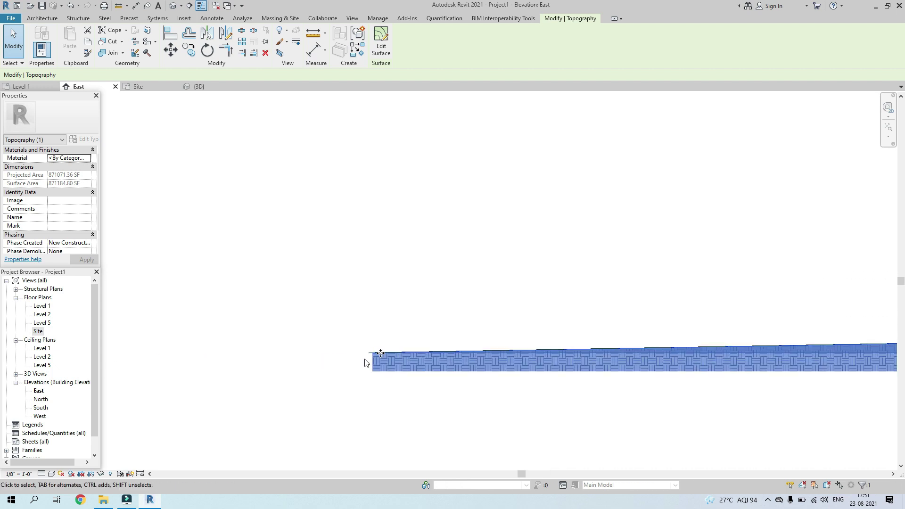
pyautogui.scroll(2, 358, 359)
pyautogui.click(344, 358)
pyautogui.click(363, 355)
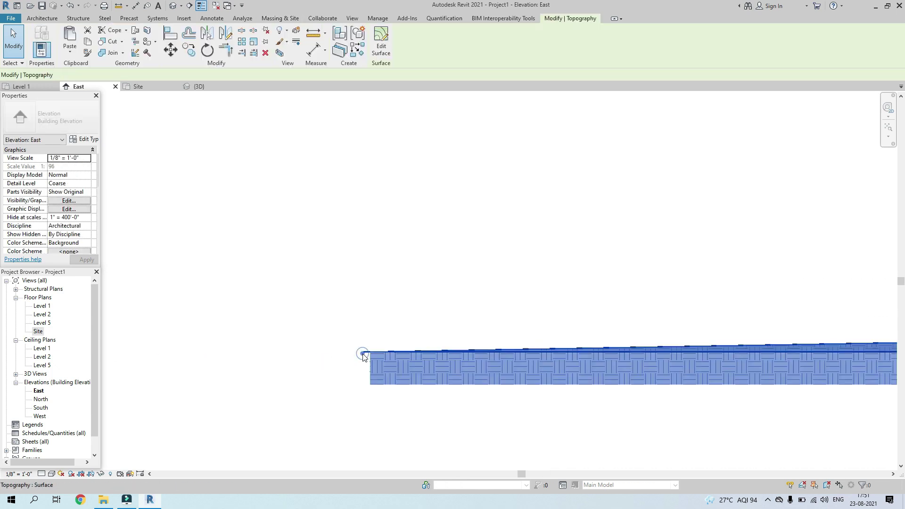
# Examine the toposurface's profile across to its northern edge in the East elevation
pyautogui.scroll(-4, 364, 355)
pyautogui.moveTo(733, 374); pyautogui.dragTo(627, 372, button='middle')
pyautogui.scroll(2, 627, 372)
pyautogui.scroll(2, 439, 349)
pyautogui.scroll(-3, 439, 348)
pyautogui.scroll(-2, 546, 353)
pyautogui.scroll(2, 555, 363)
pyautogui.scroll(-3, 568, 362)
pyautogui.scroll(2, 681, 348)
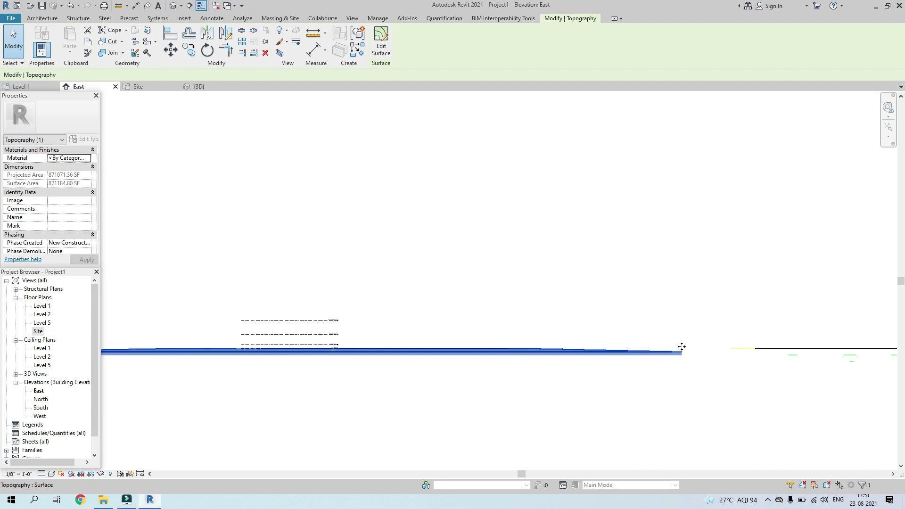
# Deselect the toposurface and examine its full profile against the level lines in the East elevation
pyautogui.click(278, 370)
pyautogui.scroll(-3, 281, 370)
pyautogui.scroll(2, 452, 363)
pyautogui.scroll(-2, 572, 383)
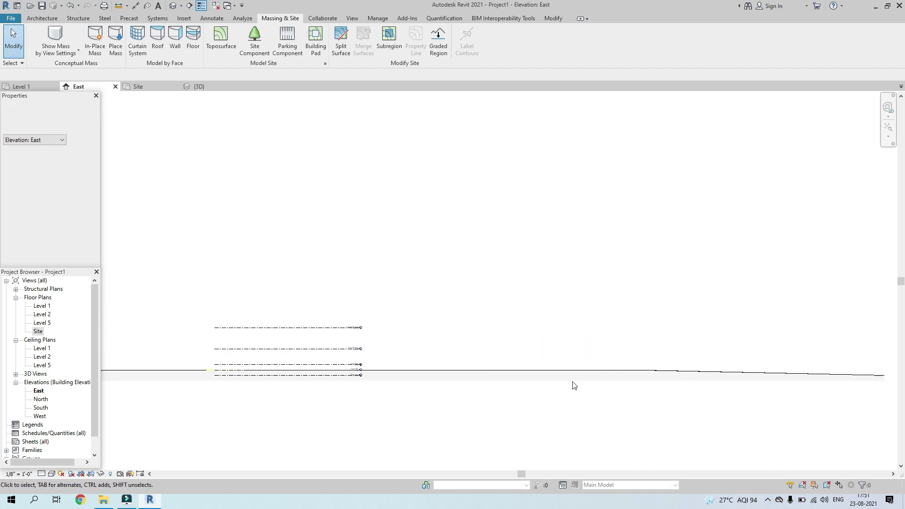
# Set the contour line display interval to 2' in the Site Settings from the Site plan
pyautogui.click(152, 86)
pyautogui.scroll(-1, 539, 292)
pyautogui.scroll(4, 538, 302)
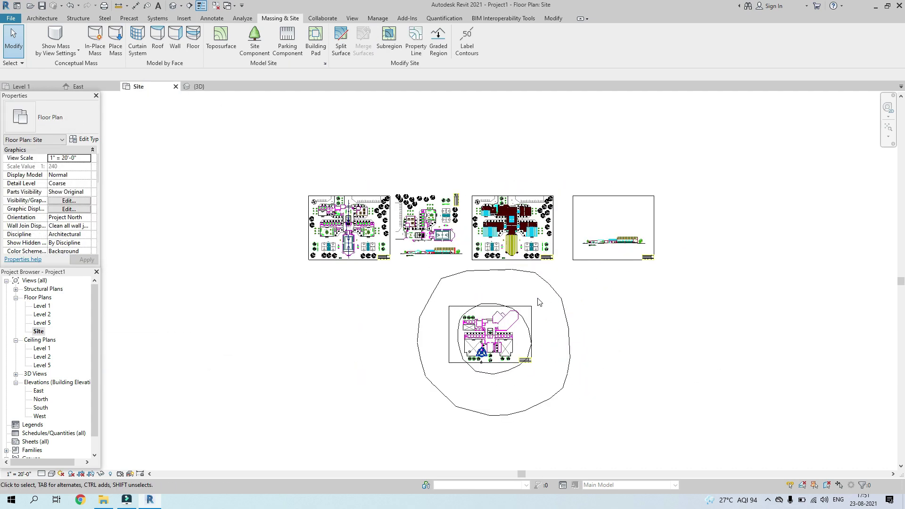
pyautogui.click(562, 266)
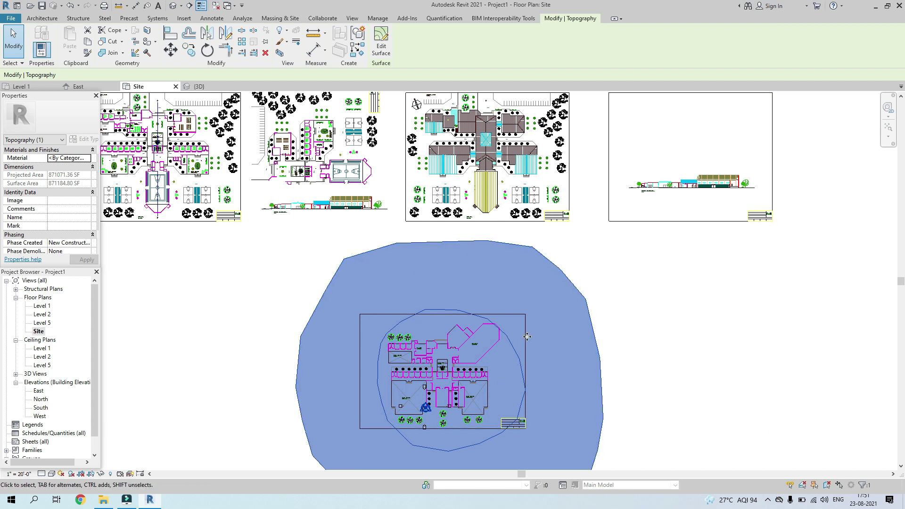
pyautogui.scroll(-3, 374, 323)
pyautogui.scroll(5, 503, 336)
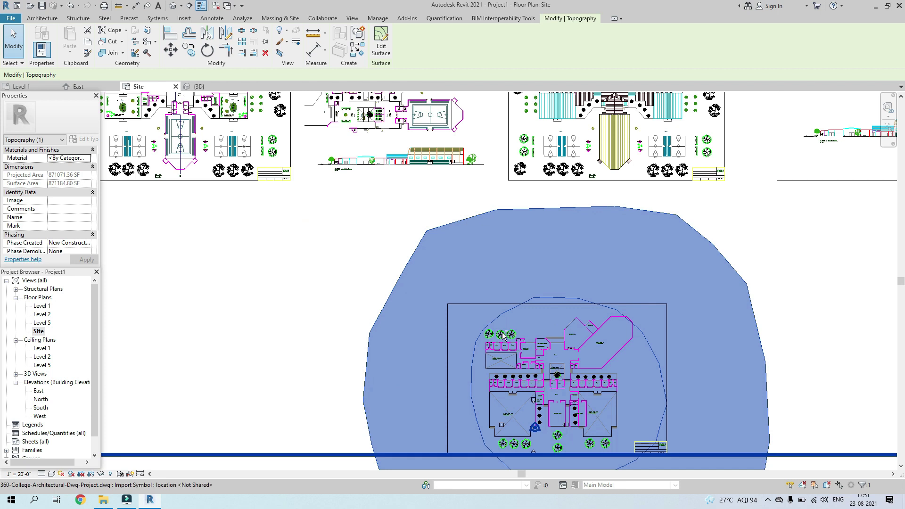
pyautogui.moveTo(504, 336); pyautogui.dragTo(398, 228, button='middle')
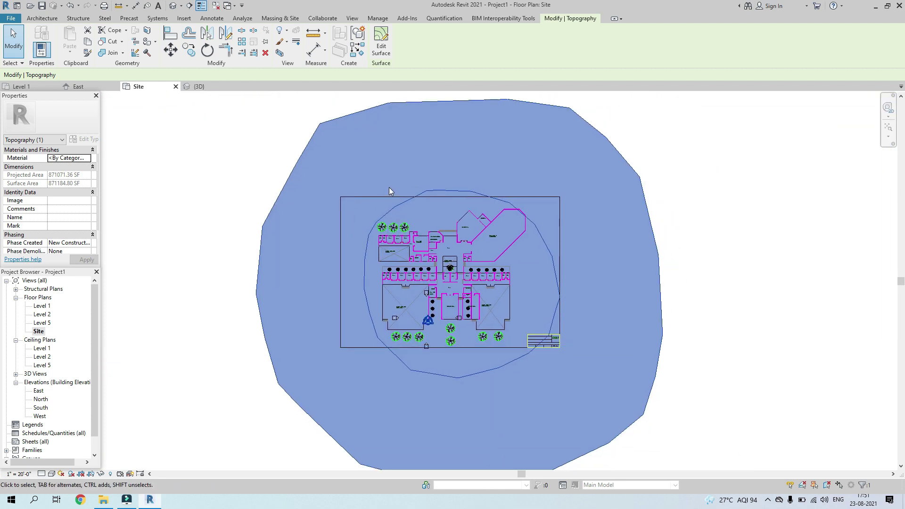
pyautogui.click(290, 19)
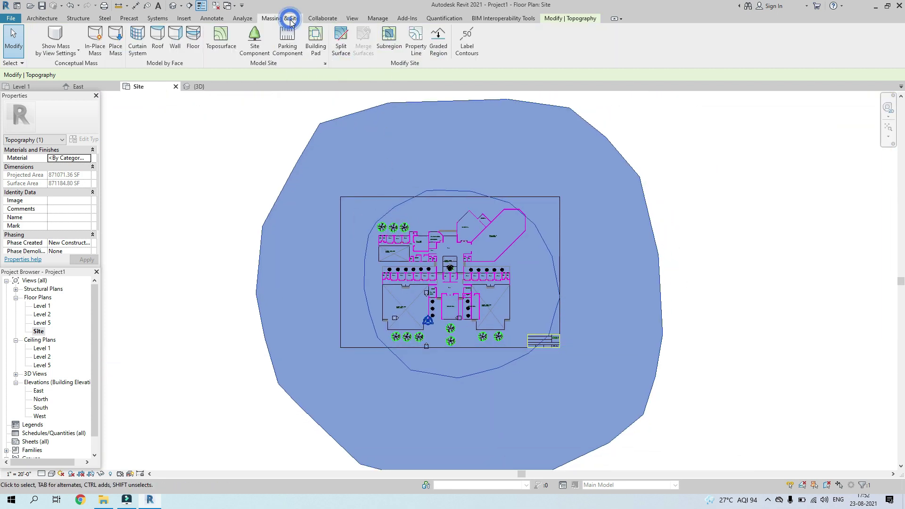
pyautogui.click(325, 64)
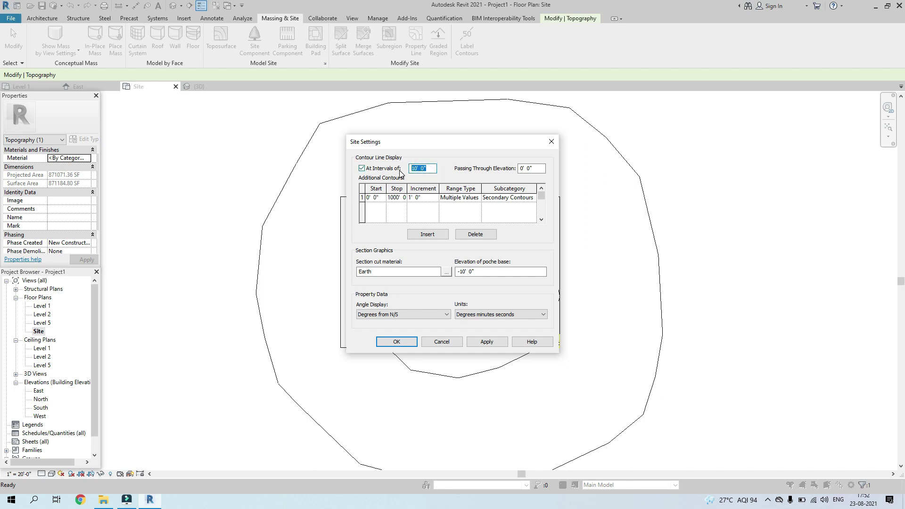
pyautogui.write('2')
pyautogui.press('Return')
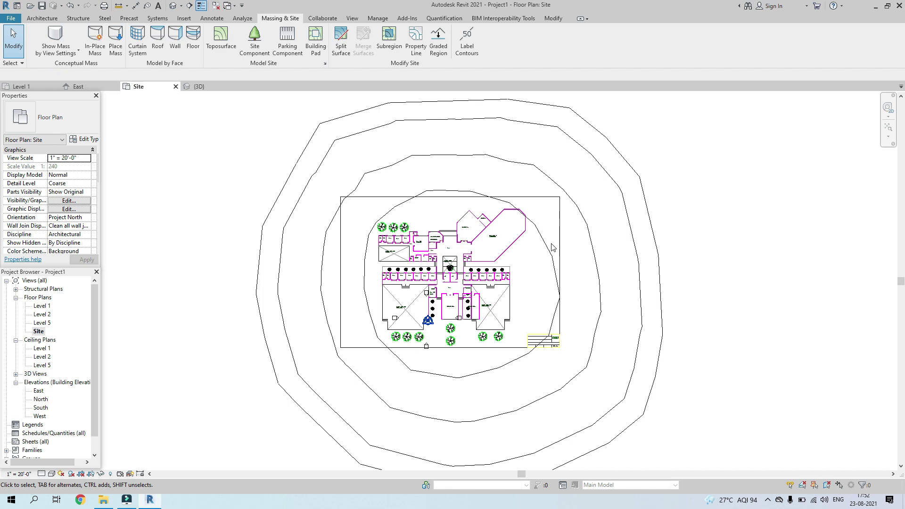
# Examine the toposurface's contour lines in the Site plan and from different angles in the 3D view
pyautogui.scroll(-3, 553, 248)
pyautogui.scroll(3, 476, 202)
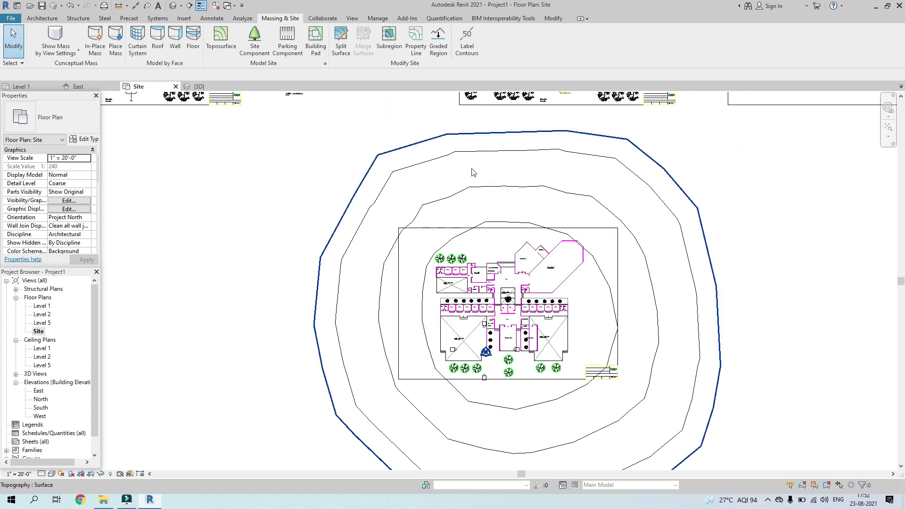
pyautogui.hotkey('ctrl', 'Tab')
pyautogui.scroll(-3, 505, 309)
pyautogui.keyDown('shift'); pyautogui.moveTo(662, 394); pyautogui.dragTo(276, 361, button='middle'); pyautogui.keyUp('shift')
pyautogui.scroll(5, 290, 347)
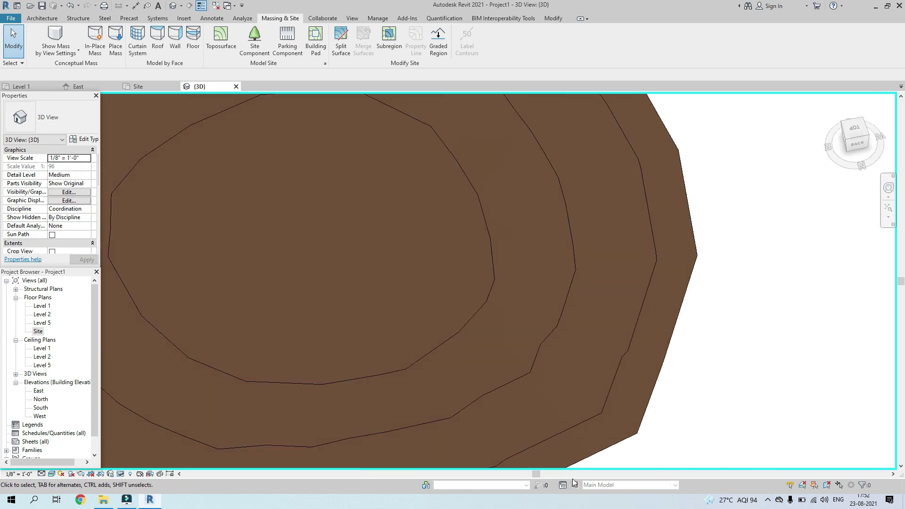
pyautogui.scroll(-5, 641, 397)
pyautogui.keyDown('shift'); pyautogui.moveTo(578, 407); pyautogui.dragTo(590, 398, button='middle'); pyautogui.keyUp('shift')
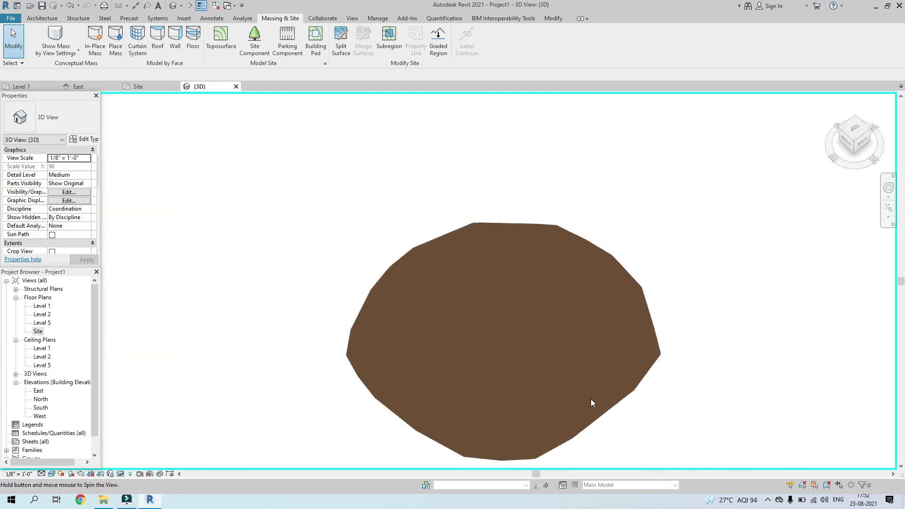
# Set the contour line display interval to 1' in the Site Settings and inspect the toposurface in 3D
pyautogui.click(567, 304)
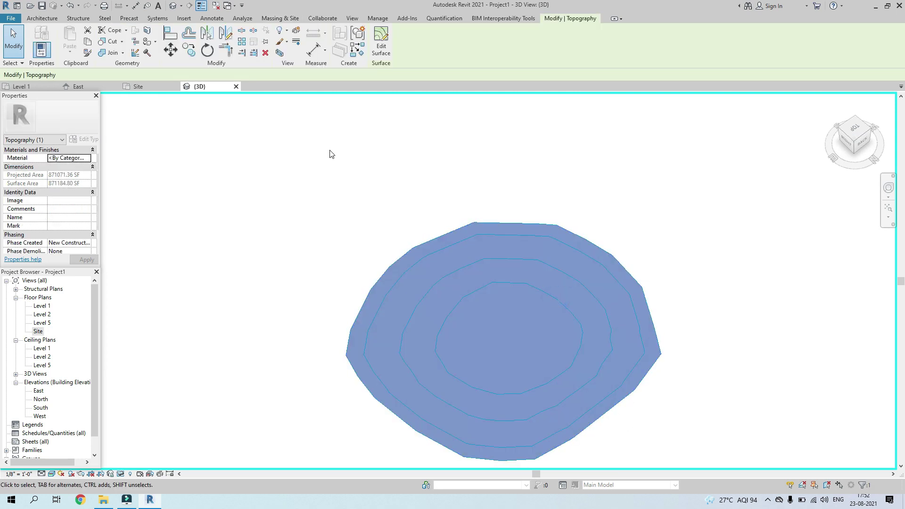
pyautogui.click(284, 20)
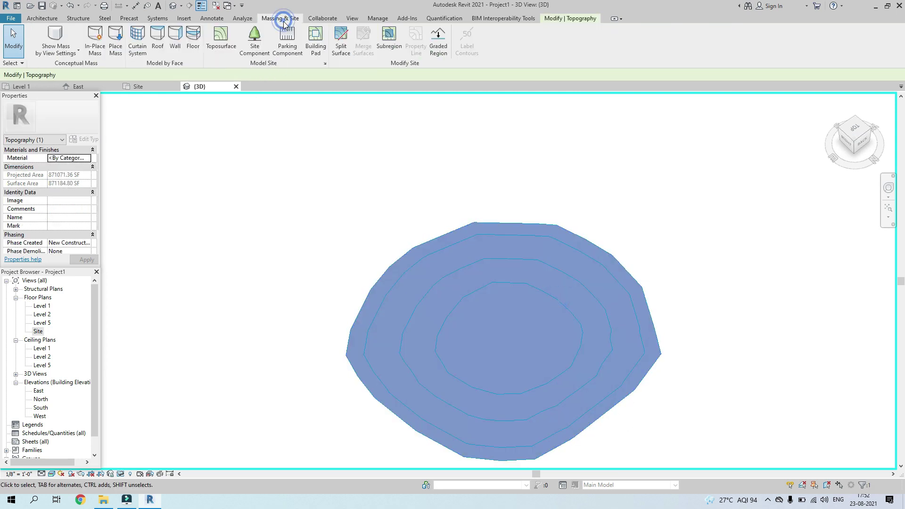
pyautogui.click(325, 64)
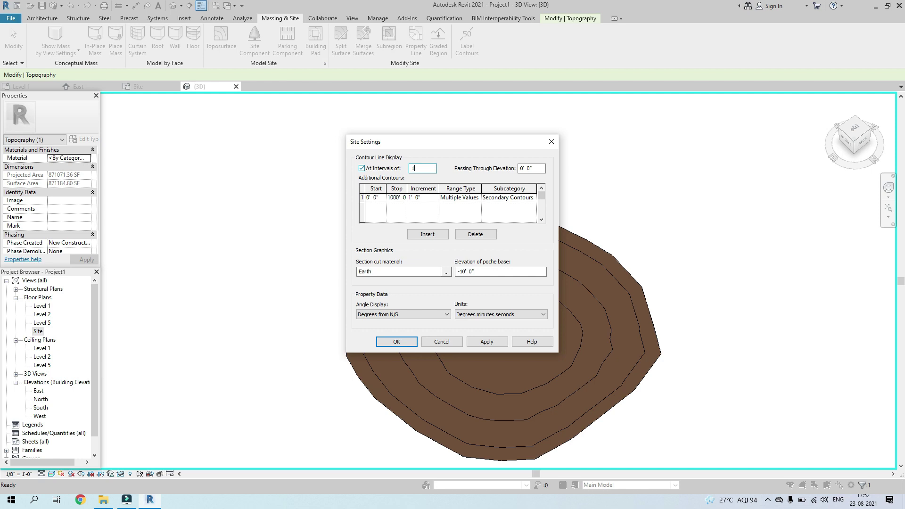
pyautogui.press('Return')
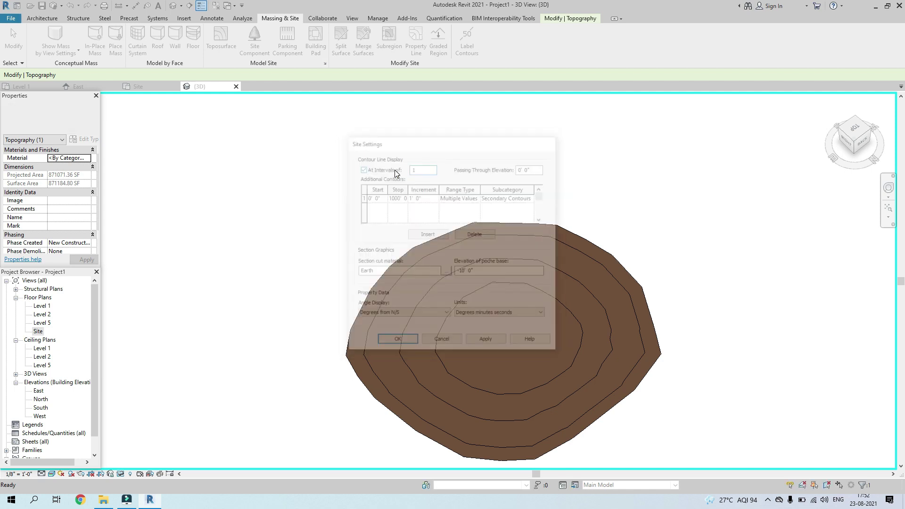
pyautogui.press('Escape')
pyautogui.keyDown('shift'); pyautogui.moveTo(396, 173); pyautogui.dragTo(620, 359, button='middle'); pyautogui.keyUp('shift')
pyautogui.scroll(5, 564, 366)
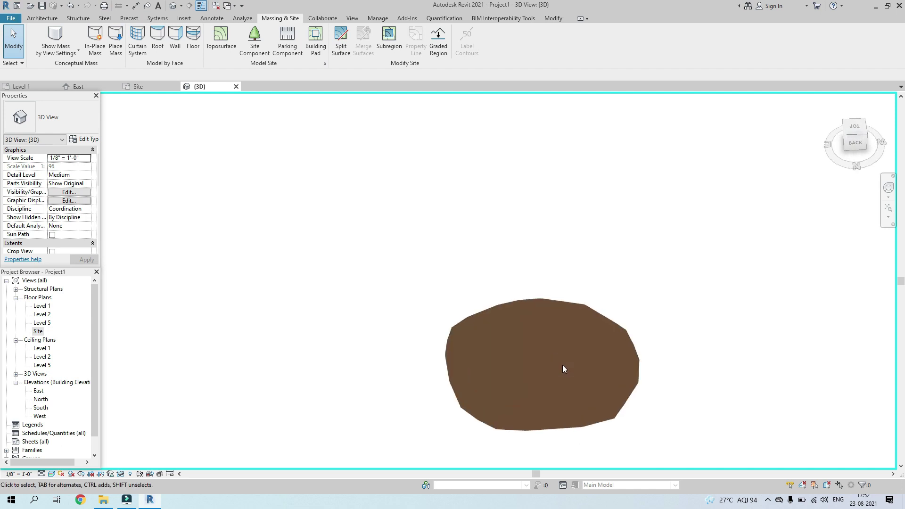
pyautogui.scroll(-5, 601, 337)
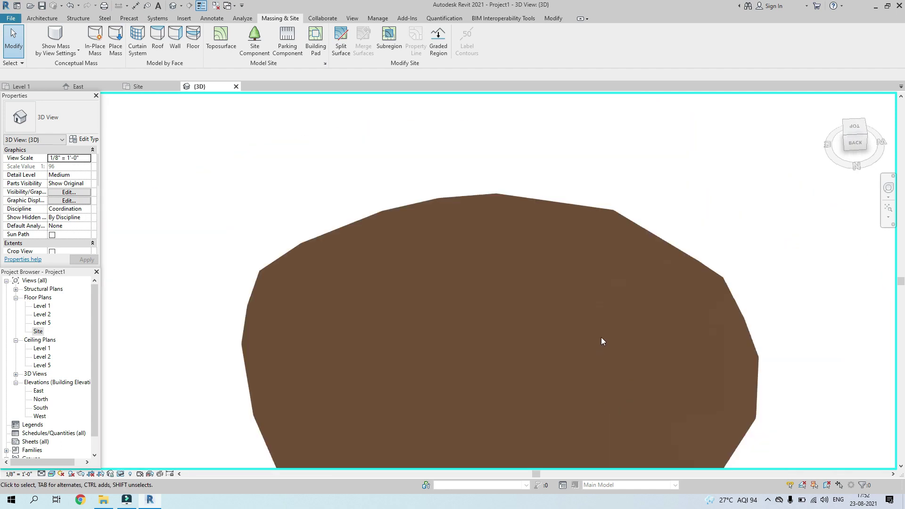
pyautogui.keyDown('shift'); pyautogui.moveTo(542, 364); pyautogui.dragTo(549, 386, button='middle'); pyautogui.keyUp('shift')
pyautogui.scroll(3, 549, 386)
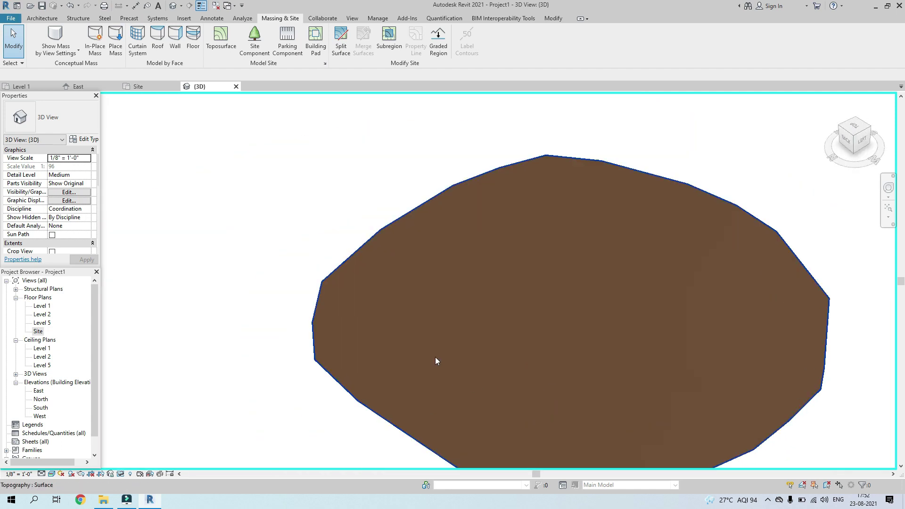
# Create a new material named Grass from the toposurface's material property
pyautogui.click(416, 206)
pyautogui.scroll(-3, 595, 284)
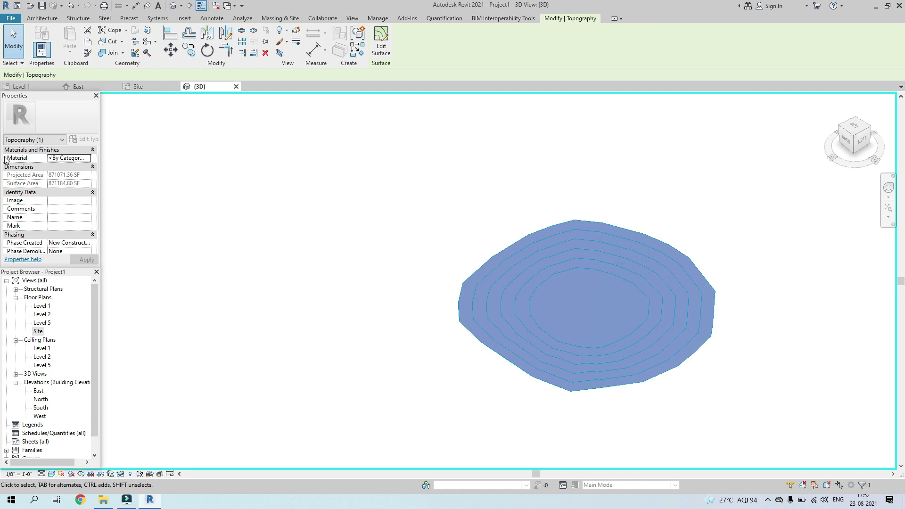
pyautogui.click(88, 159)
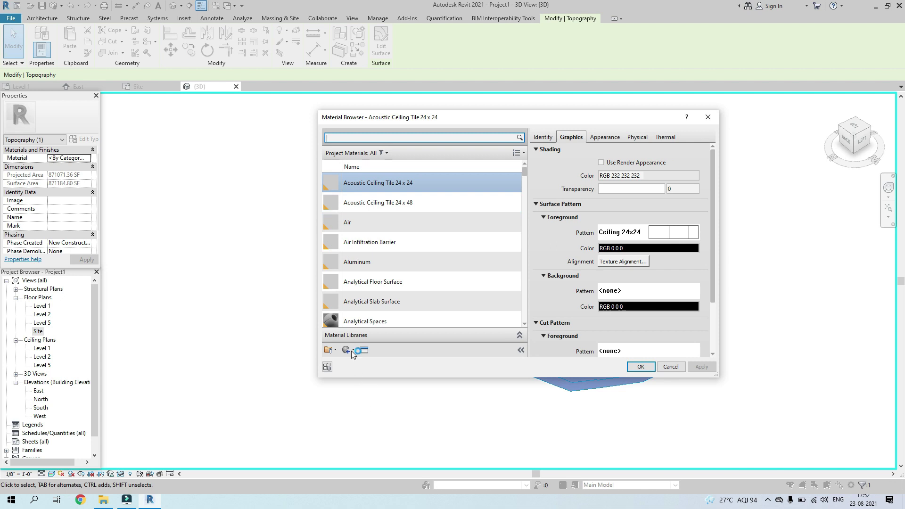
pyautogui.click(350, 352)
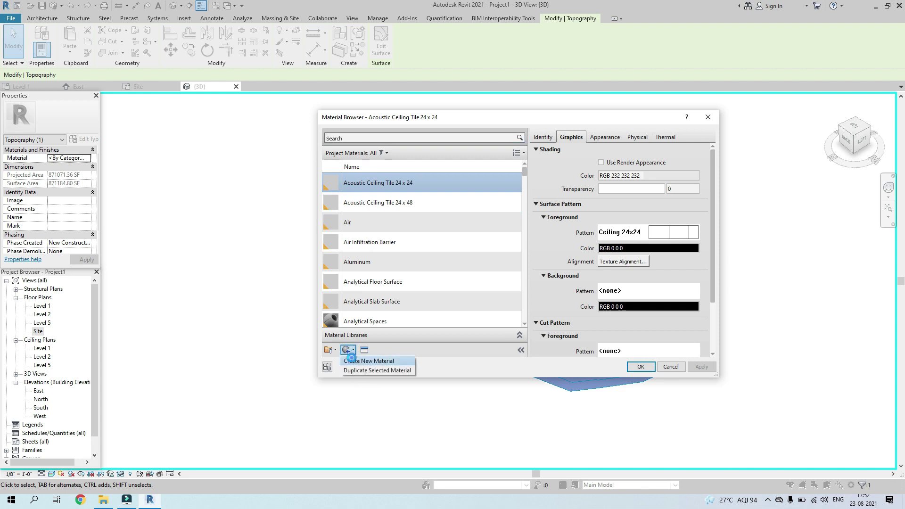
pyautogui.click(372, 359)
pyautogui.rightClick(382, 246)
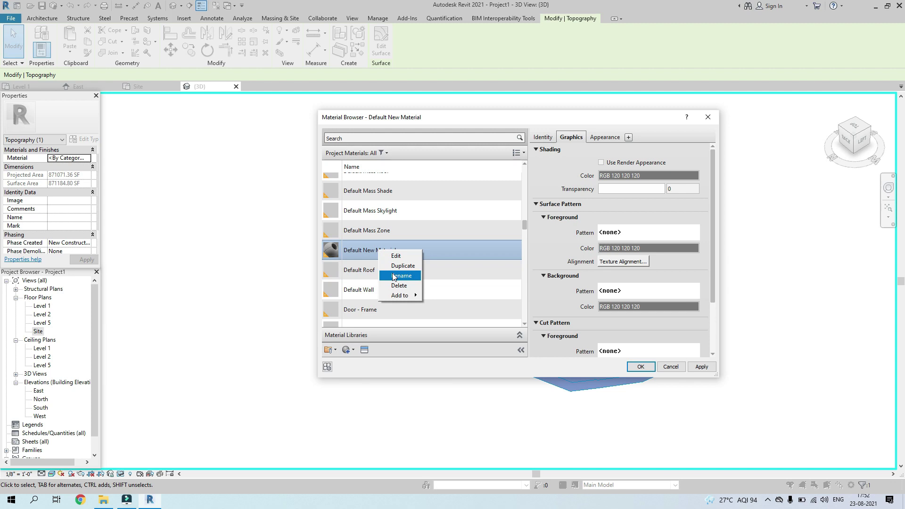
pyautogui.click(395, 277)
pyautogui.write('Grass')
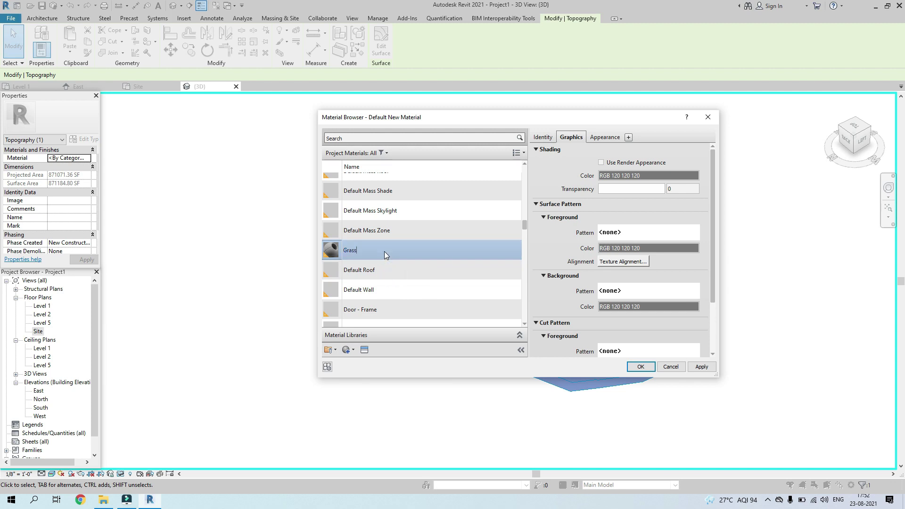
pyautogui.press('Return')
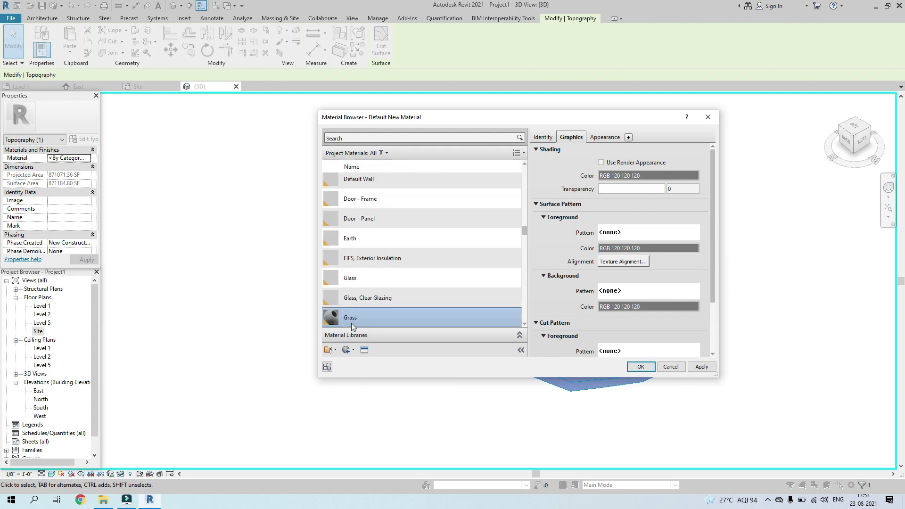
# Give the Grass material the "Grass - High Quality" Sitework appearance and assign it to the toposurface
pyautogui.click(364, 350)
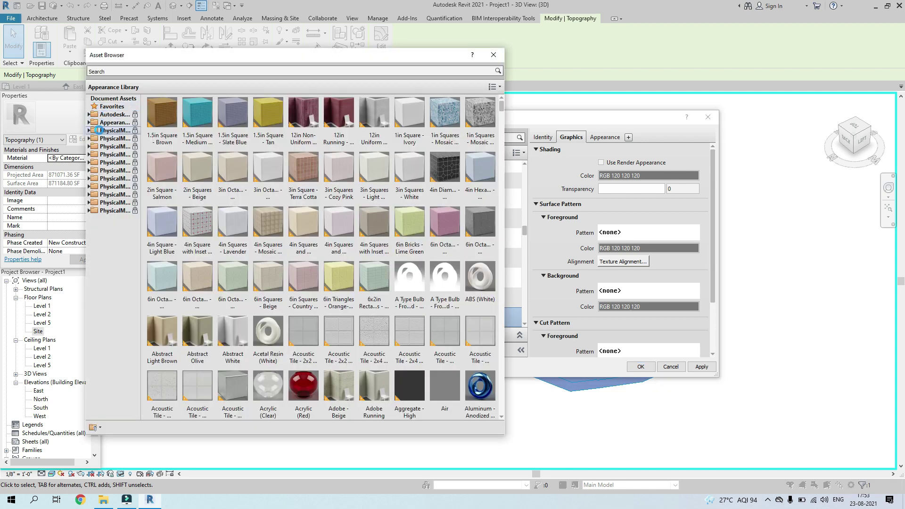
pyautogui.click(93, 122)
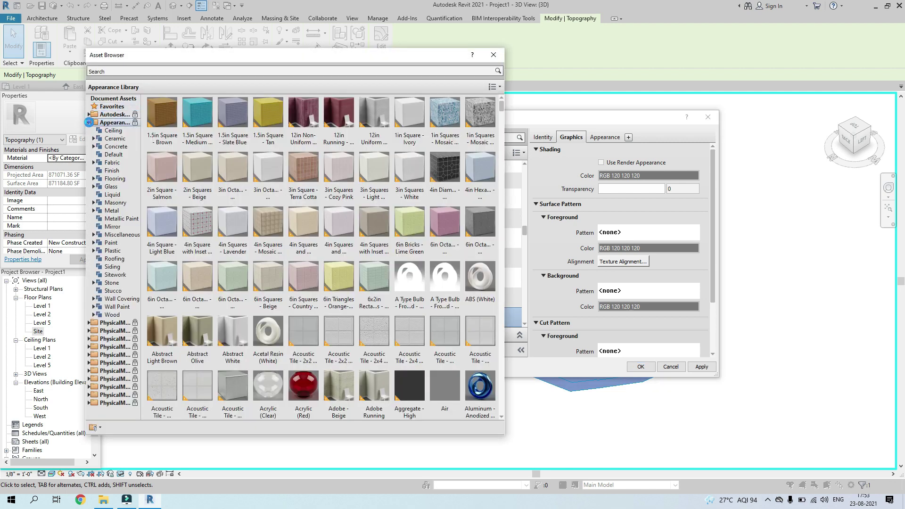
pyautogui.click(105, 276)
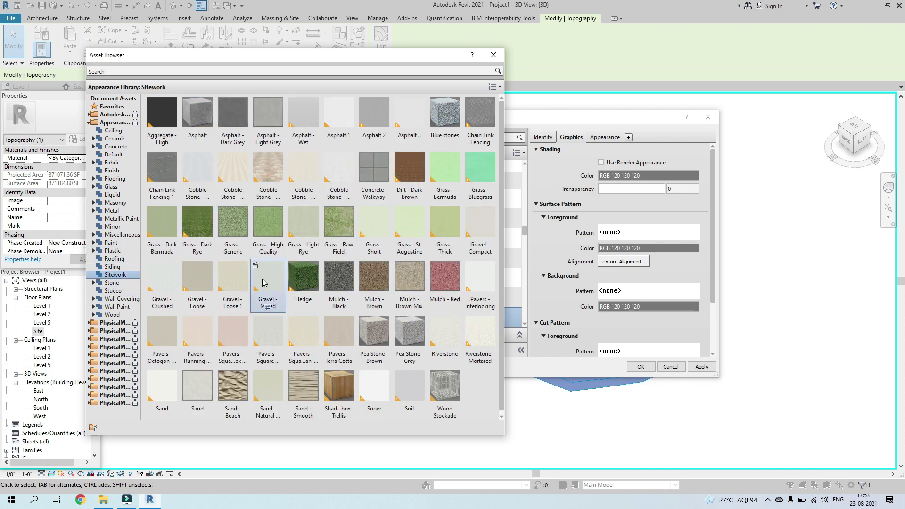
pyautogui.scroll(-1, 327, 281)
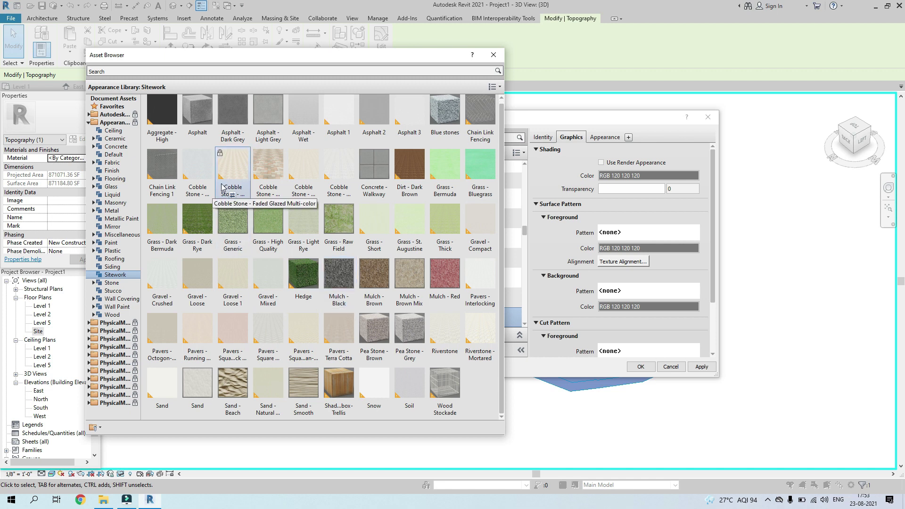
pyautogui.scroll(1, 233, 201)
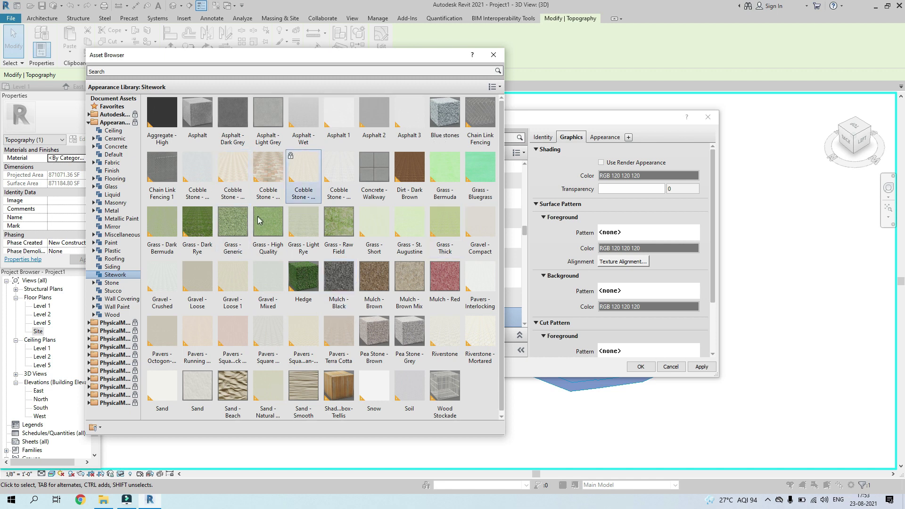
pyautogui.click(268, 254)
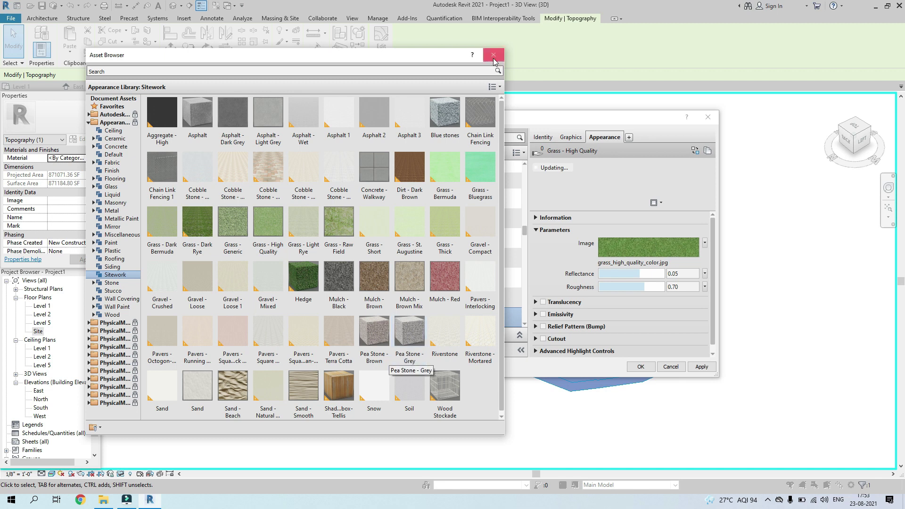
pyautogui.click(494, 56)
pyautogui.click(636, 367)
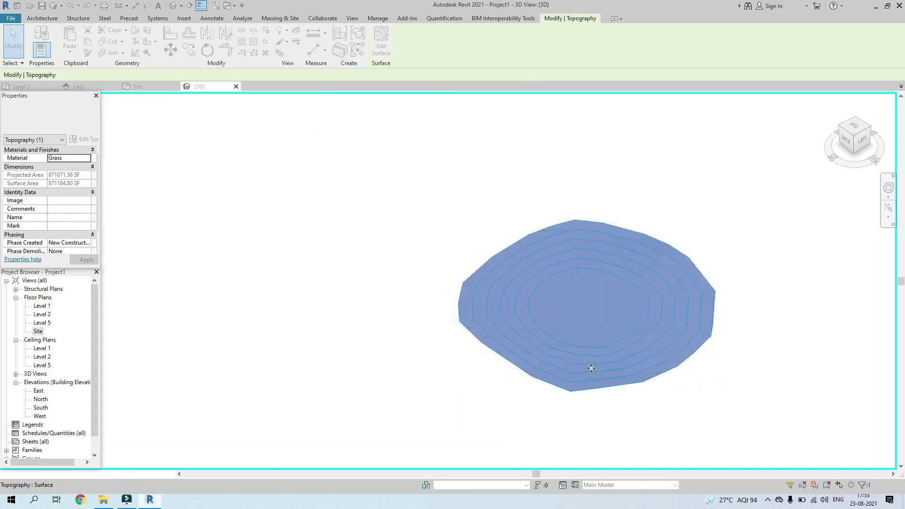
# Deselect the toposurface and examine its grass finish up close and from different angles in 3D
pyautogui.click(703, 222)
pyautogui.scroll(3, 686, 255)
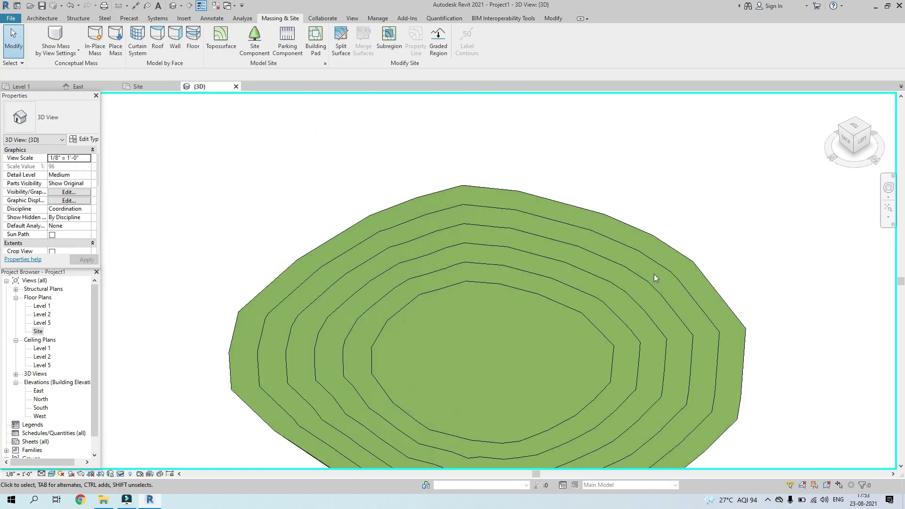
pyautogui.scroll(5, 655, 279)
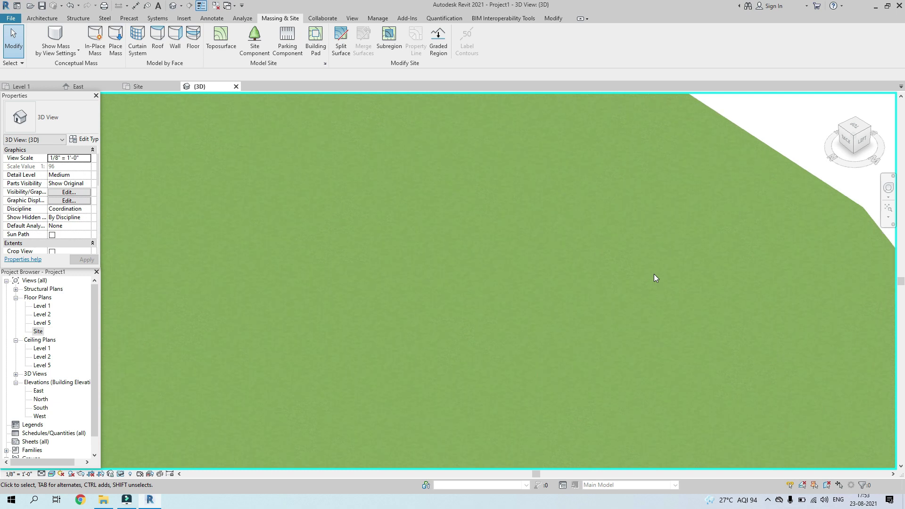
pyautogui.scroll(-5, 654, 274)
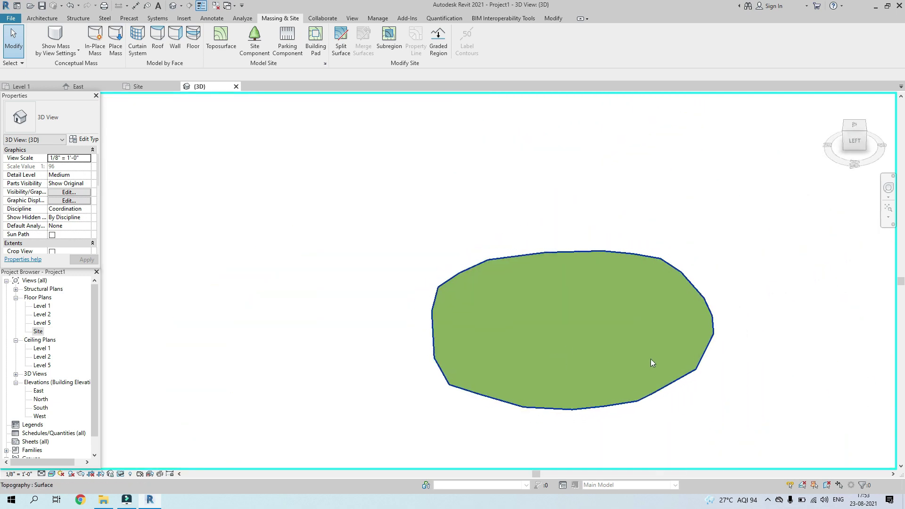
pyautogui.keyDown('shift'); pyautogui.moveTo(540, 352); pyautogui.dragTo(346, 372, button='middle'); pyautogui.keyUp('shift')
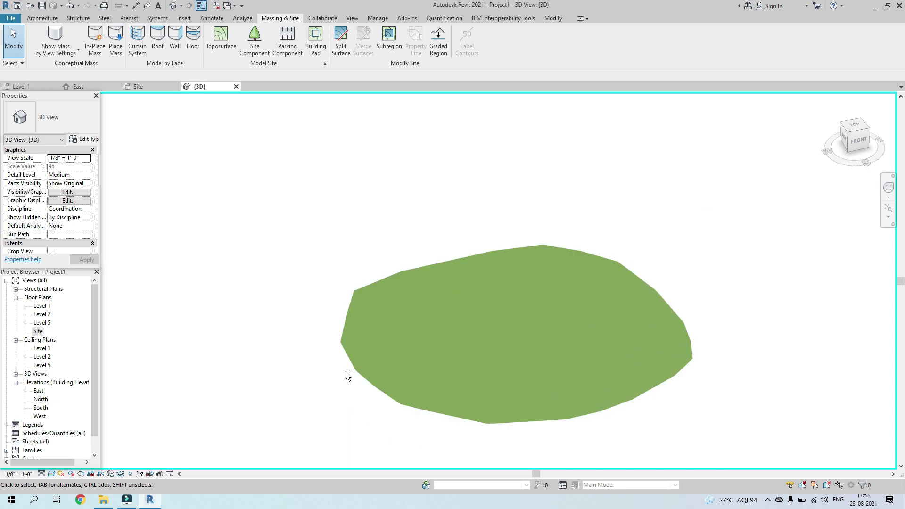
# Inspect the grass-covered toposurface from its left side in 3D
pyautogui.keyDown('shift'); pyautogui.moveTo(628, 313); pyautogui.dragTo(433, 334, button='middle'); pyautogui.keyUp('shift')
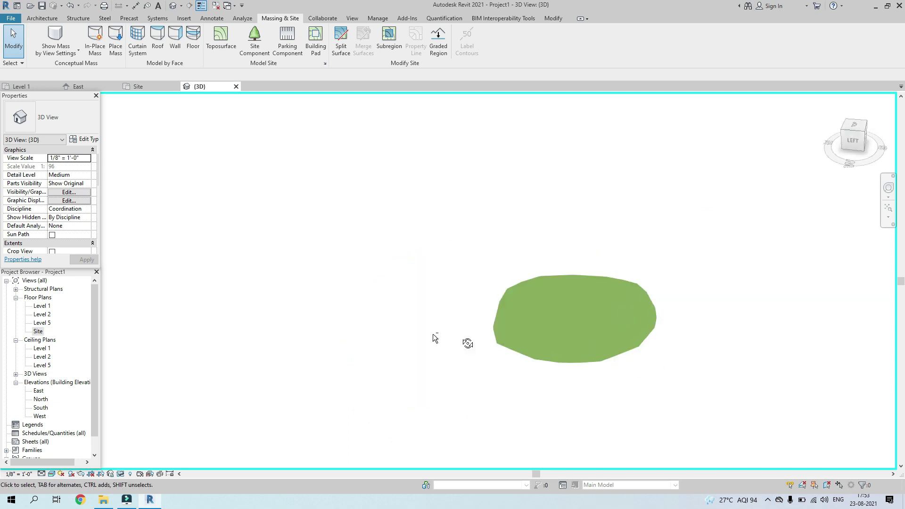
pyautogui.scroll(4, 567, 333)
pyautogui.scroll(-2, 538, 325)
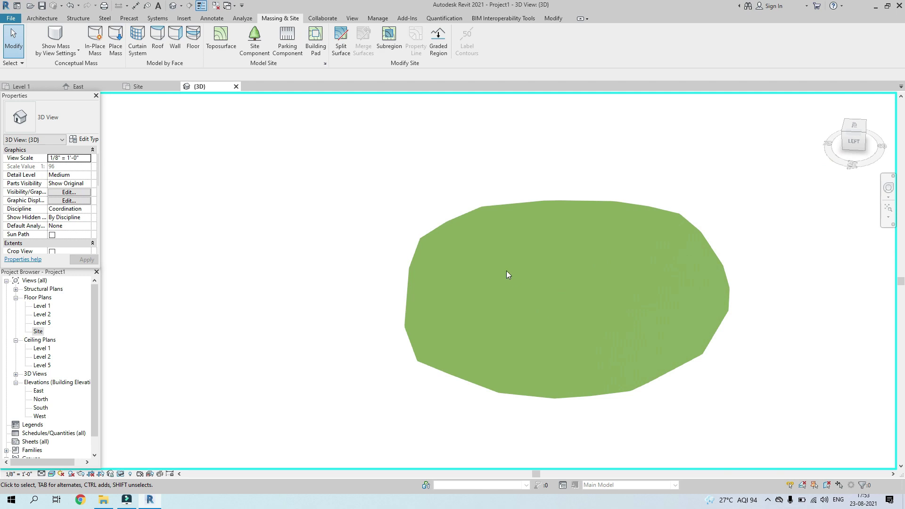
pyautogui.scroll(2, 506, 271)
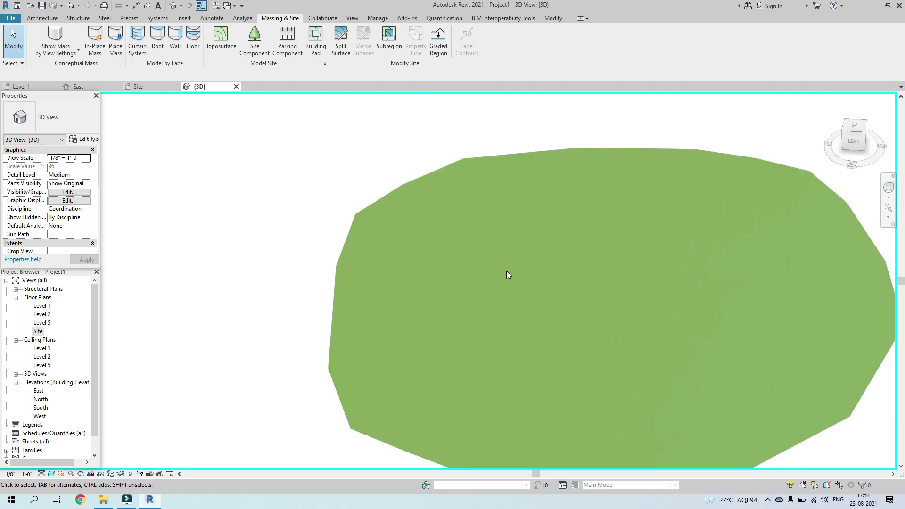
# Return to the Site floor plan and examine the college layout, its classroom wings, patios and outer wall outline
pyautogui.click(137, 86)
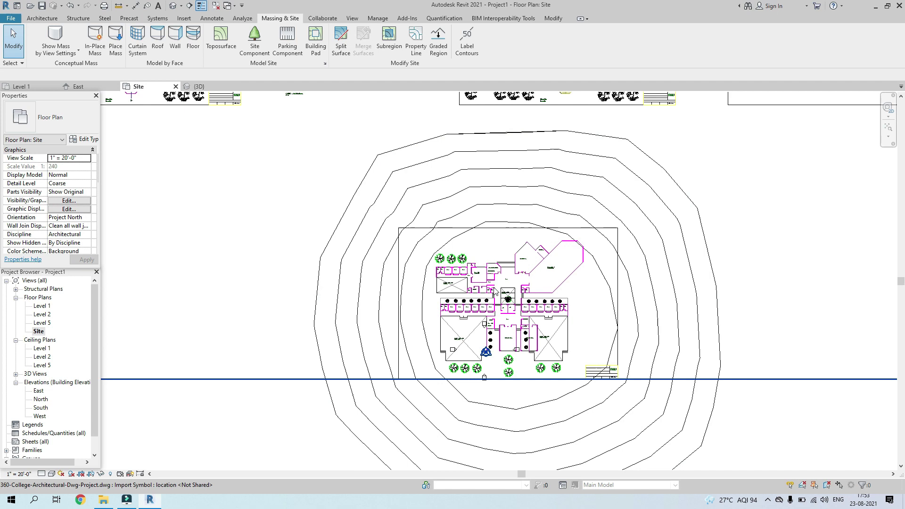
pyautogui.scroll(5, 495, 292)
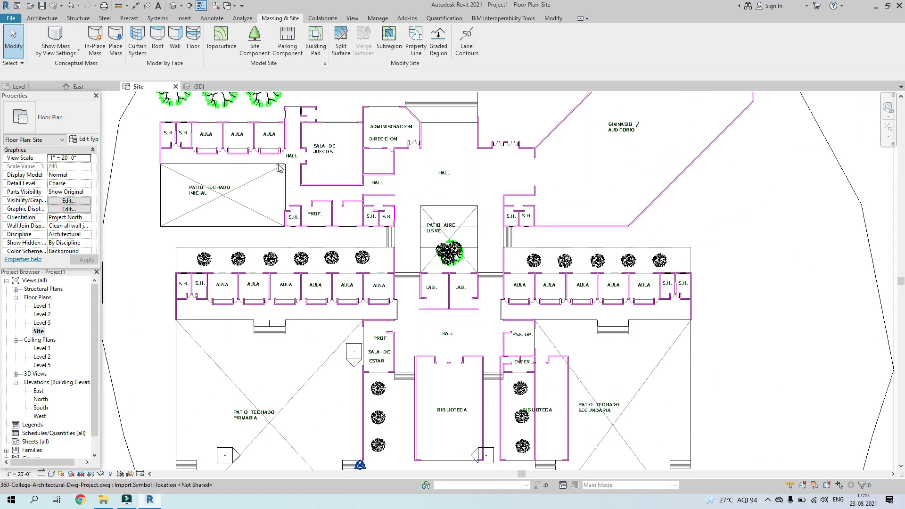
pyautogui.scroll(3, 278, 167)
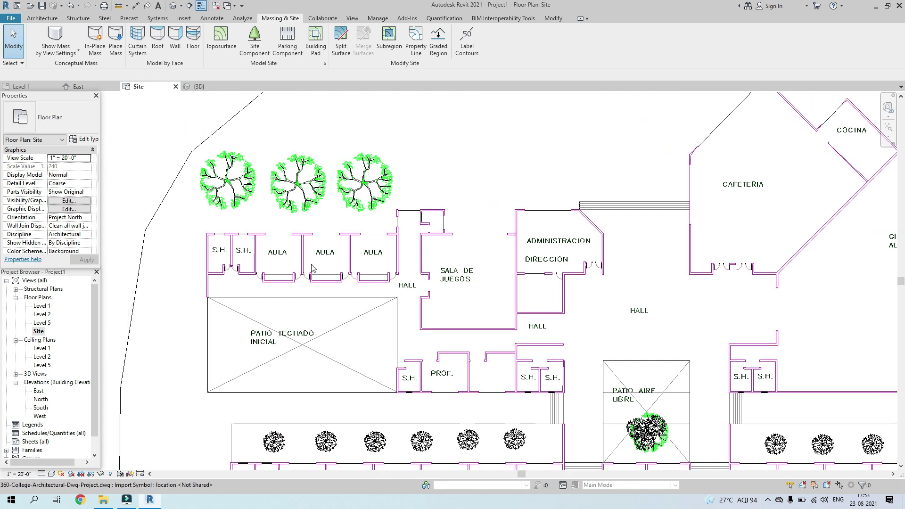
pyautogui.scroll(1, 311, 267)
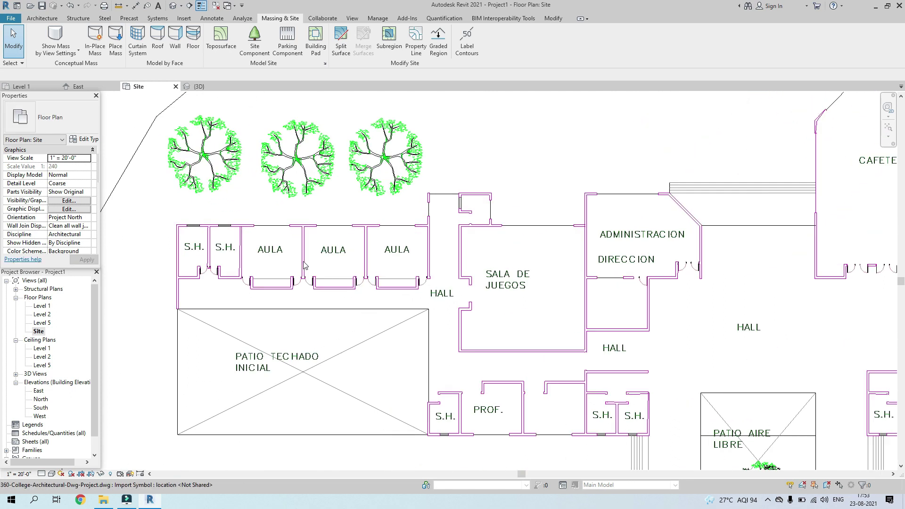
pyautogui.scroll(2, 200, 274)
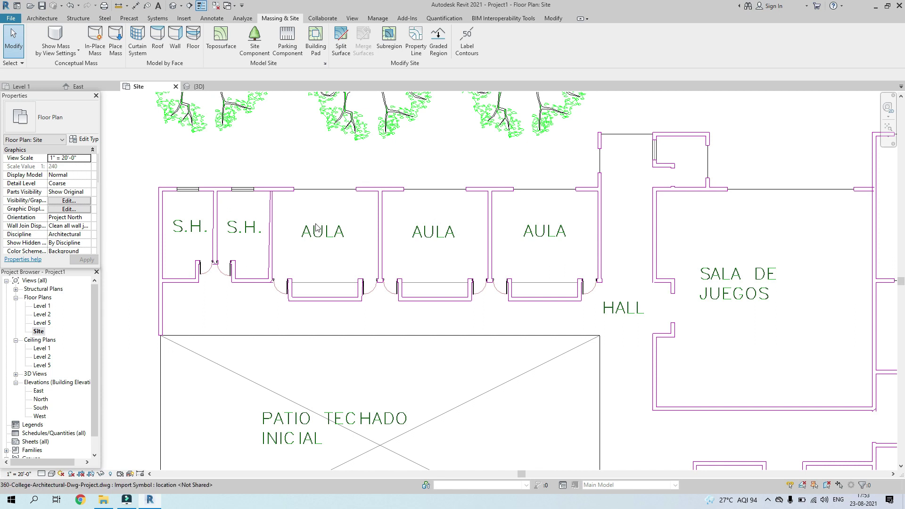
pyautogui.scroll(-3, 207, 266)
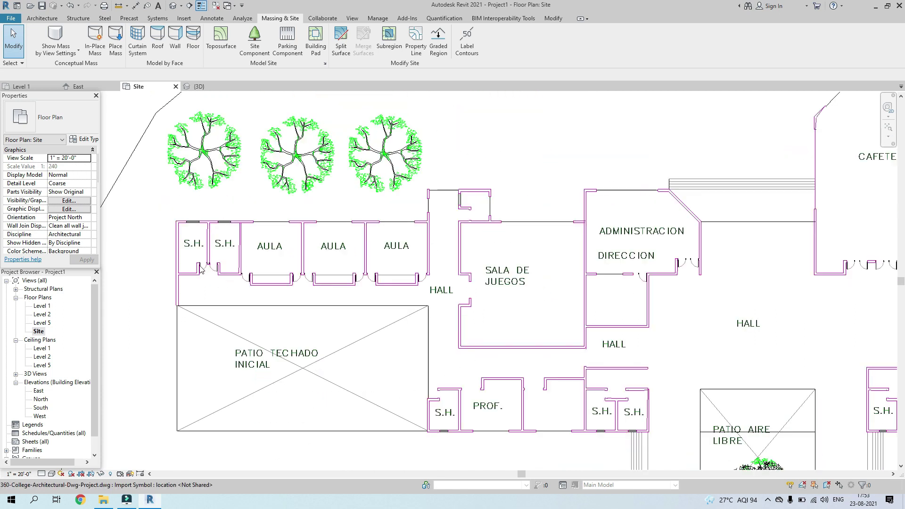
pyautogui.scroll(5, 205, 271)
pyautogui.scroll(-1, 370, 276)
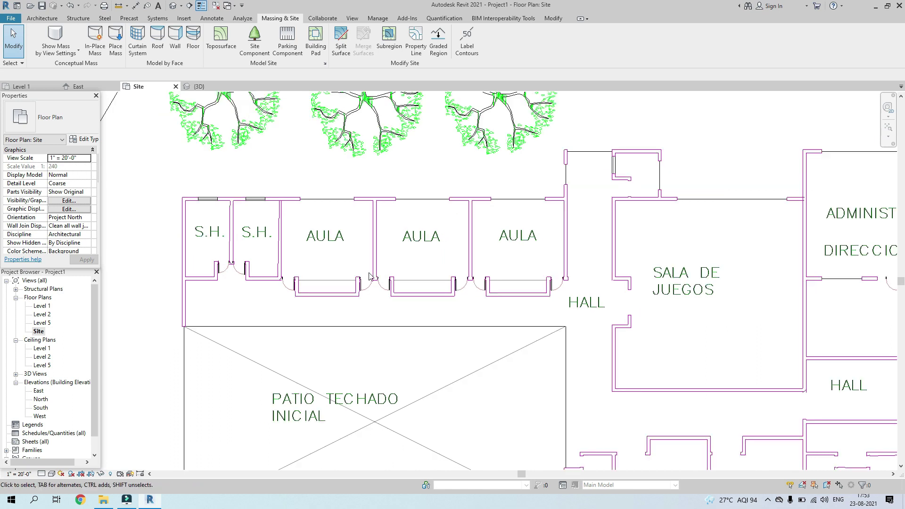
pyautogui.moveTo(527, 409); pyautogui.dragTo(426, 297, button='middle')
pyautogui.scroll(-4, 426, 297)
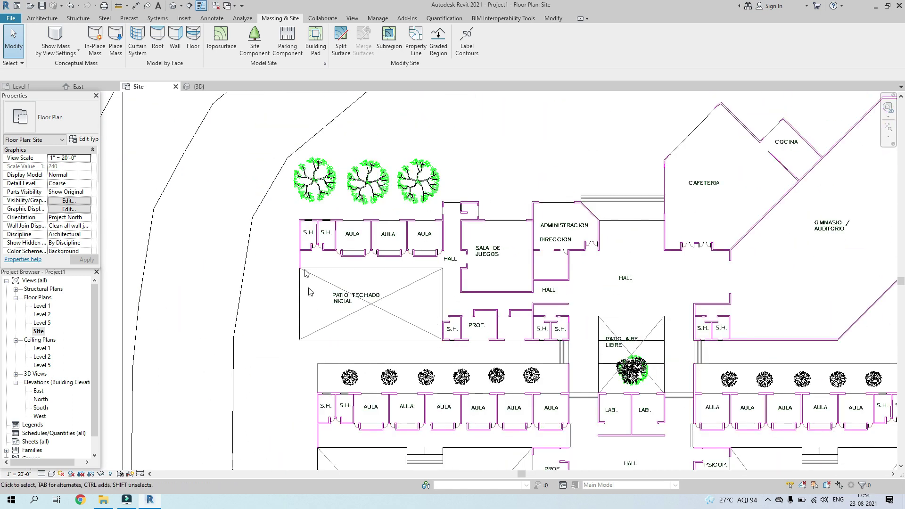
pyautogui.scroll(-2, 463, 299)
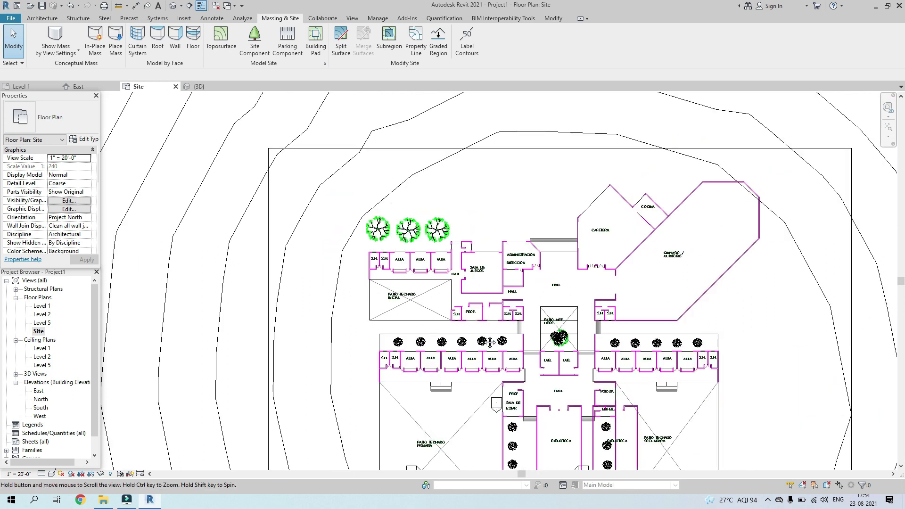
pyautogui.moveTo(469, 413); pyautogui.dragTo(442, 317, button='middle')
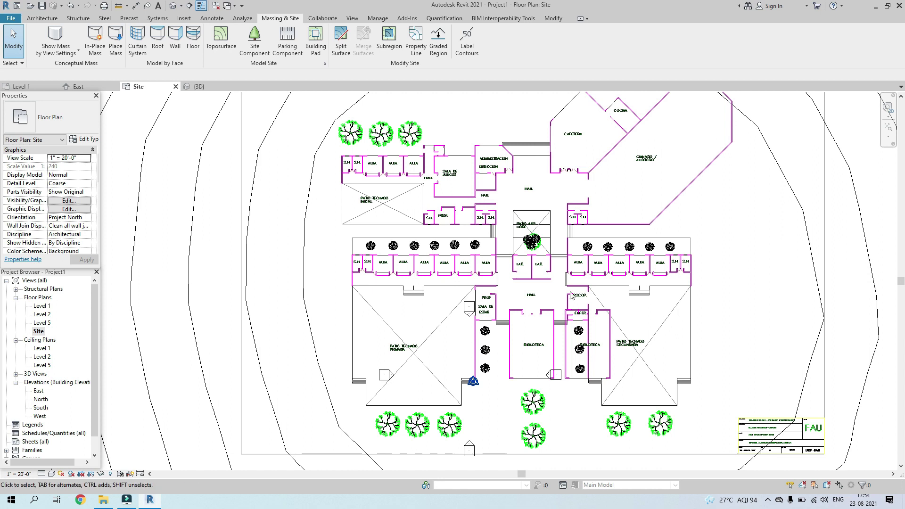
pyautogui.scroll(-2, 615, 309)
pyautogui.scroll(5, 528, 245)
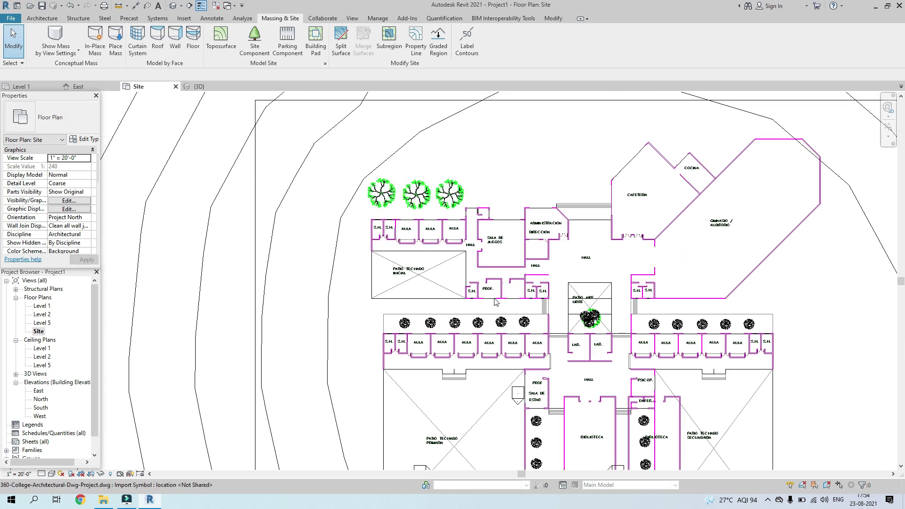
pyautogui.scroll(-2, 496, 302)
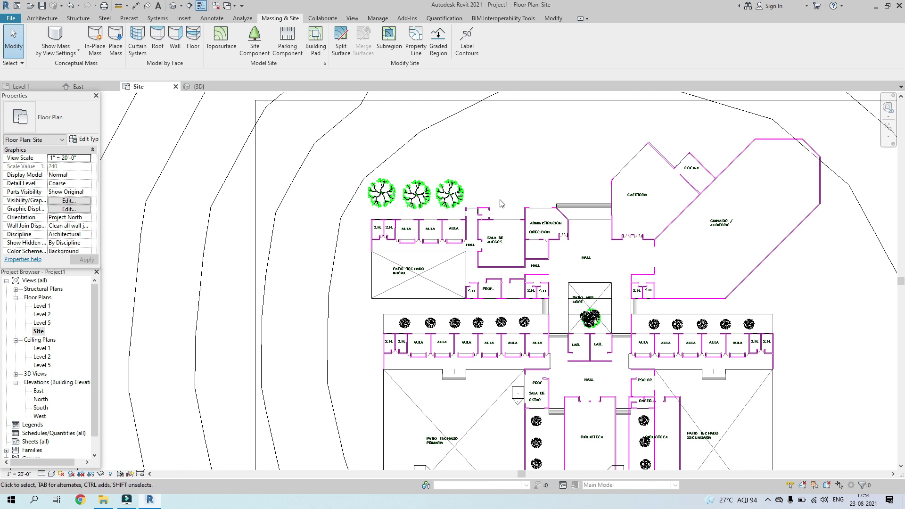
pyautogui.scroll(-2, 503, 202)
pyautogui.moveTo(553, 267); pyautogui.dragTo(554, 273, button='middle')
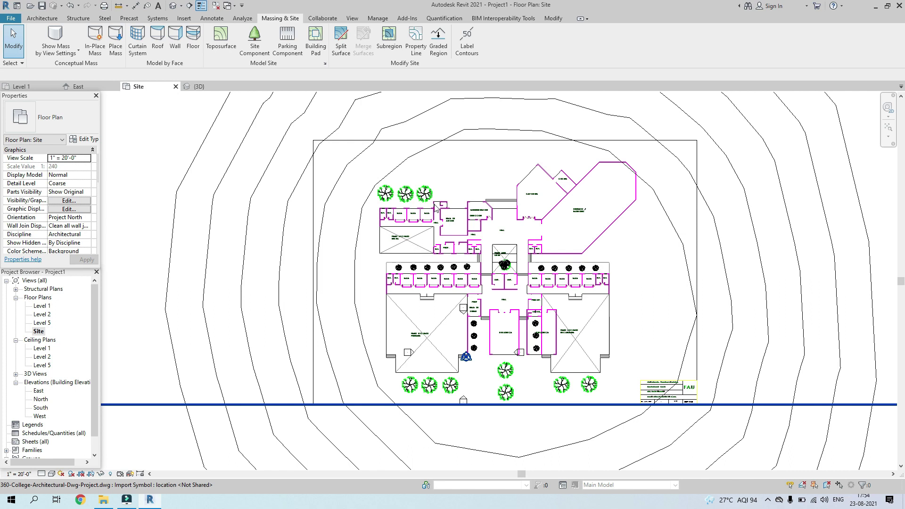
pyautogui.scroll(3, 435, 208)
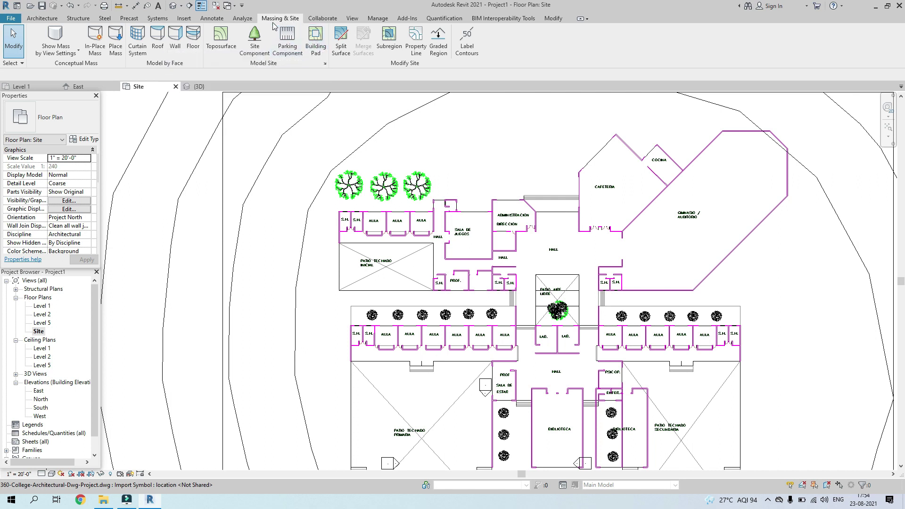
# Start a building pad boundary sketch with Pick Lines along the outer walls of the CAD plan's AULA classroom wing
pyautogui.click(314, 40)
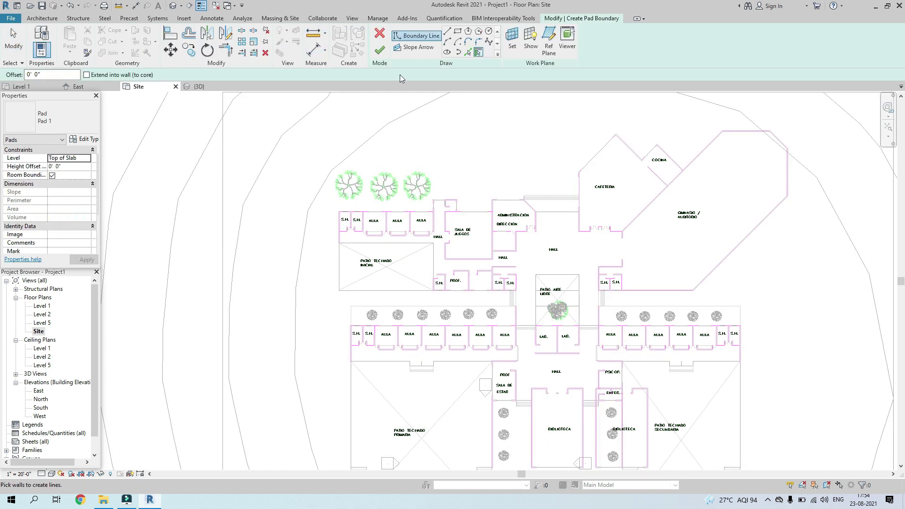
pyautogui.scroll(-2, 513, 295)
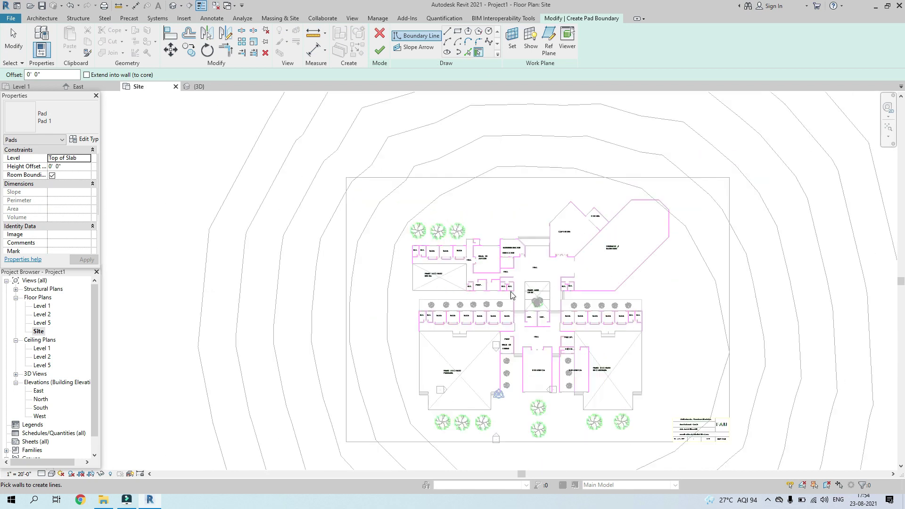
pyautogui.click(467, 52)
pyautogui.scroll(2, 490, 214)
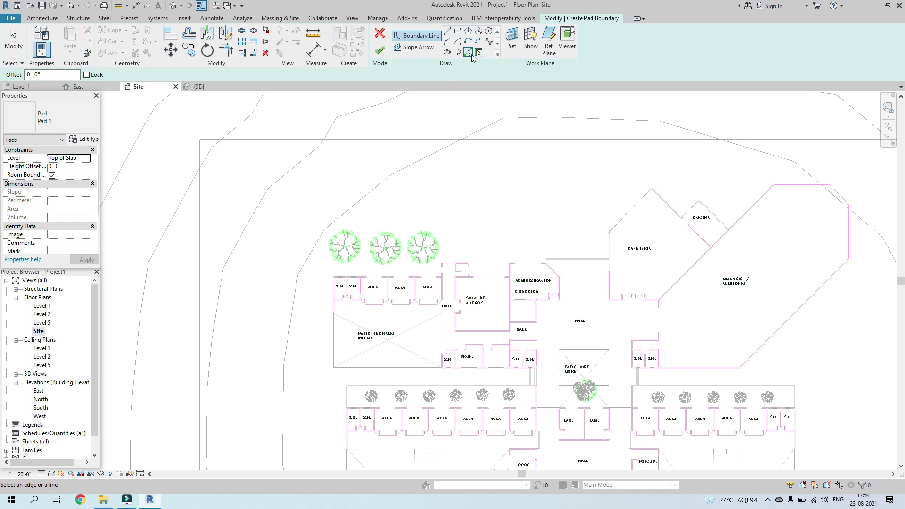
pyautogui.scroll(3, 453, 283)
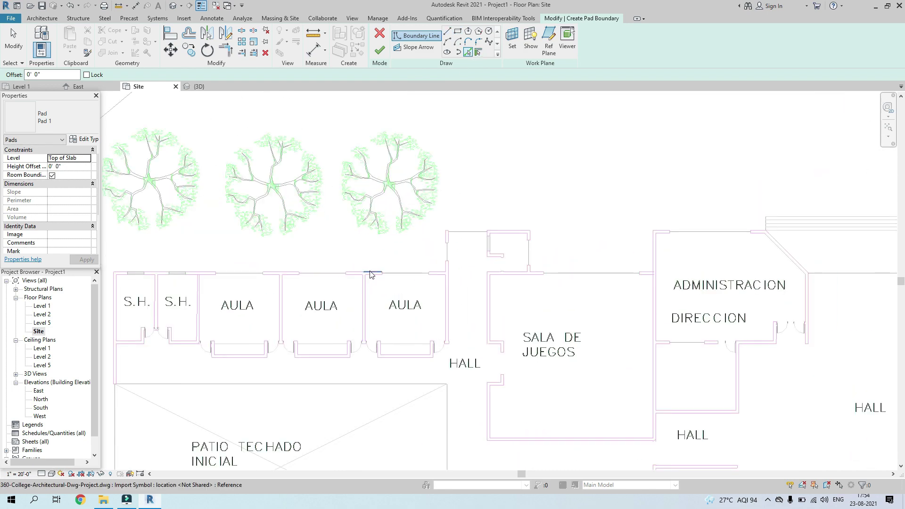